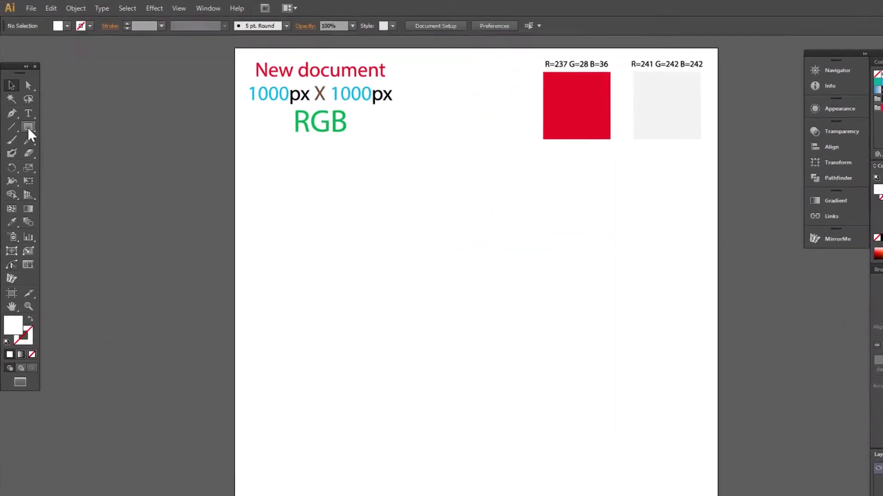
- Draw a circle about 250 px across near the middle of the artboard, with an 80 pt stroke and no fill
{"action": "left_click", "coordinate": [23, 105]}
{"action": "left_click_drag", "start_coordinate": [37, 163], "coordinate": [112, 197]}
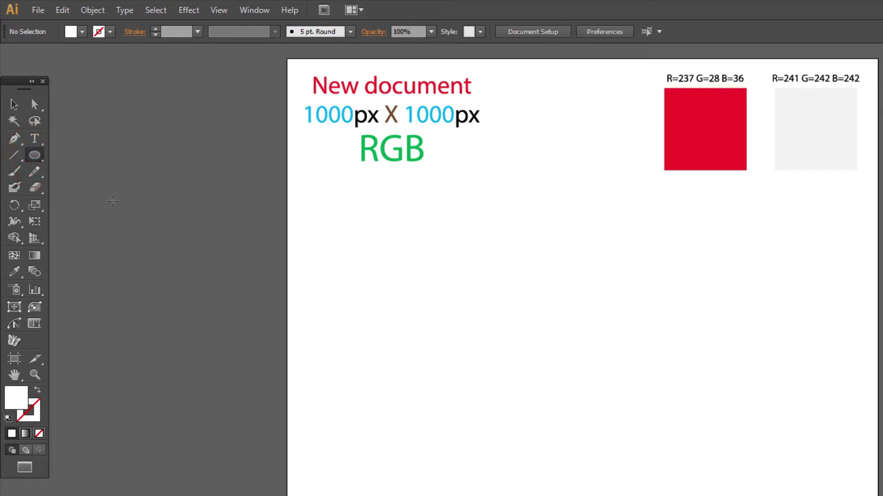
{"action": "left_click", "coordinate": [488, 252]}
{"action": "left_click_drag", "start_coordinate": [488, 252], "coordinate": [636, 392]}
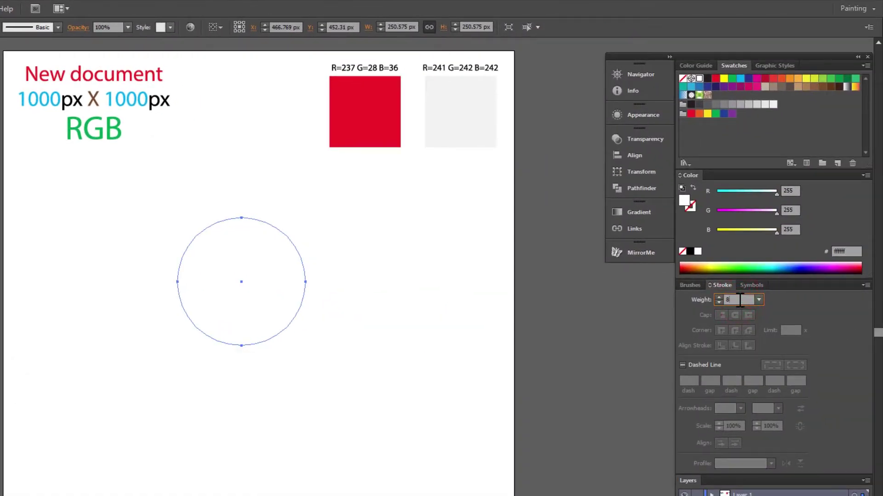
{"action": "key", "text": "Return"}
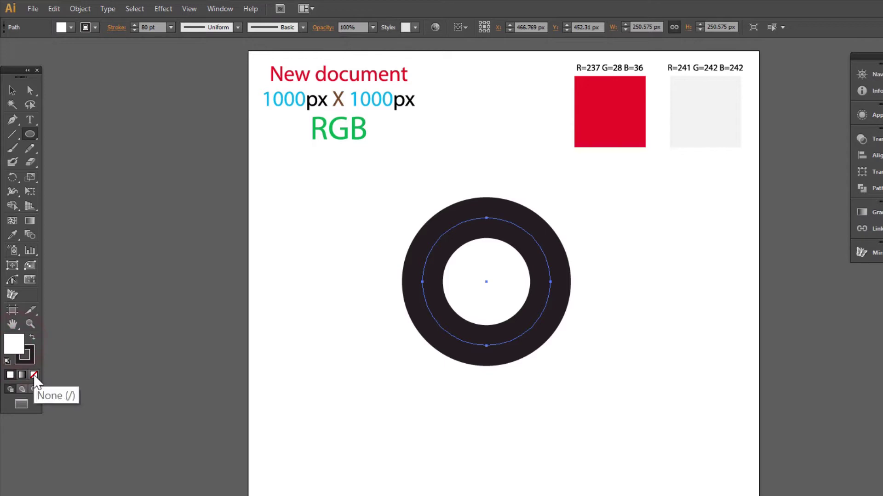
{"action": "left_click", "coordinate": [34, 376]}
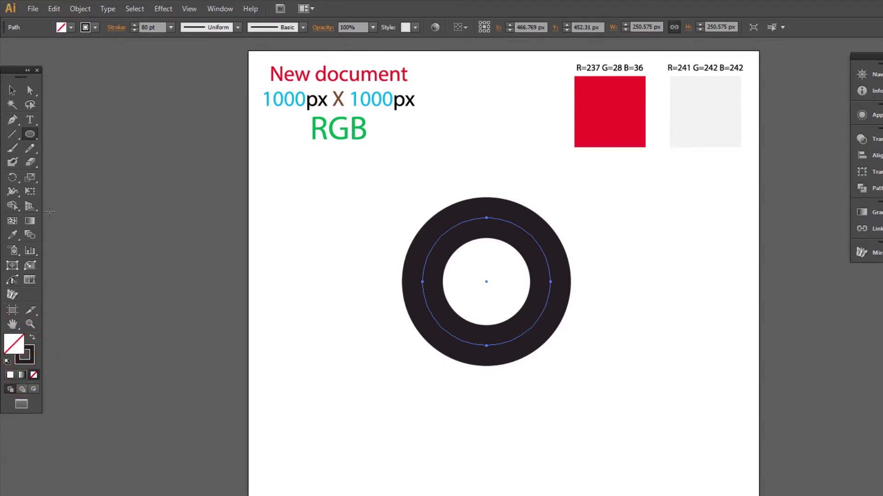
- Cut the circle with the Scissors tool at its lower-left curve and right anchor, and delete the lower arc
{"action": "left_click", "coordinate": [32, 162]}
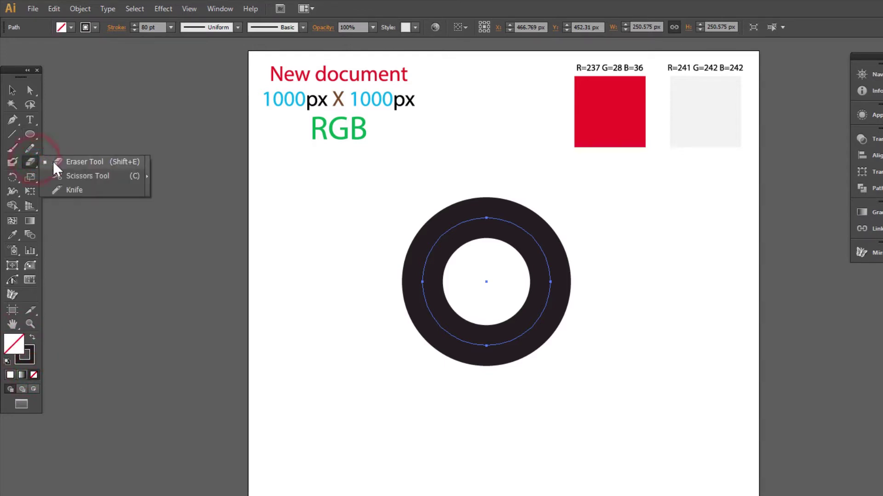
{"action": "left_click", "coordinate": [118, 184]}
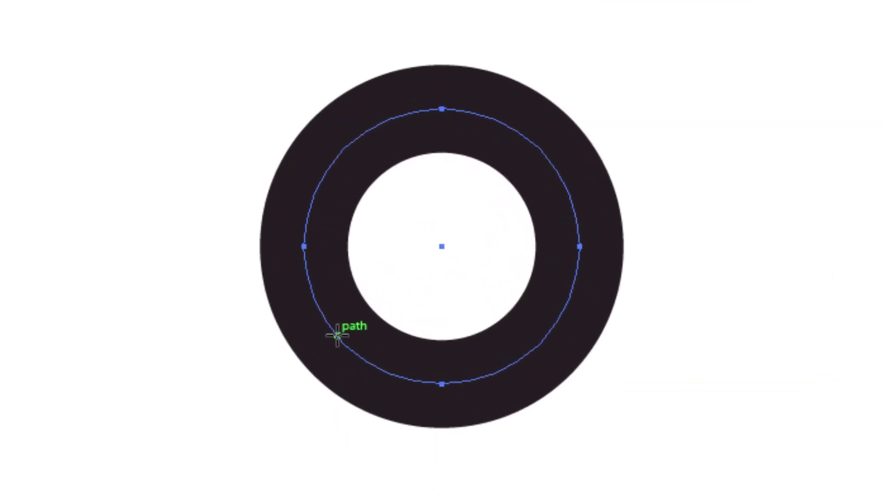
{"action": "left_click", "coordinate": [337, 336]}
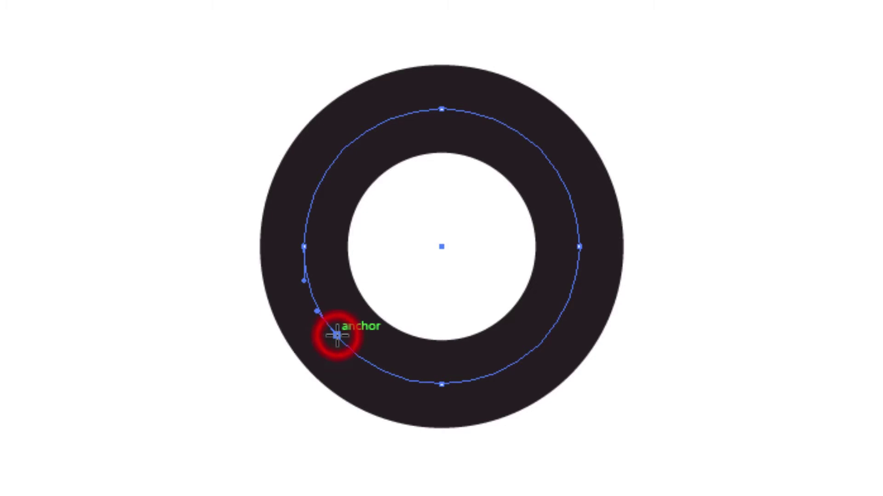
{"action": "left_click", "coordinate": [579, 247]}
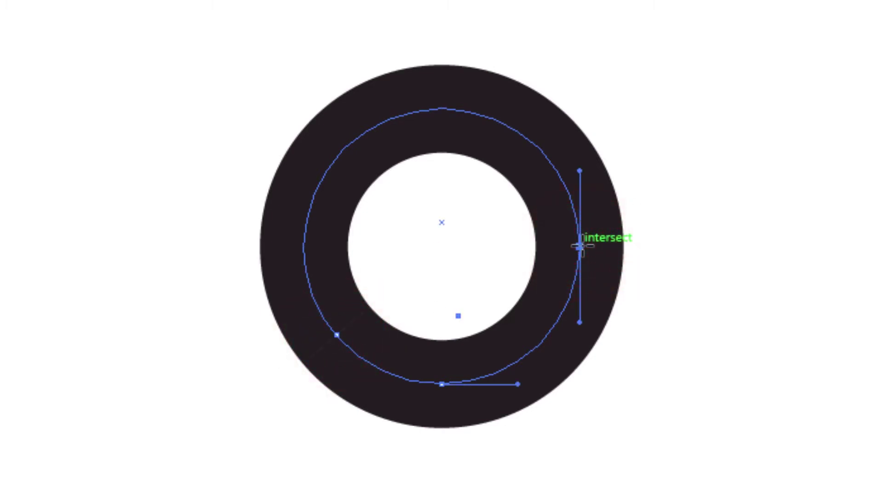
{"action": "key", "text": "Delete"}
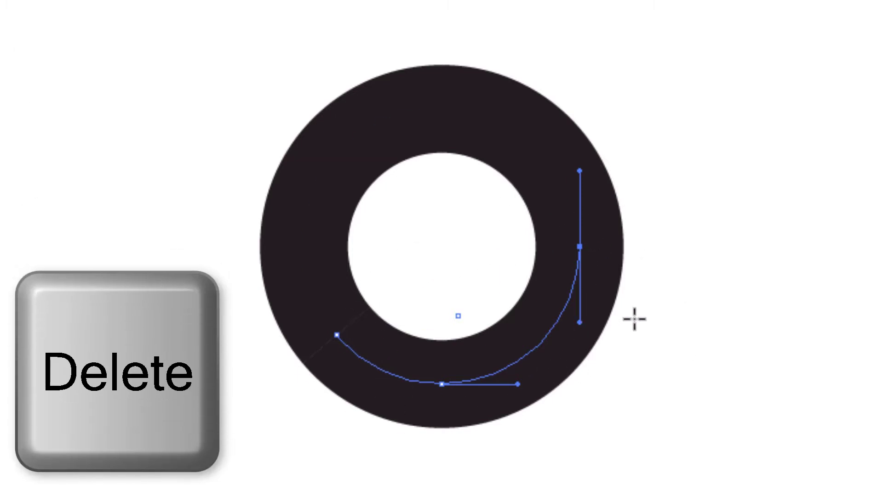
{"action": "key", "text": "Delete"}
{"action": "key", "text": "Delete"}
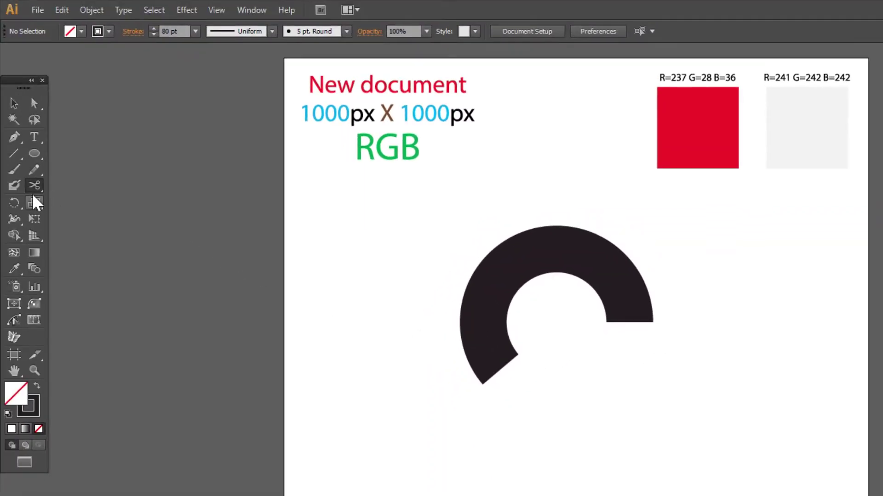
- Extend the arc's right end straight down to near the artboard's bottom with the Pen tool, and apply round caps to the stroke
{"action": "left_click", "coordinate": [16, 140]}
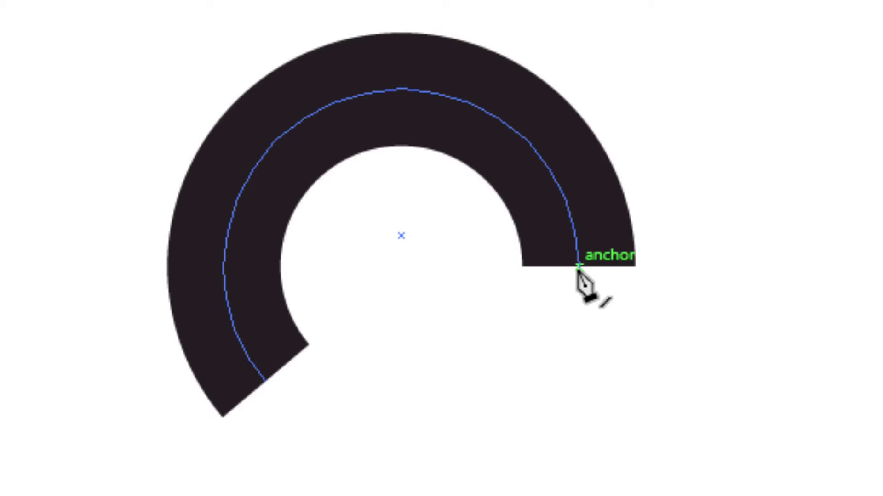
{"action": "left_click", "coordinate": [577, 268]}
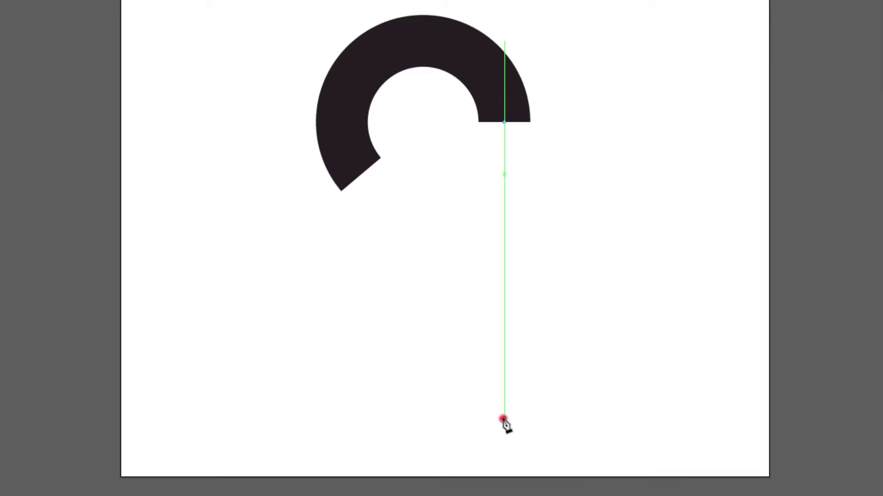
{"action": "left_click", "coordinate": [504, 418]}
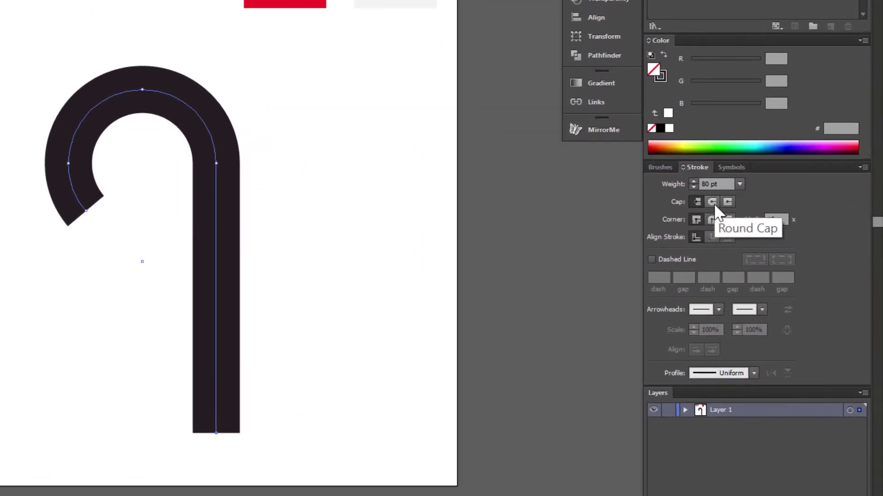
{"action": "left_click", "coordinate": [714, 203]}
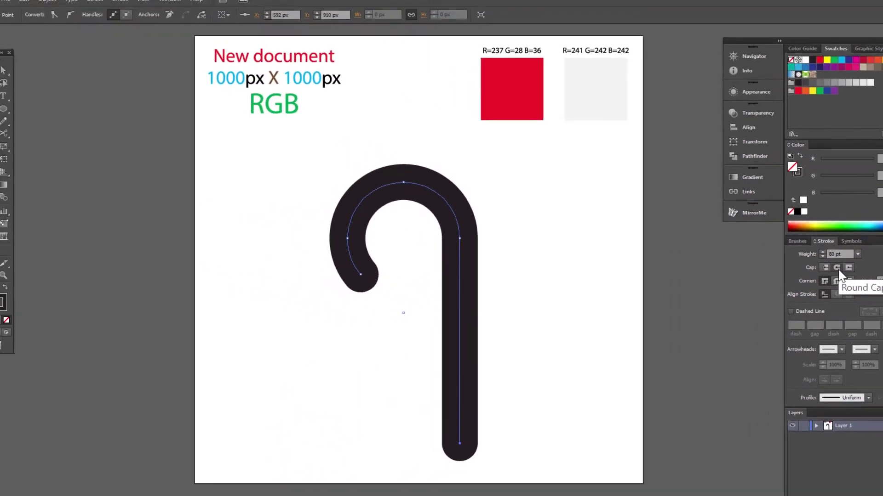
- Expand the cane's stroke into a filled shape
{"action": "left_click", "coordinate": [70, 8]}
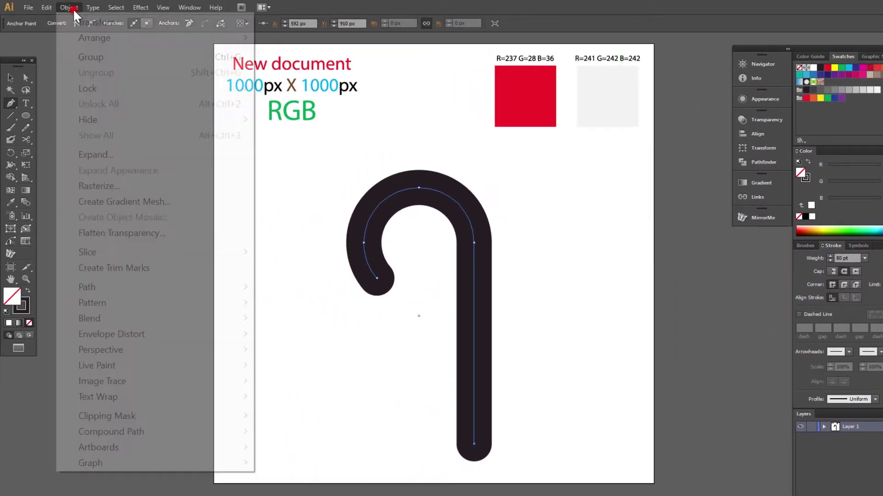
{"action": "left_click", "coordinate": [96, 155]}
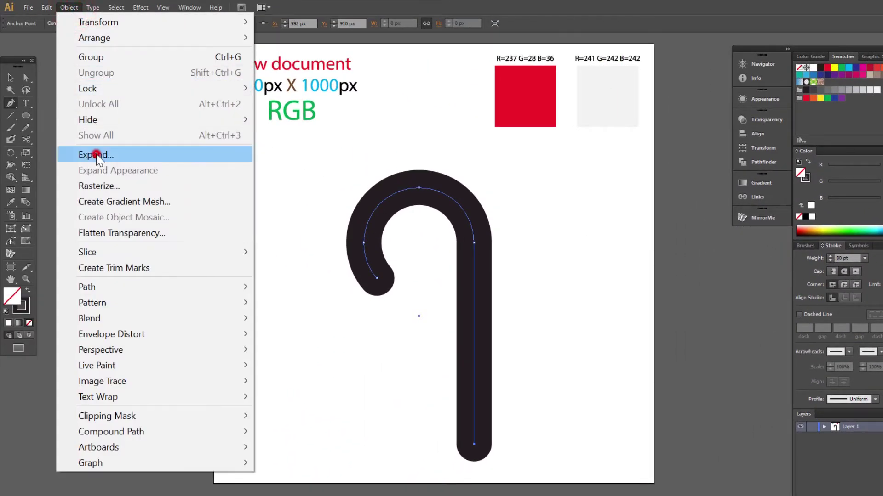
{"action": "left_click", "coordinate": [39, 151]}
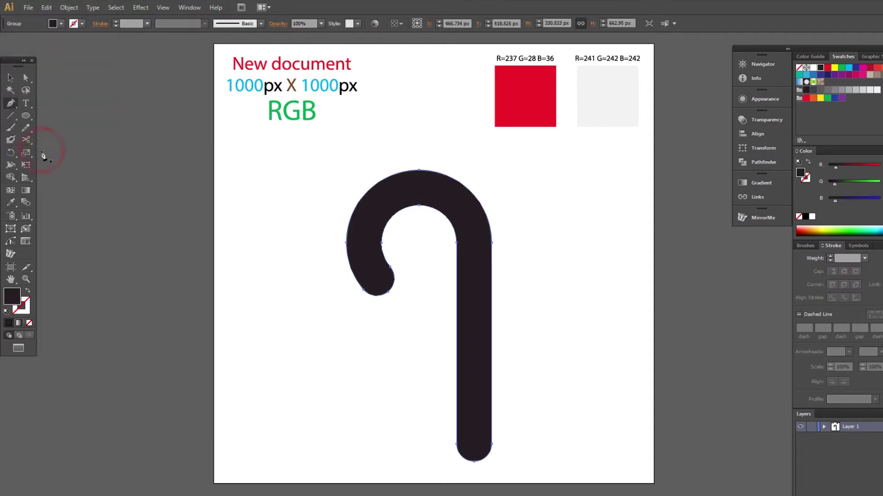
- Copy the cane shape, paste it in front and isolate the pasted group for editing
{"action": "left_click", "coordinate": [47, 8]}
{"action": "left_click", "coordinate": [78, 74]}
{"action": "left_click", "coordinate": [46, 8]}
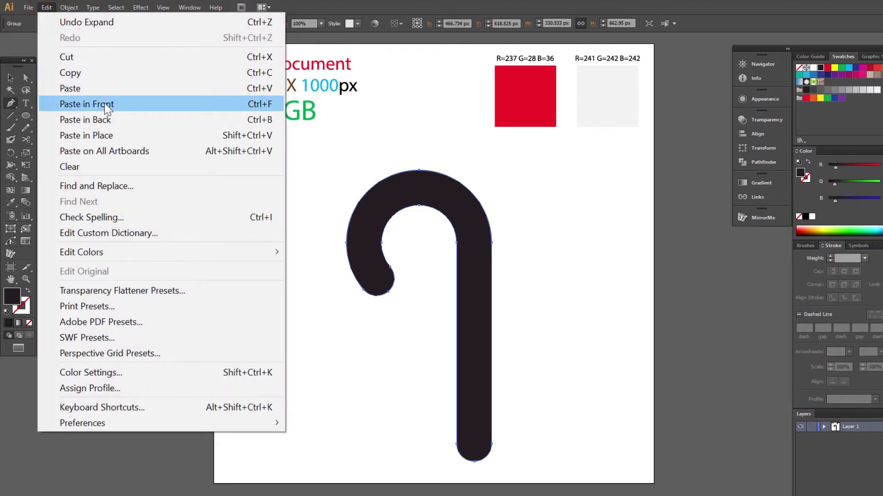
{"action": "left_click", "coordinate": [248, 105]}
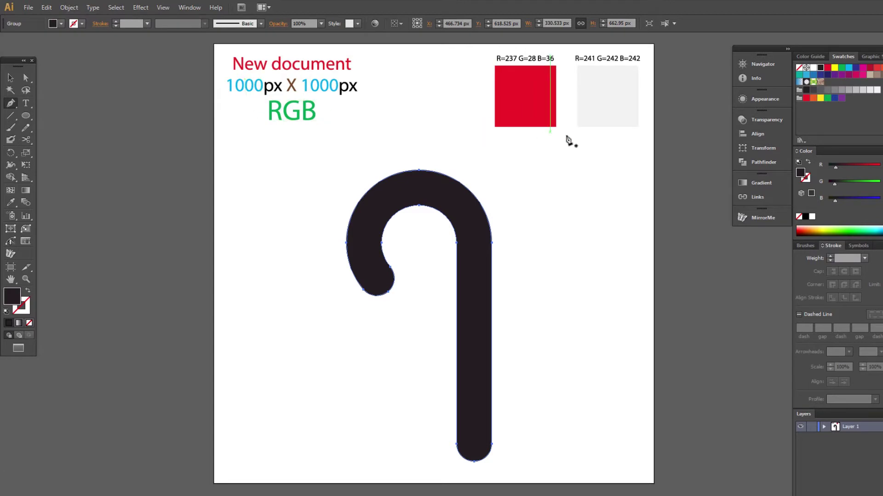
{"action": "left_click", "coordinate": [650, 25]}
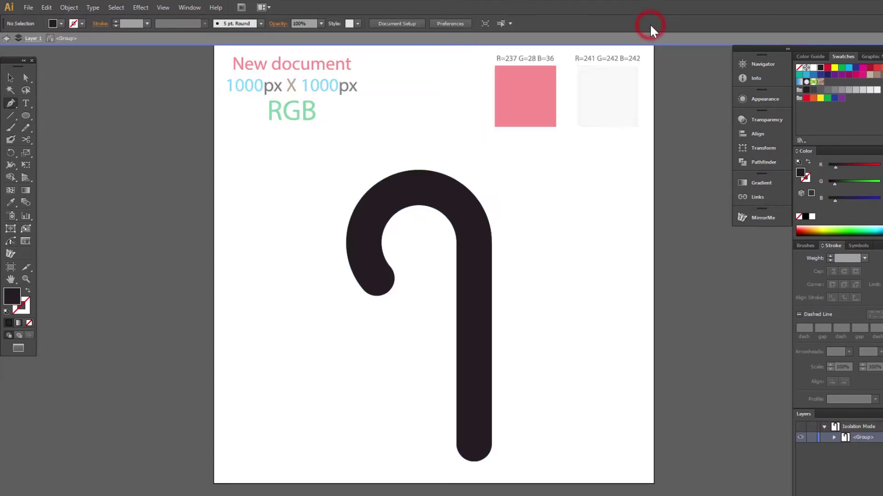
- Draw a circle about 152 px across over the left side of the cane's hook, with no fill and a red stroke
{"action": "left_click", "coordinate": [25, 115]}
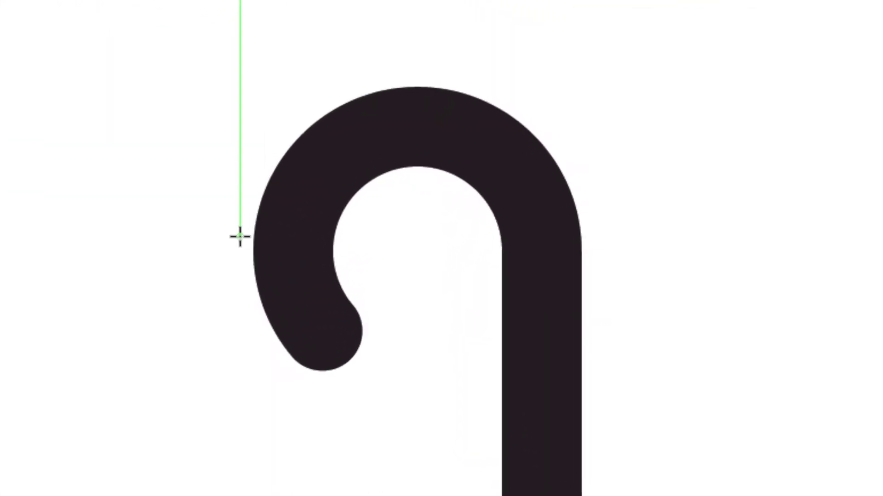
{"action": "left_click_drag", "start_coordinate": [334, 234], "coordinate": [377, 268]}
{"action": "left_click_drag", "start_coordinate": [321, 308], "coordinate": [377, 279]}
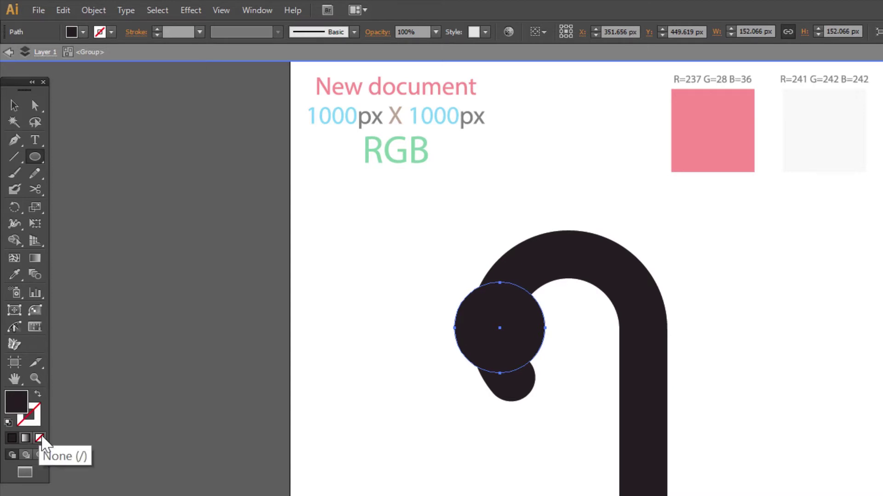
{"action": "left_click", "coordinate": [40, 438]}
{"action": "left_click", "coordinate": [29, 414]}
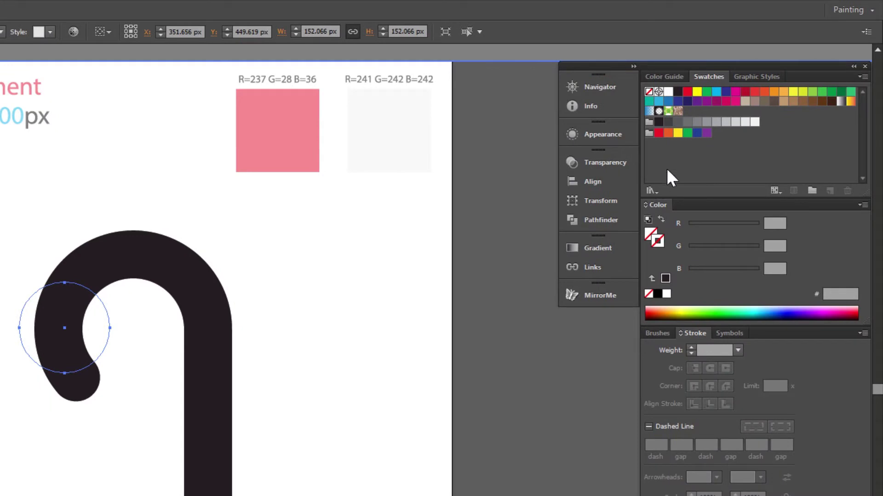
{"action": "left_click", "coordinate": [687, 93]}
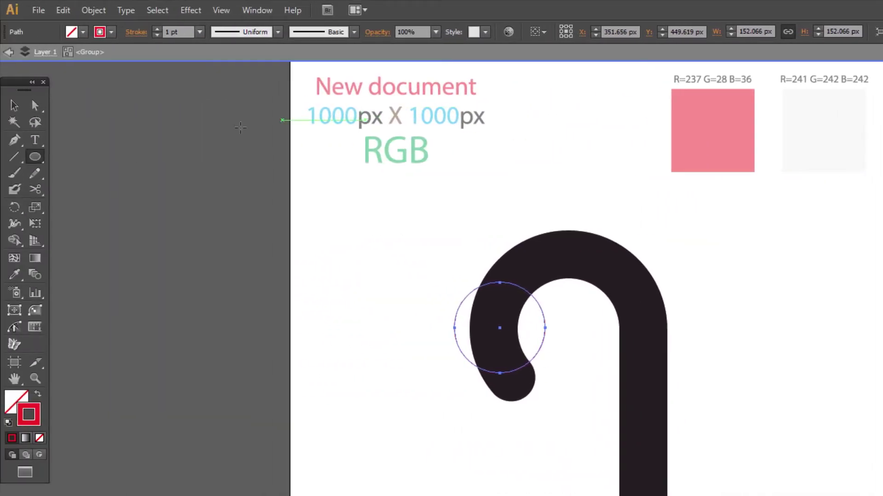
- Cut the red circle at its left and right anchors with the Scissors tool and delete its upper half
{"action": "left_click", "coordinate": [35, 189]}
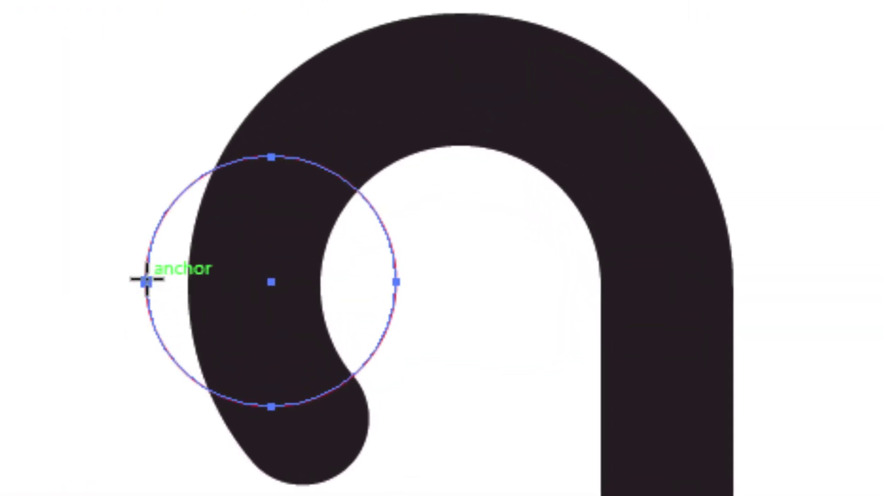
{"action": "left_click", "coordinate": [146, 282]}
{"action": "left_click", "coordinate": [395, 281]}
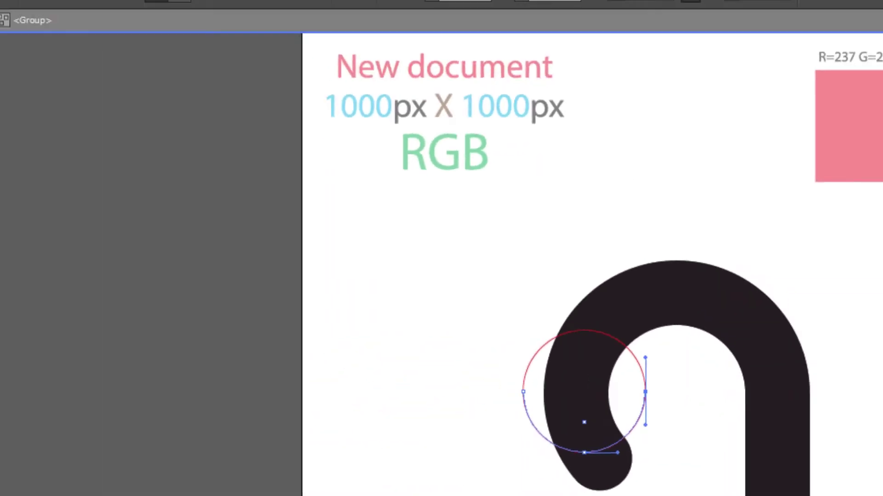
{"action": "left_click", "coordinate": [19, 131]}
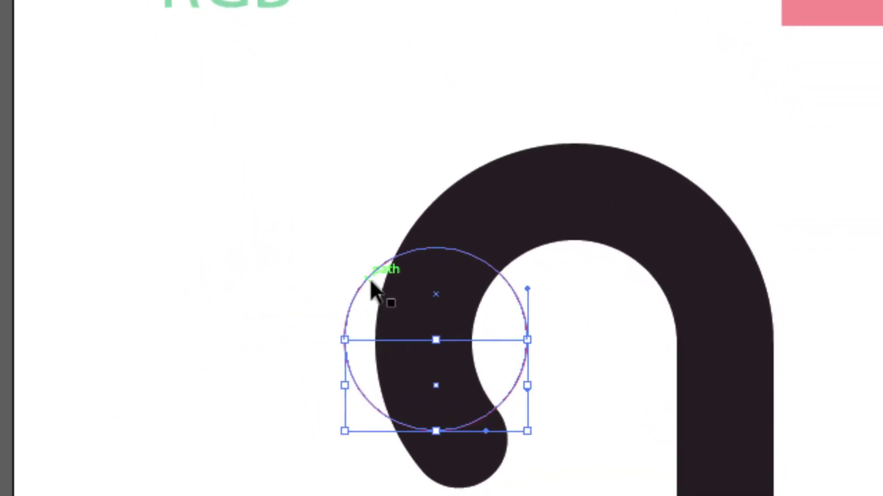
{"action": "left_click", "coordinate": [374, 287]}
{"action": "key", "text": "Delete"}
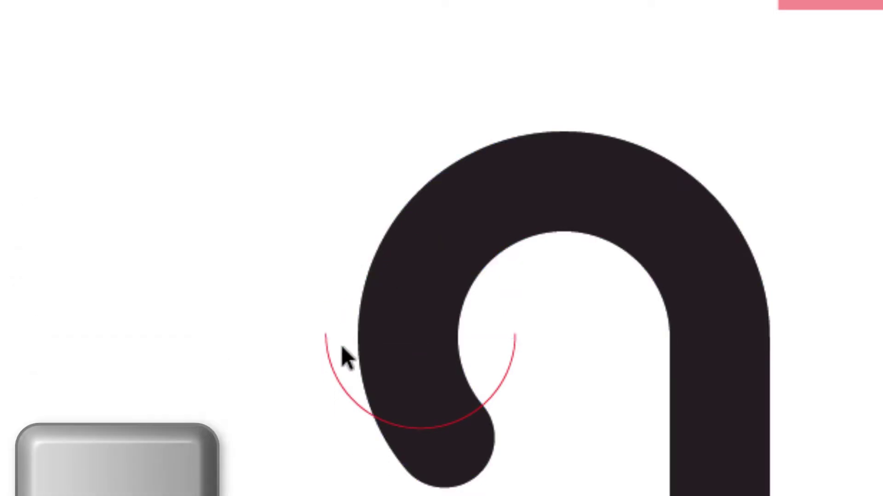
- Start a Transform effect on the red half circle with preview enabled and 6 copies
{"action": "left_click", "coordinate": [359, 406]}
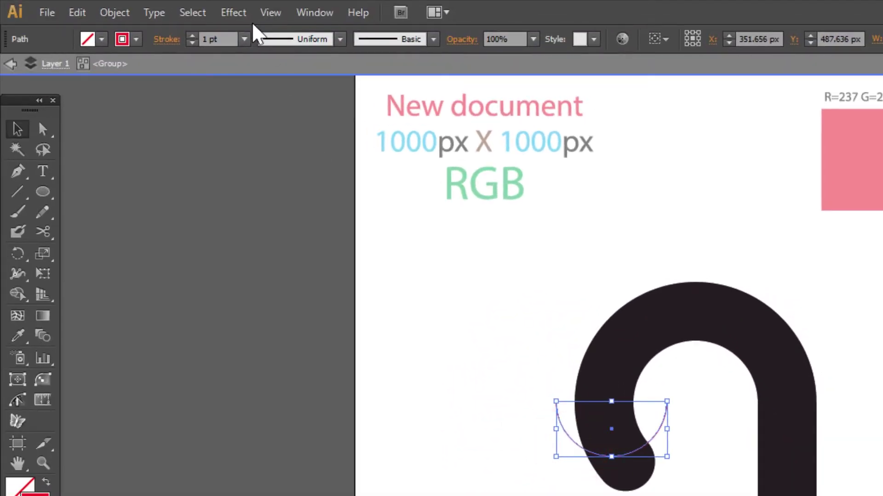
{"action": "left_click", "coordinate": [240, 14]}
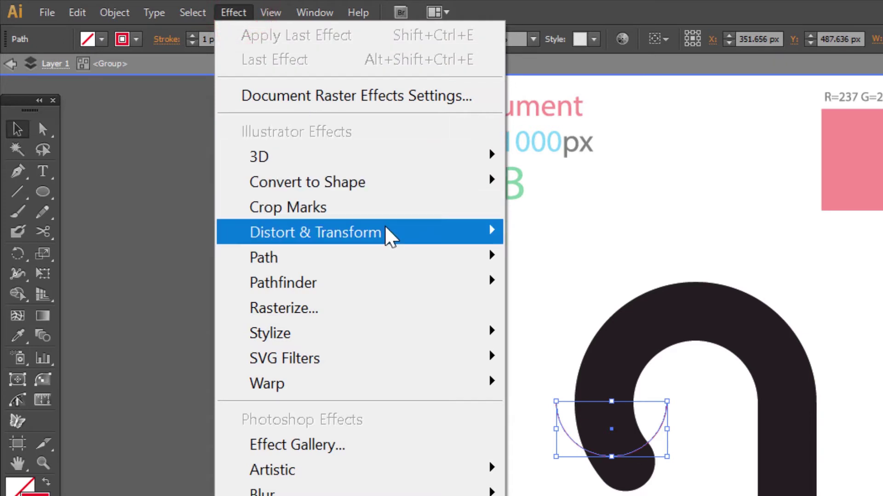
{"action": "mouse_move", "coordinate": [389, 233]}
{"action": "left_click", "coordinate": [600, 313]}
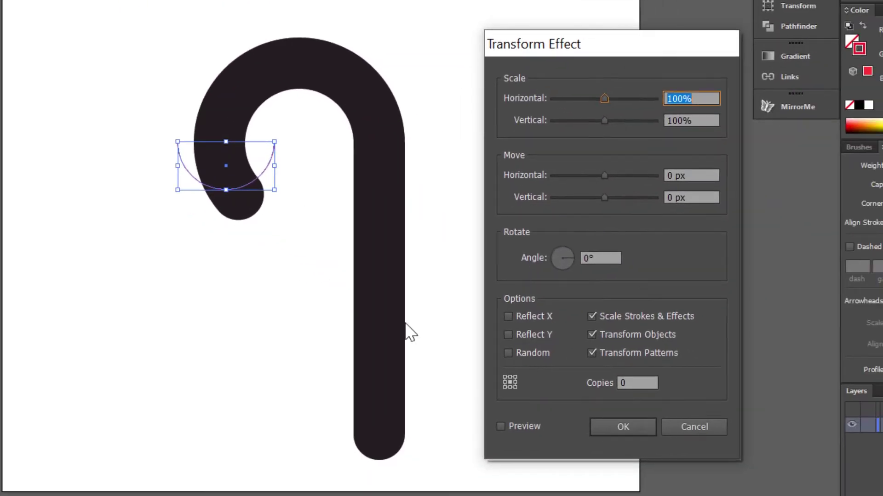
{"action": "left_click", "coordinate": [639, 382]}
{"action": "type", "text": "6"}
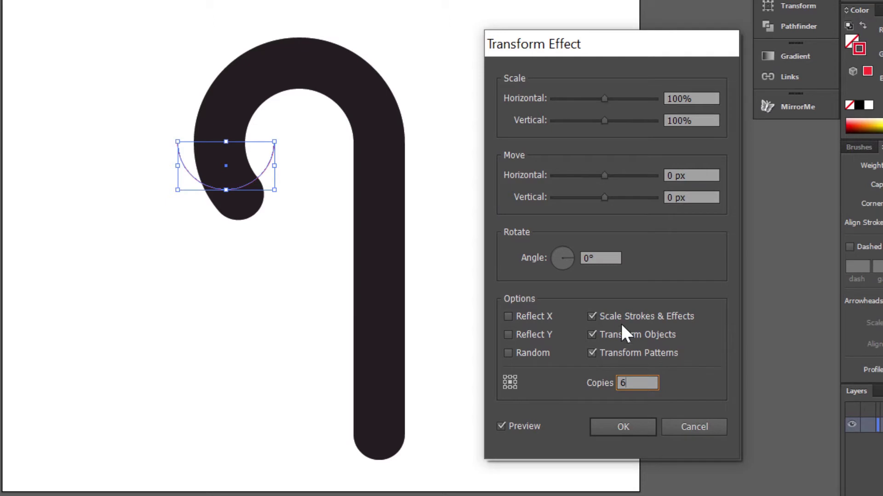
- Set the half circle's Transform effect to a -32° rotation with moves of 22 px horizontally and -69 px vertically, and apply it
{"action": "double_click", "coordinate": [595, 259]}
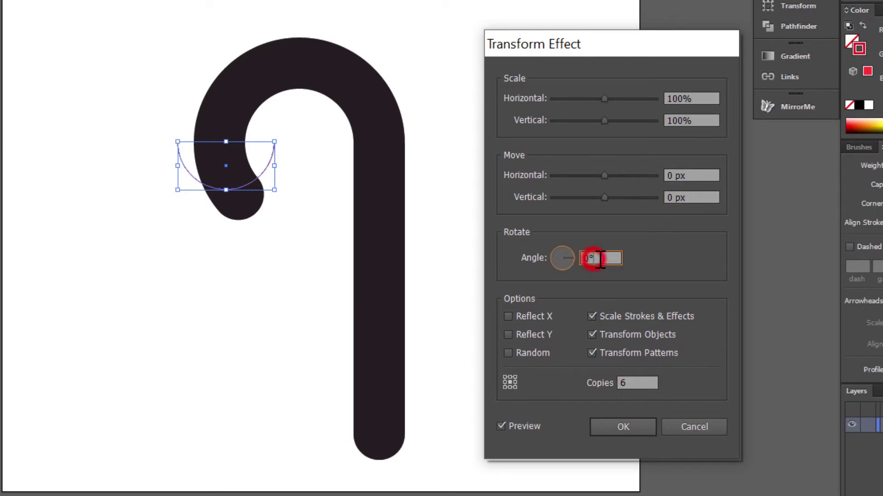
{"action": "type", "text": "-32"}
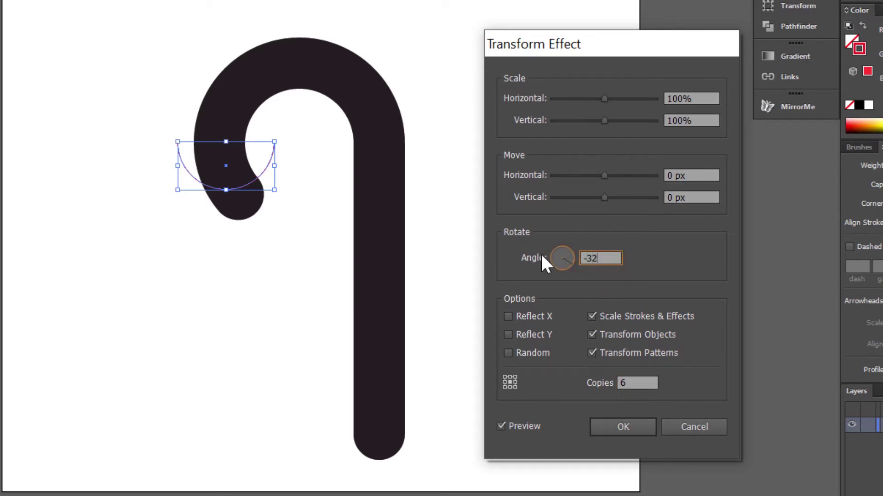
{"action": "key", "text": "Tab"}
{"action": "left_click_drag", "start_coordinate": [604, 175], "coordinate": [617, 175]}
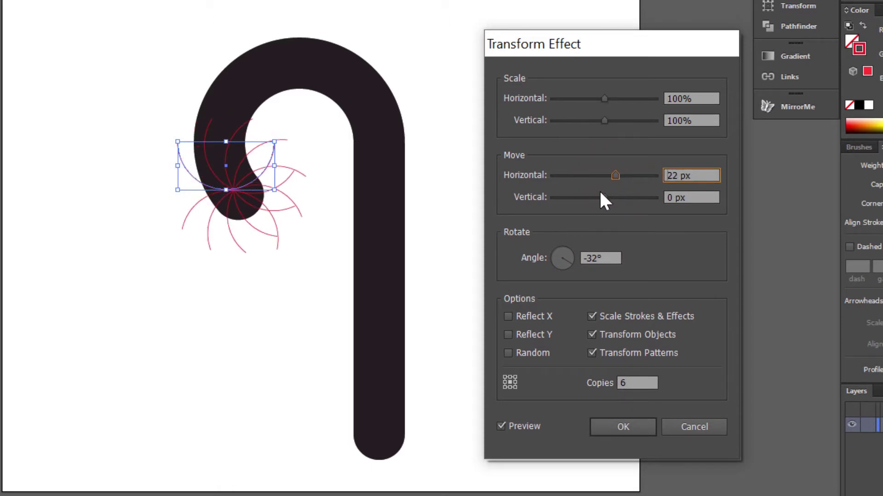
{"action": "left_click_drag", "start_coordinate": [604, 198], "coordinate": [568, 197]}
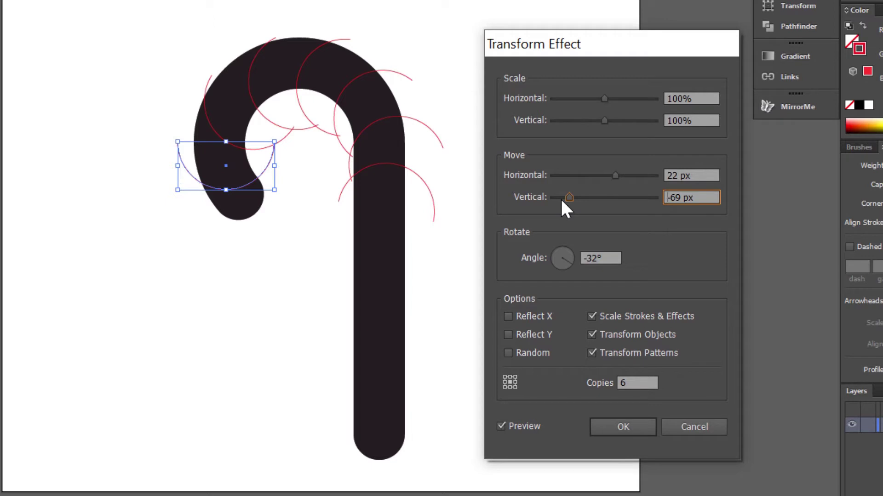
{"action": "left_click", "coordinate": [625, 426]}
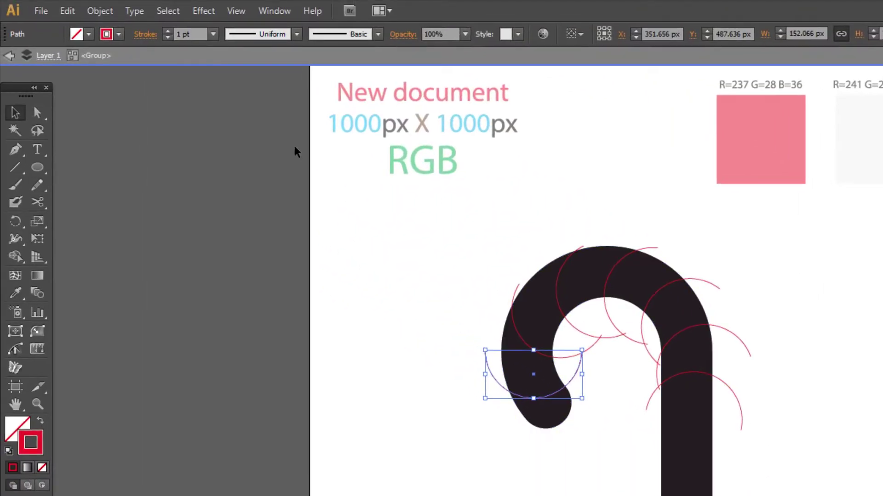
- Expand the appearance of the repeated red half circles around the hook, ungroup them and clear the selection
{"action": "left_click", "coordinate": [99, 11]}
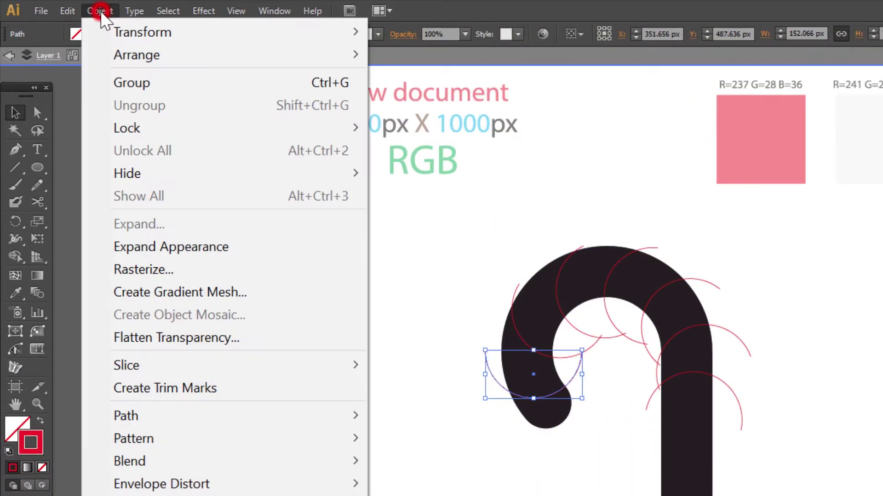
{"action": "left_click", "coordinate": [184, 250]}
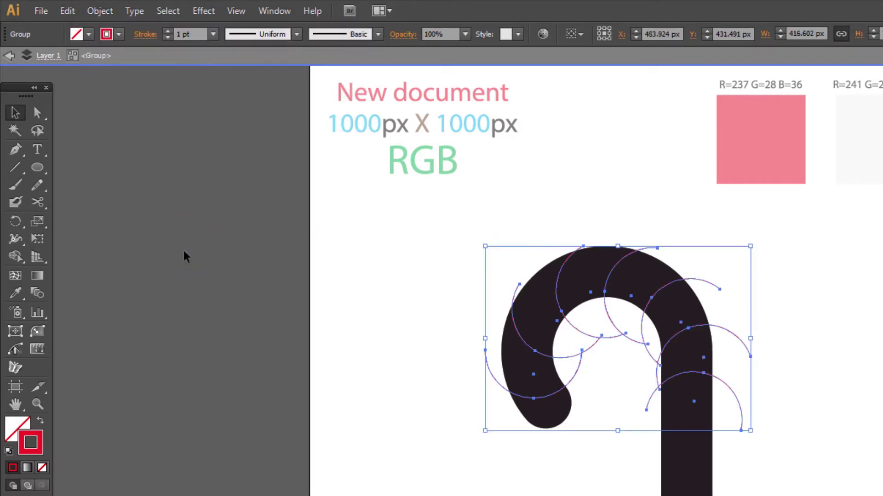
{"action": "left_click", "coordinate": [99, 11]}
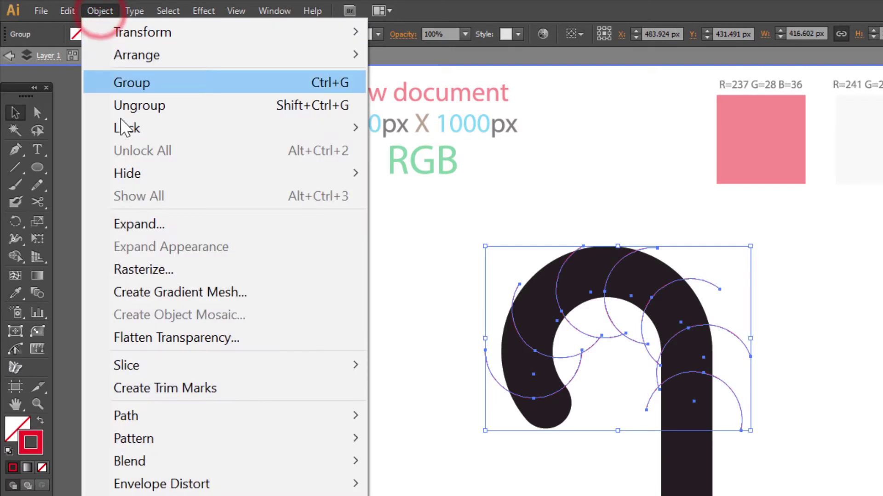
{"action": "left_click", "coordinate": [152, 113]}
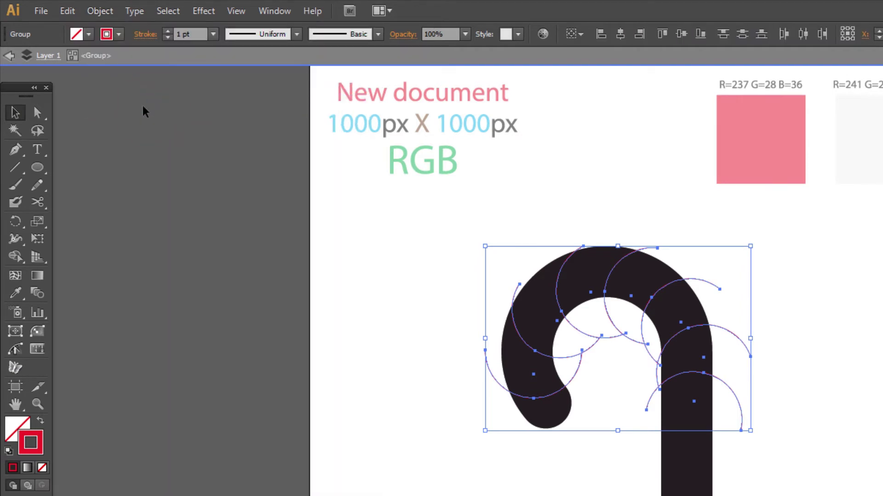
{"action": "left_click", "coordinate": [799, 382]}
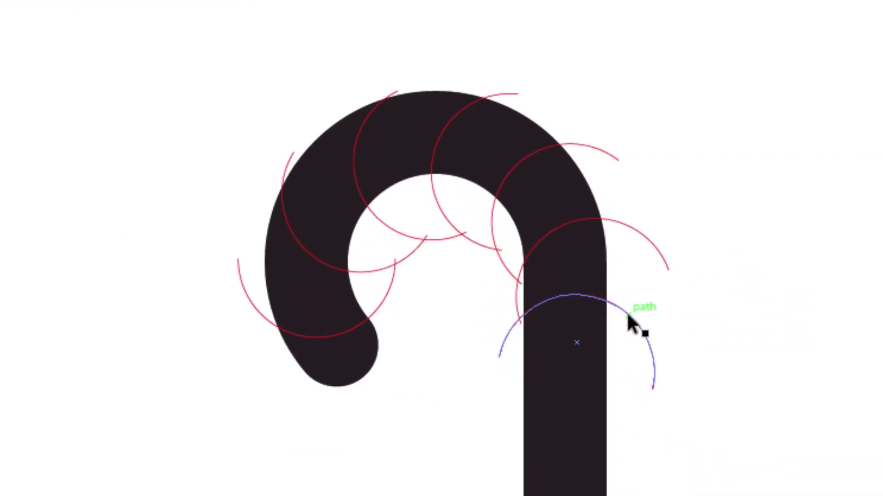
- Apply a Transform effect to the last arc, at the top of the cane's straight part, with 6 copies moved 60 px vertically
{"action": "left_click", "coordinate": [626, 311]}
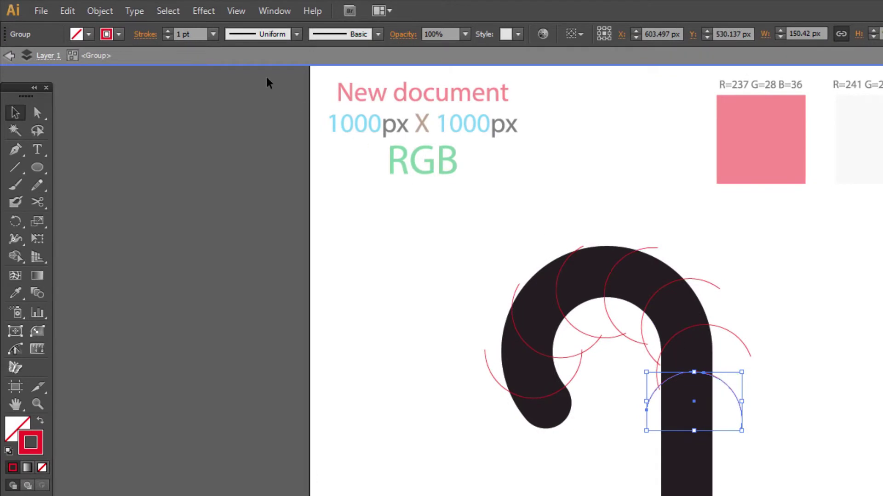
{"action": "left_click", "coordinate": [204, 11]}
{"action": "mouse_move", "coordinate": [279, 211]}
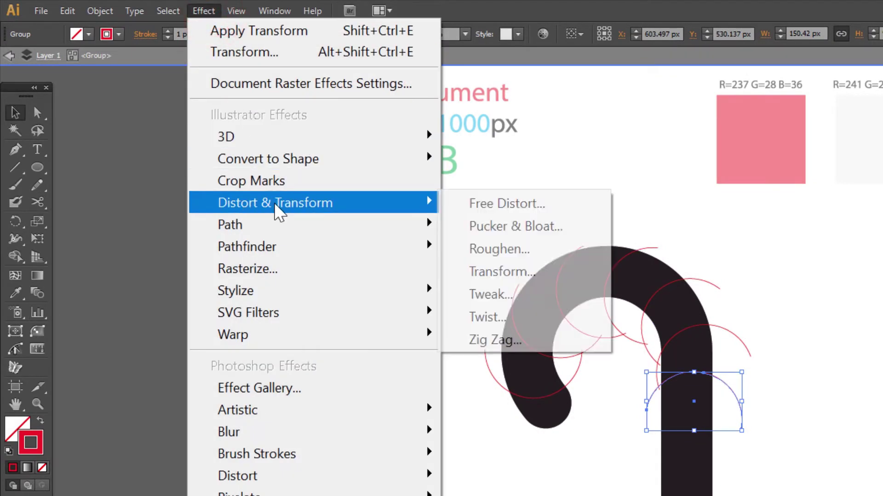
{"action": "left_click", "coordinate": [538, 272]}
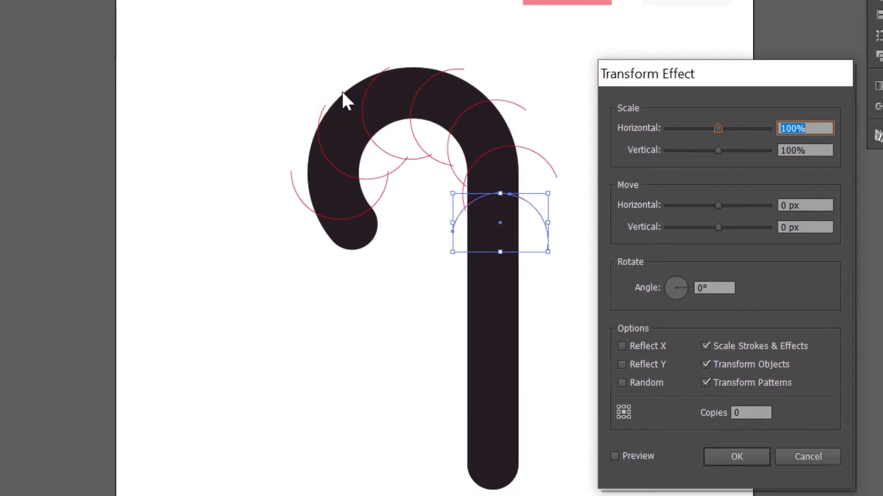
{"action": "left_click", "coordinate": [614, 456]}
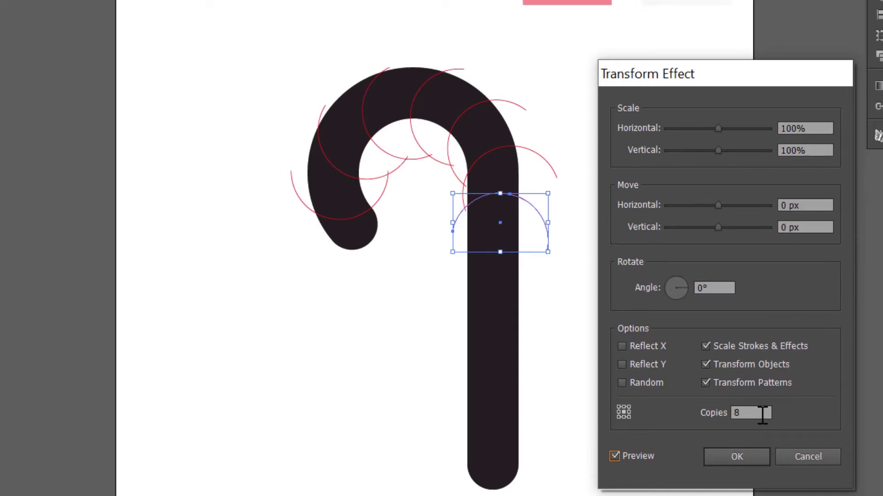
{"action": "left_click_drag", "start_coordinate": [727, 228], "coordinate": [748, 229]}
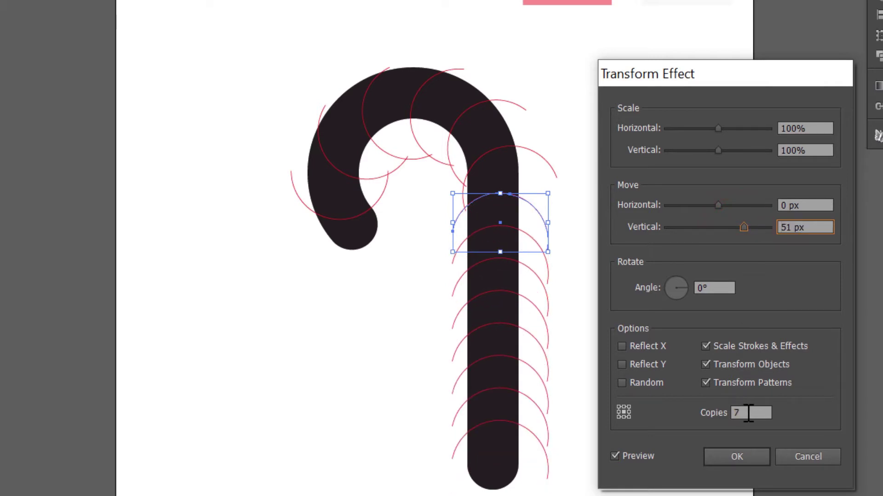
{"action": "scroll", "coordinate": [746, 411], "scroll_direction": "down", "scroll_amount": 1}
{"action": "scroll", "coordinate": [764, 226], "scroll_direction": "up", "scroll_amount": 6}
{"action": "scroll", "coordinate": [764, 226], "scroll_direction": "up", "scroll_amount": 3}
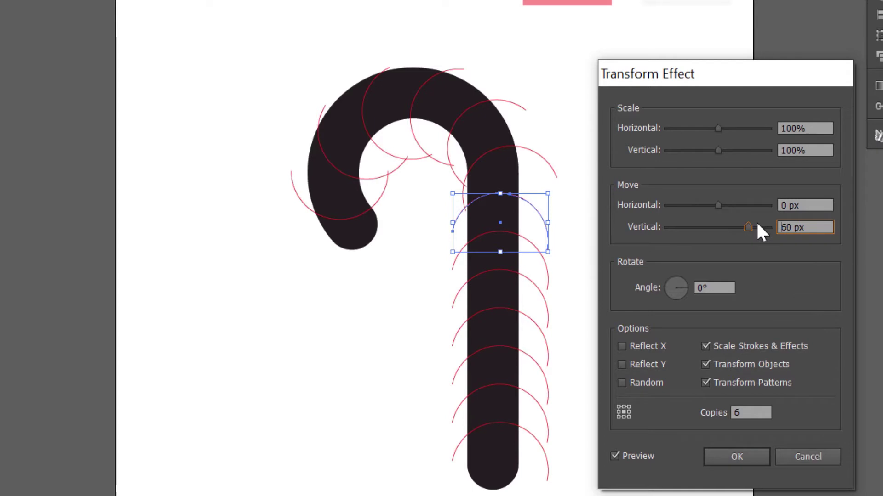
{"action": "left_click", "coordinate": [734, 455]}
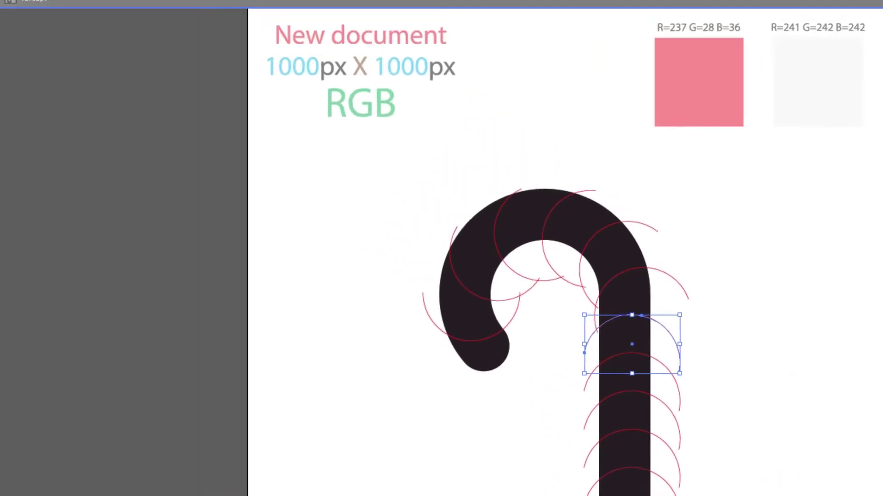
- Expand the appearance of the arcs on the straight part and split the cane along all arcs with Pathfinder Divide
{"action": "left_click", "coordinate": [100, 10]}
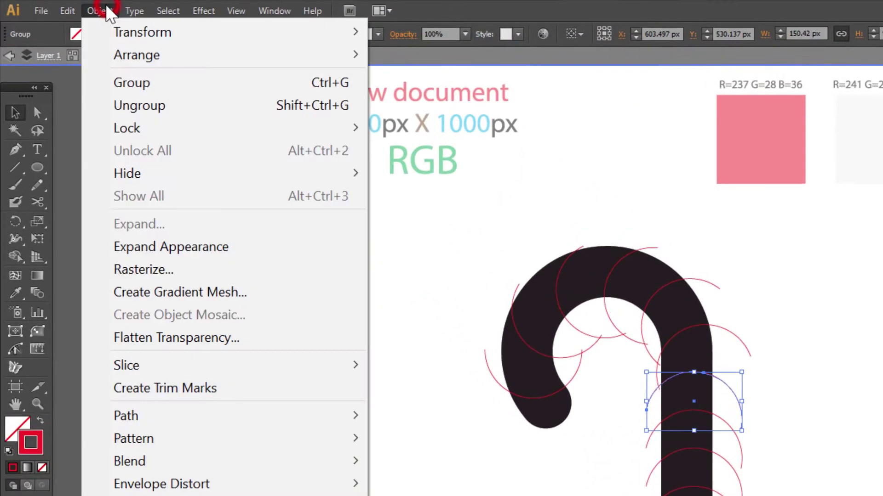
{"action": "left_click", "coordinate": [191, 247]}
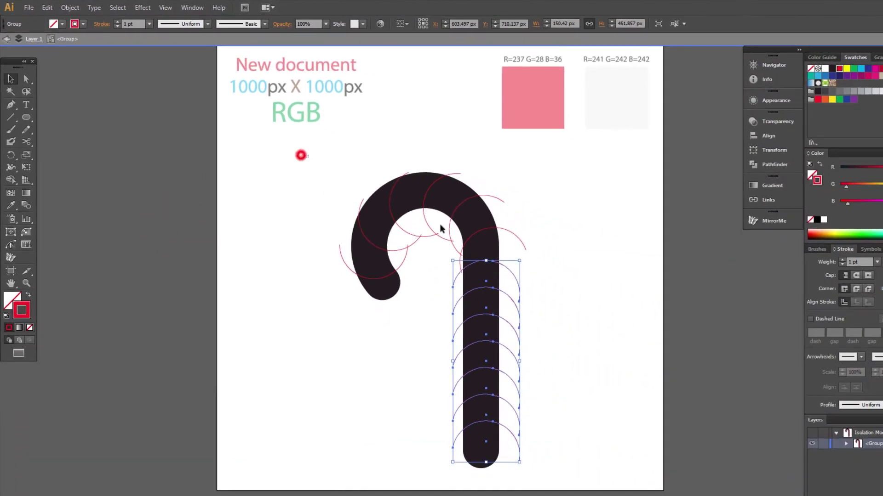
{"action": "left_click_drag", "start_coordinate": [410, 211], "coordinate": [800, 495]}
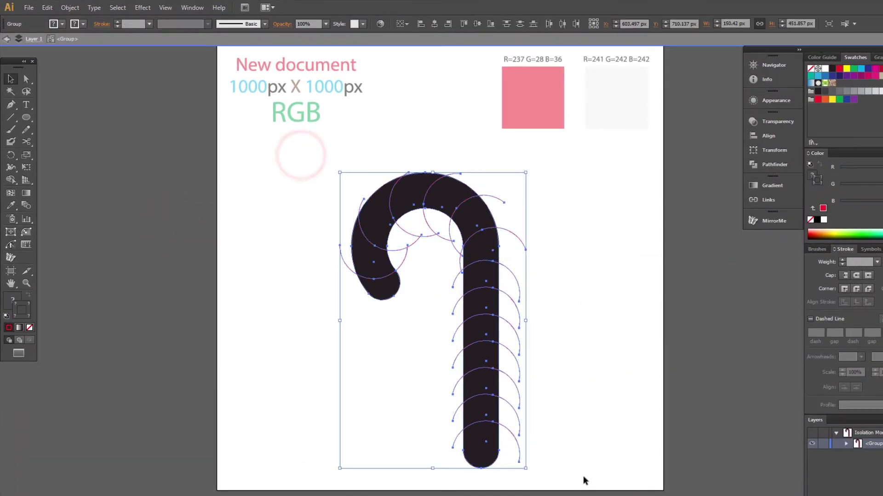
{"action": "left_click", "coordinate": [192, 7]}
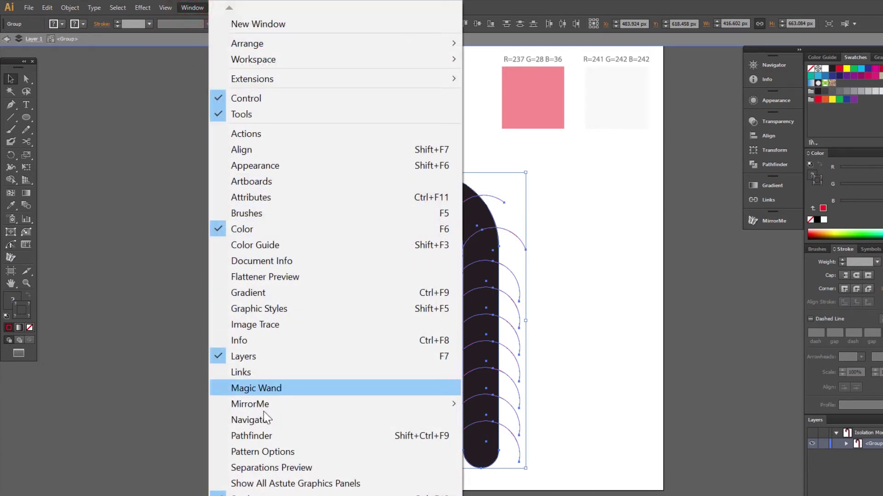
{"action": "left_click", "coordinate": [251, 436]}
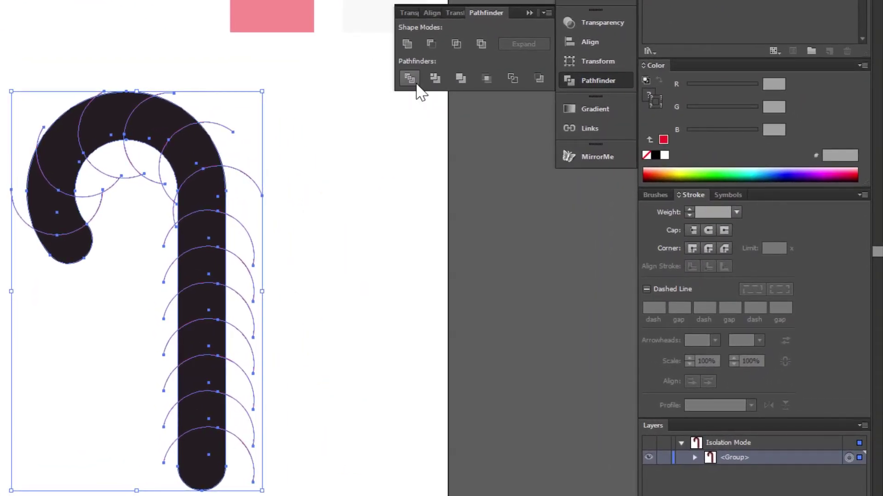
{"action": "left_click", "coordinate": [411, 80]}
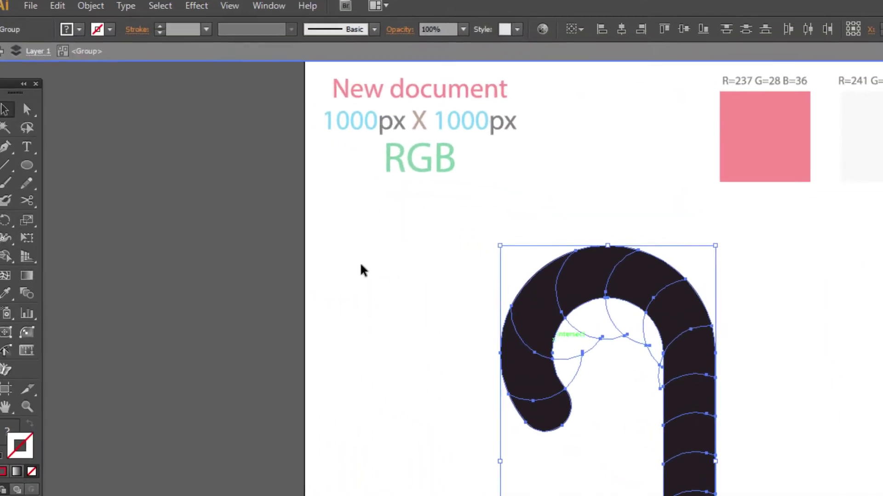
- Delete the leftover arc pieces inside the hook's opening with the Direct Selection tool
{"action": "left_click", "coordinate": [42, 115]}
{"action": "left_click", "coordinate": [611, 412]}
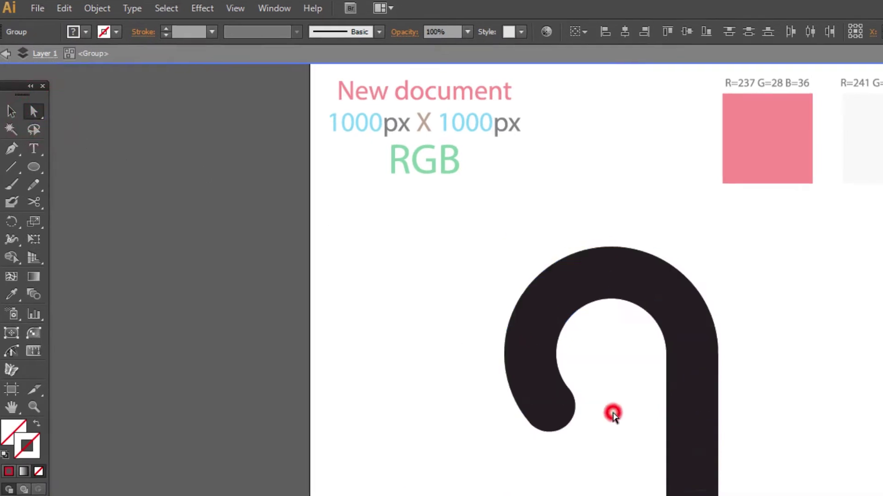
{"action": "left_click_drag", "start_coordinate": [584, 390], "coordinate": [588, 341]}
{"action": "left_click_drag", "start_coordinate": [473, 235], "coordinate": [557, 195]}
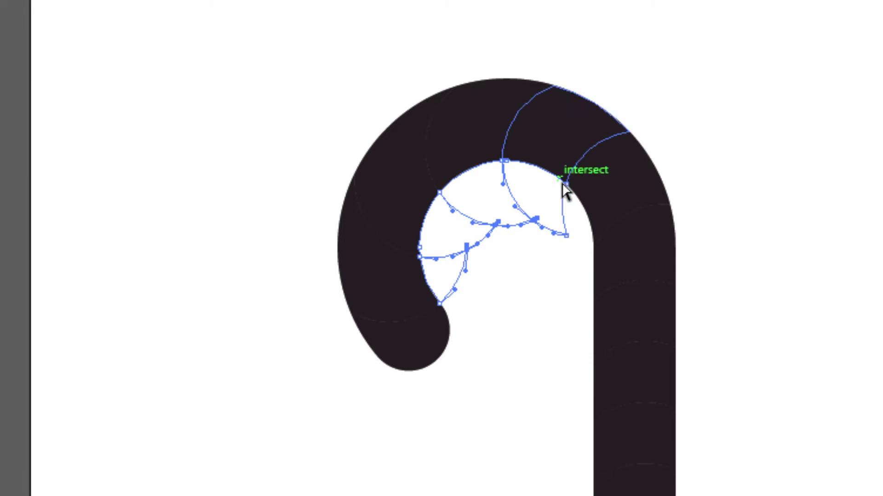
{"action": "key", "text": "Delete"}
{"action": "key", "text": "Delete"}
{"action": "key", "text": "Delete"}
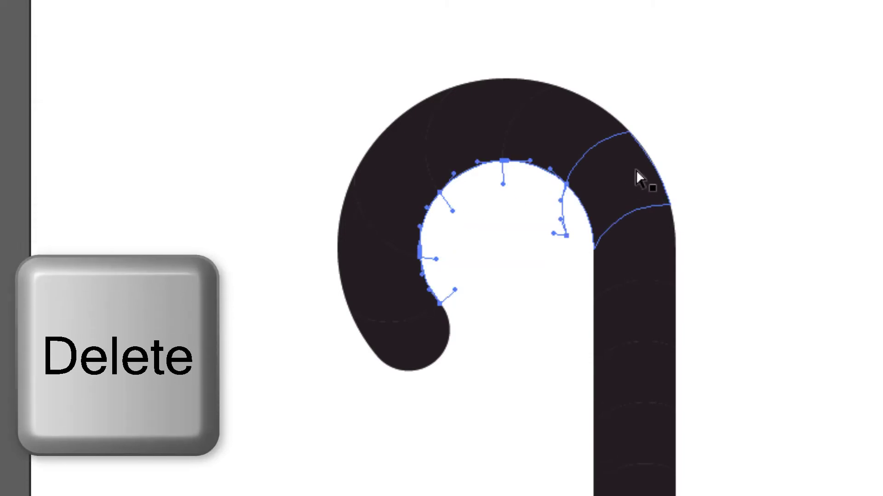
{"action": "left_click_drag", "start_coordinate": [560, 225], "coordinate": [576, 237]}
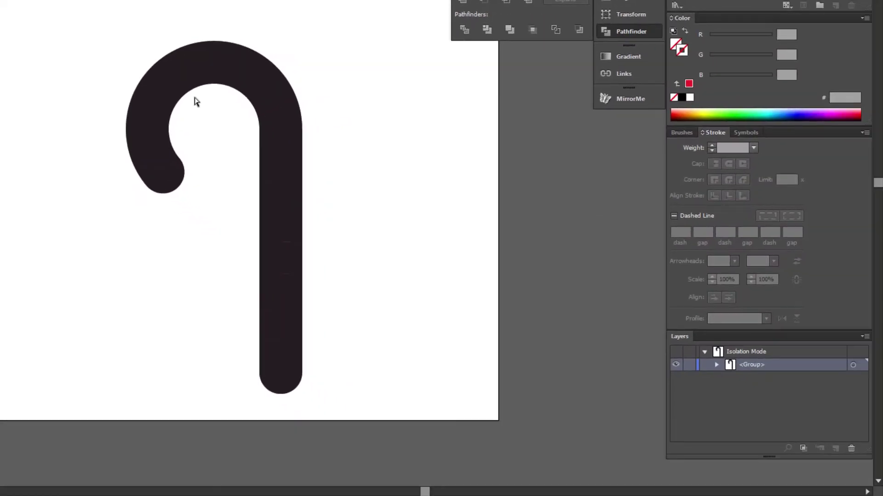
- Target the last path in the divided group's layer list, the small sliver at the straight part's inner edge, and delete it
{"action": "left_click", "coordinate": [716, 364]}
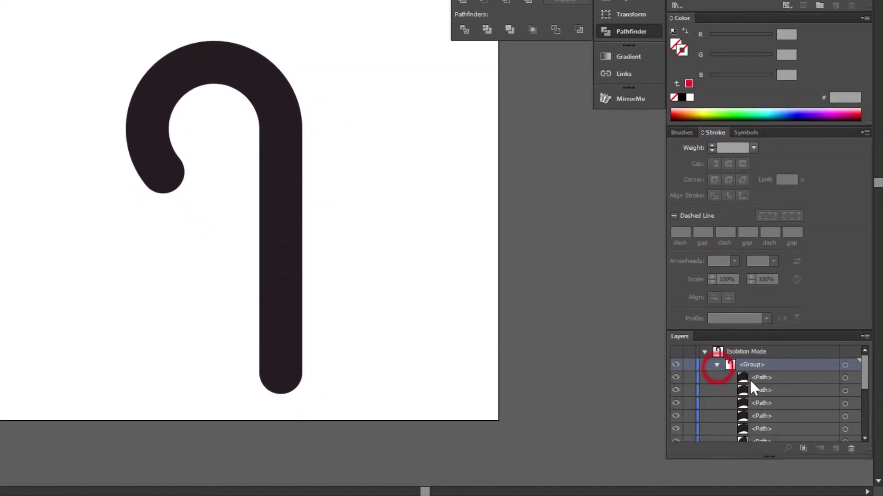
{"action": "scroll", "coordinate": [754, 386], "scroll_direction": "down", "scroll_amount": 2}
{"action": "scroll", "coordinate": [755, 387], "scroll_direction": "down", "scroll_amount": 1}
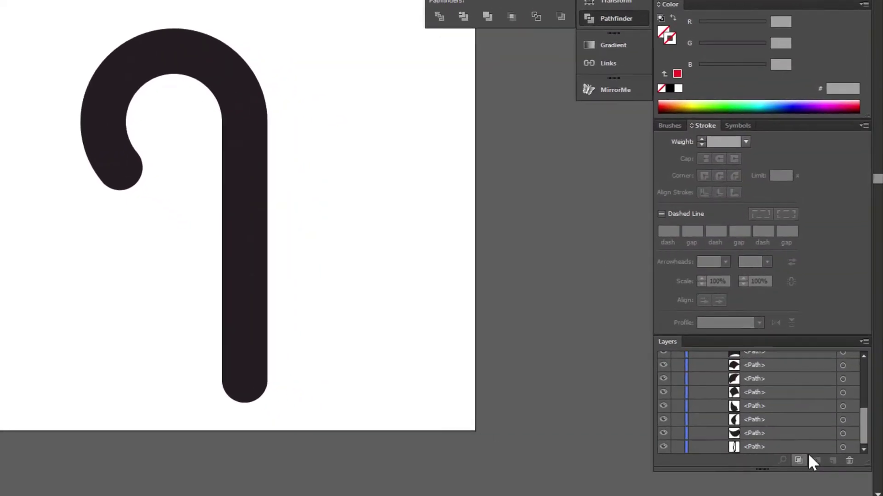
{"action": "left_click", "coordinate": [845, 436]}
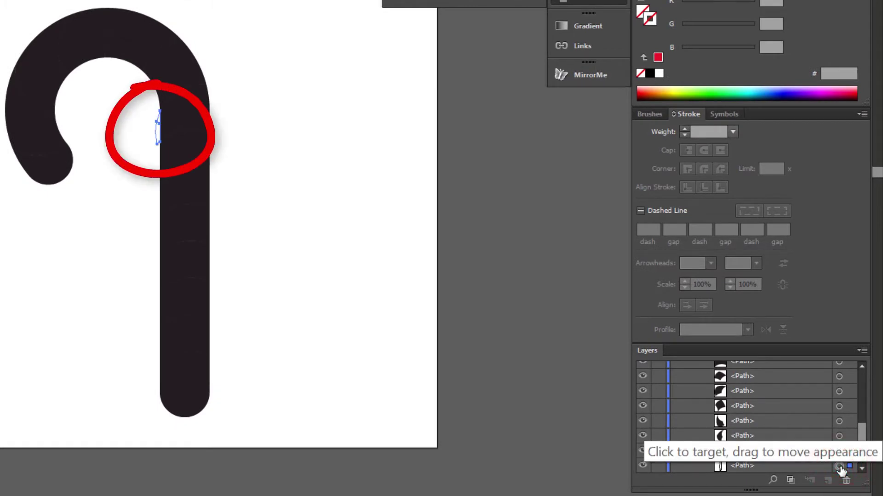
{"action": "key", "text": "Delete"}
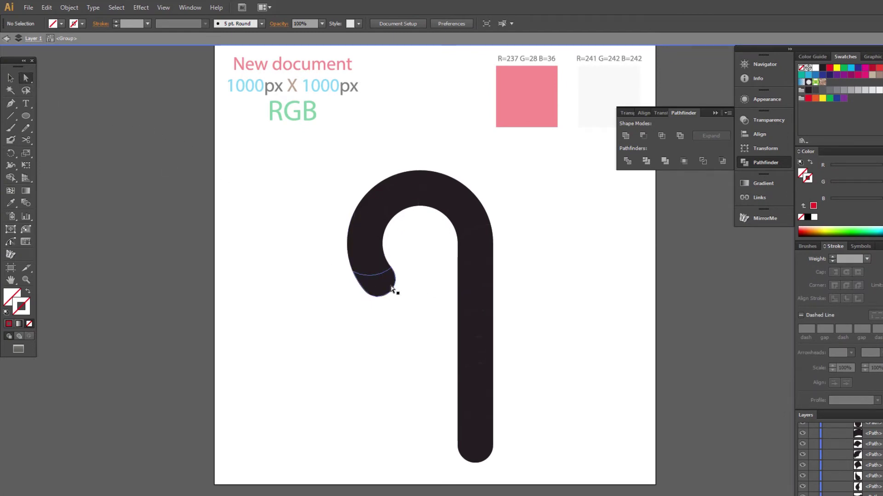
- Select every other cane segment, starting at the hook's tip, and fill them with the light grey sample R=241 G=242 B=242 using the Eyedropper
{"action": "key", "text": "shift"}
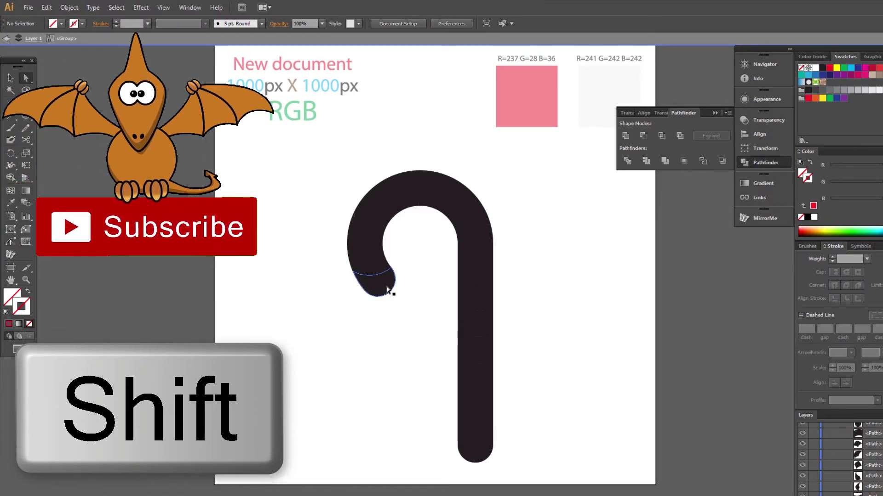
{"action": "left_click", "coordinate": [386, 288], "text": "shift"}
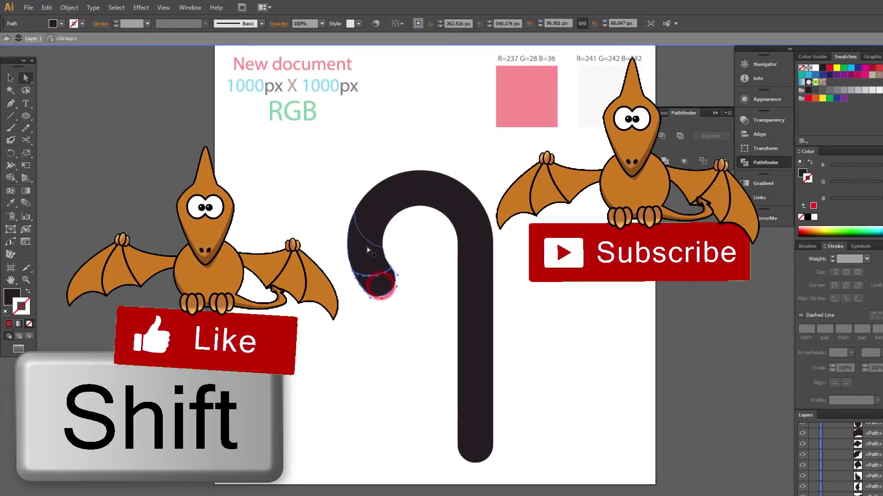
{"action": "left_click", "coordinate": [434, 191], "text": "shift"}
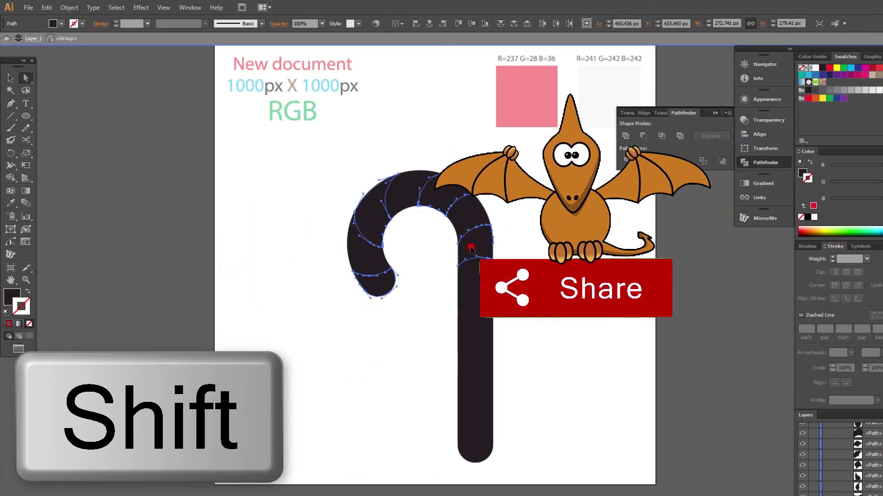
{"action": "left_click", "coordinate": [470, 247], "text": "shift"}
{"action": "left_click", "coordinate": [471, 300], "text": "shift"}
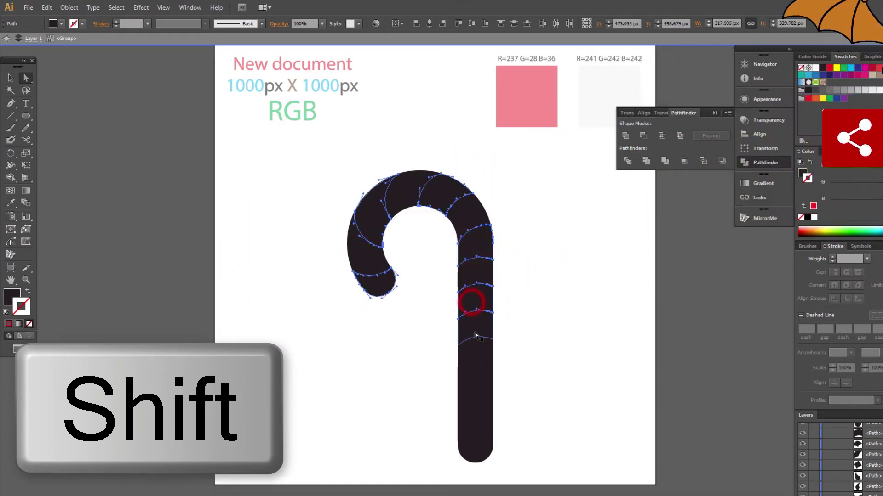
{"action": "left_click", "coordinate": [470, 361], "text": "shift"}
{"action": "left_click", "coordinate": [476, 407], "text": "shift"}
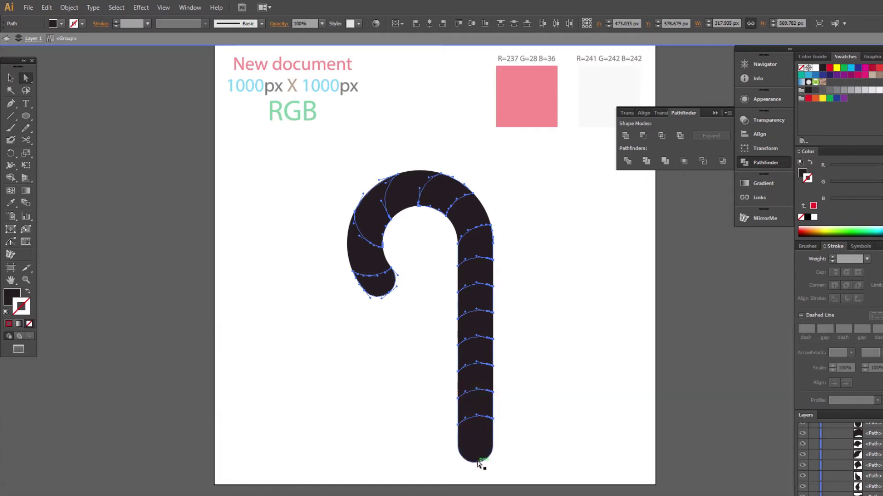
{"action": "left_click", "coordinate": [11, 201]}
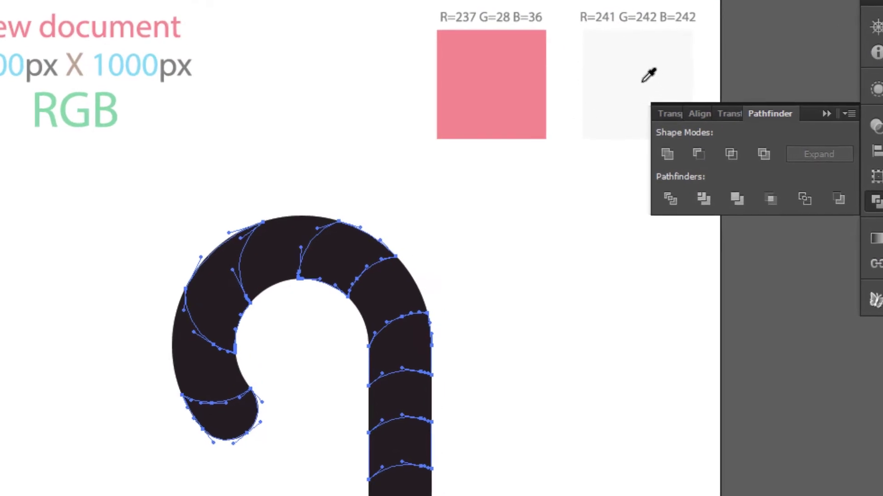
{"action": "left_click", "coordinate": [639, 74]}
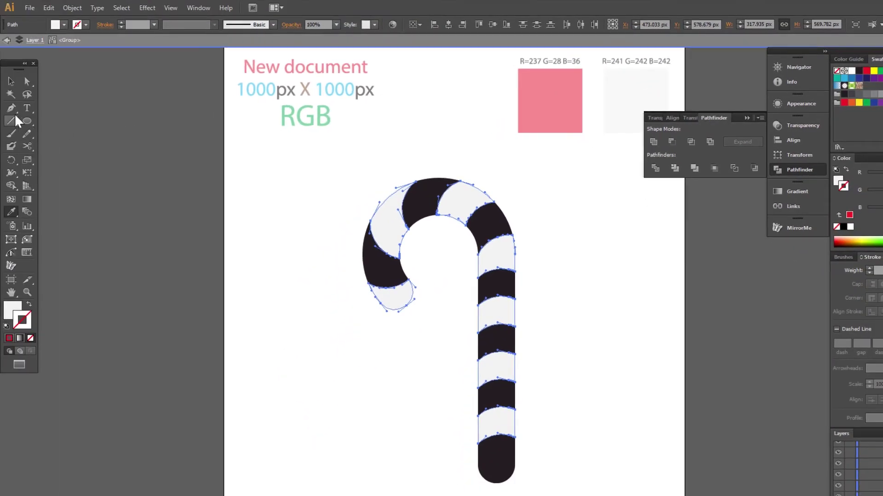
- Select all remaining dark segments with the Magic Wand, fill them with the red sample R=237 G=28 B=36, and leave isolation mode
{"action": "left_click", "coordinate": [10, 94]}
{"action": "left_click", "coordinate": [428, 197]}
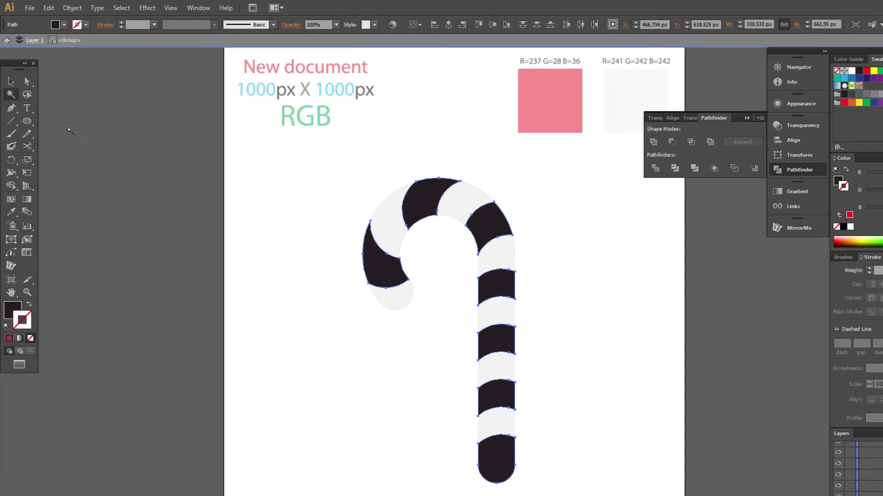
{"action": "left_click", "coordinate": [11, 212]}
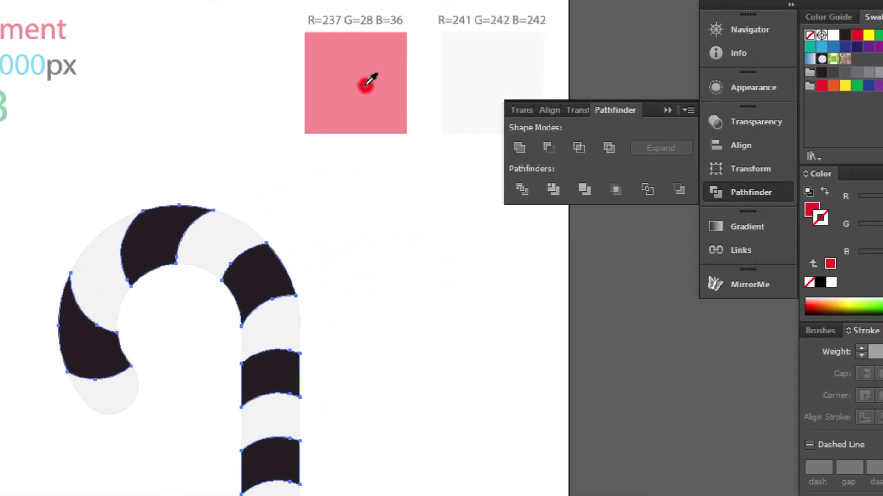
{"action": "left_click", "coordinate": [366, 85]}
{"action": "key", "text": "Escape"}
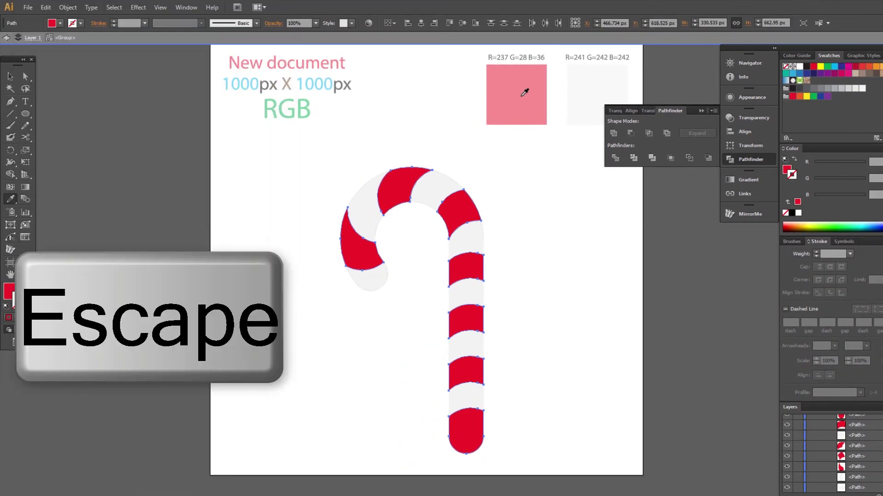
{"action": "key", "text": "Escape"}
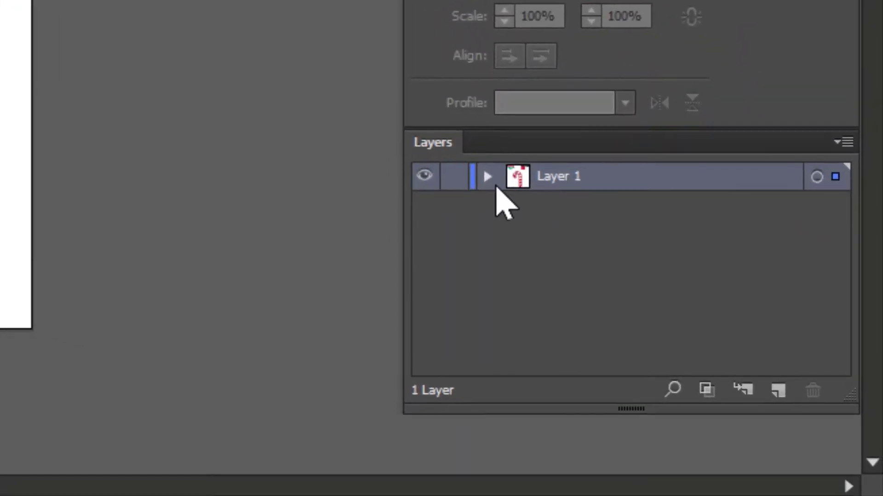
- Expand Layer 1, target the solid dark cane group below the striped one, and isolate it
{"action": "left_click", "coordinate": [808, 420]}
{"action": "left_click", "coordinate": [516, 204]}
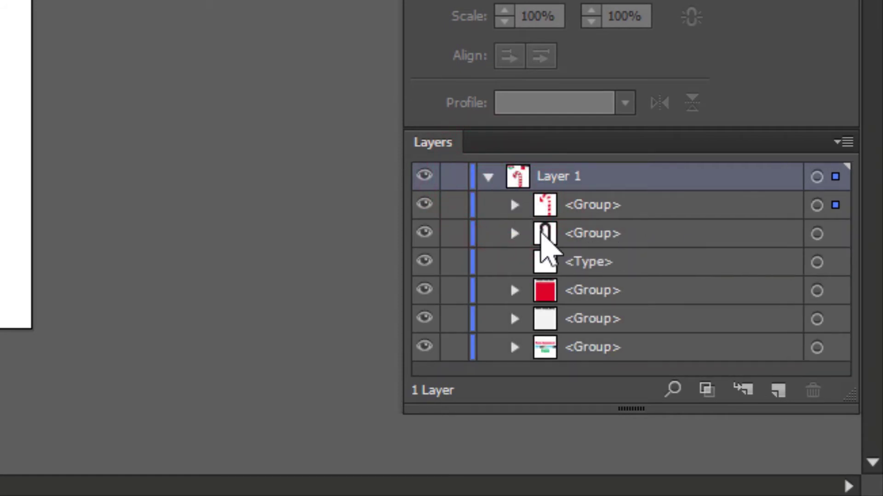
{"action": "left_click", "coordinate": [816, 239]}
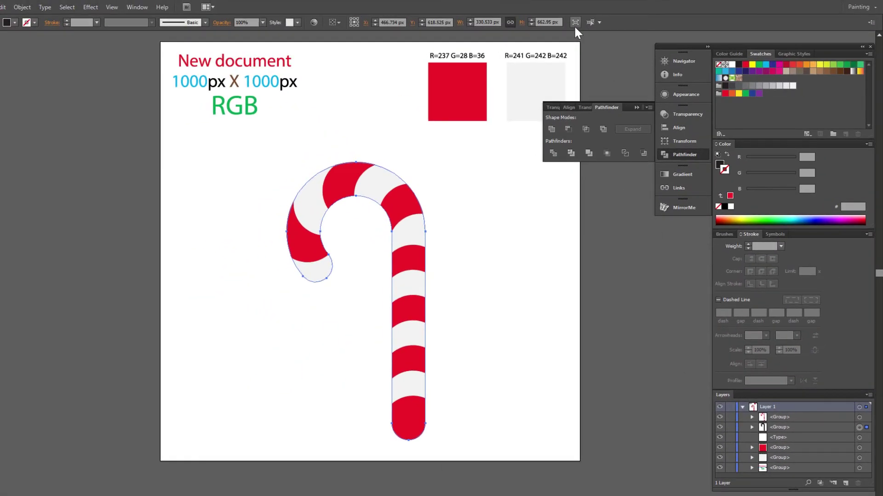
{"action": "left_click", "coordinate": [574, 23]}
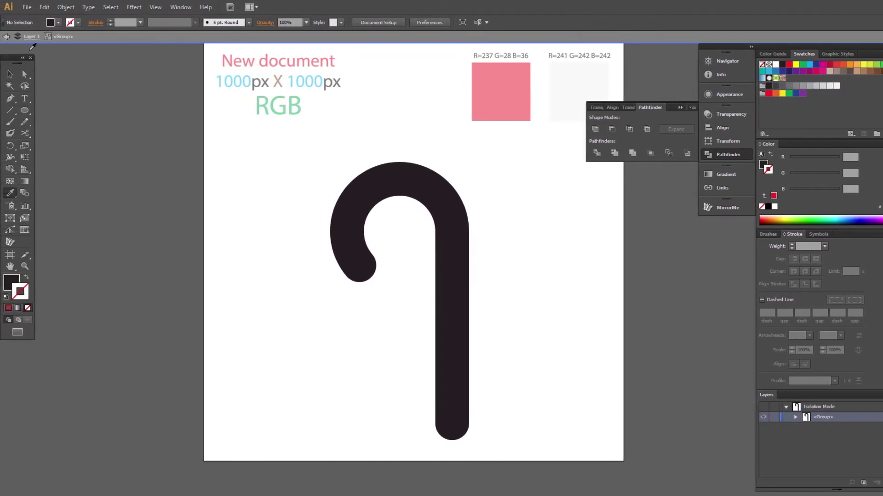
- Copy the solid dark cane and paste the copy in front
{"action": "left_click", "coordinate": [392, 183]}
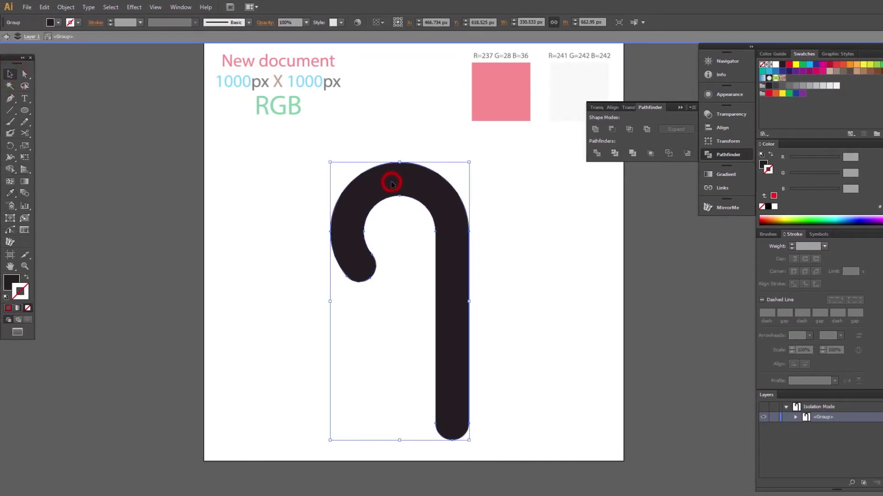
{"action": "left_click", "coordinate": [46, 7]}
{"action": "left_click", "coordinate": [59, 68]}
{"action": "left_click", "coordinate": [44, 7]}
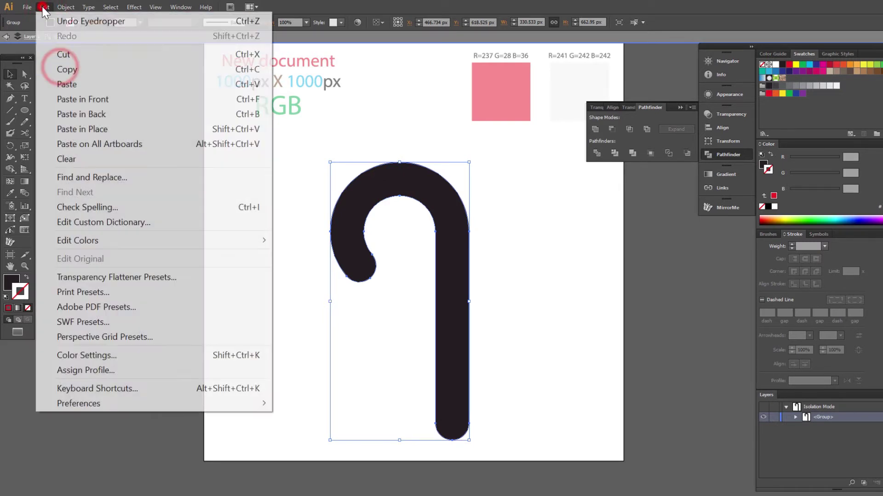
{"action": "left_click", "coordinate": [78, 99]}
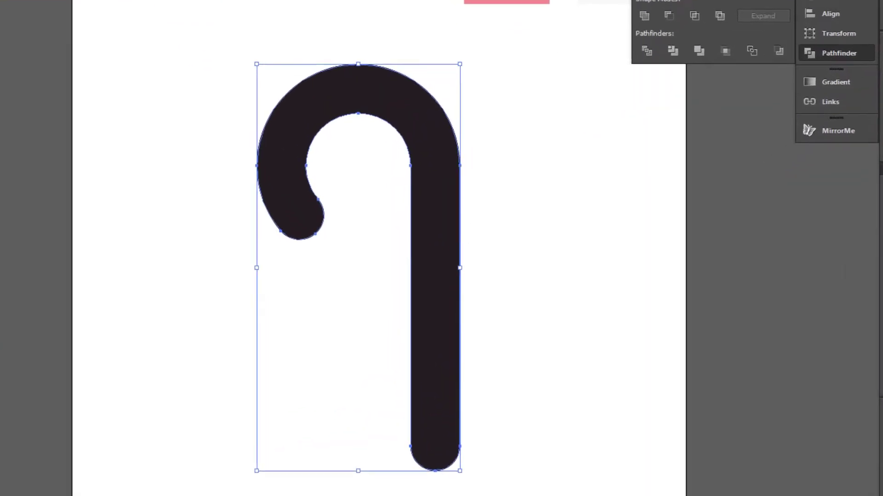
- Duplicate the dark cane slightly up and to the right, and subtract this copy from the one beneath with Minus Front
{"action": "key", "text": "alt"}
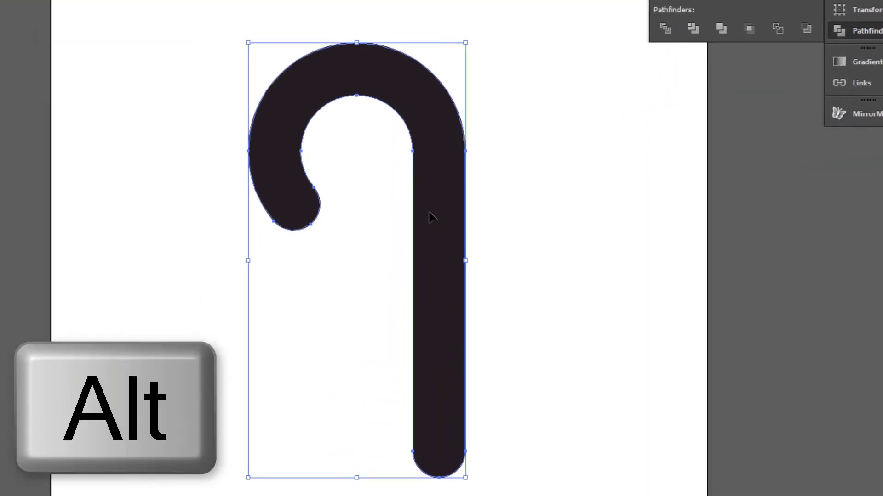
{"action": "left_click_drag", "start_coordinate": [432, 215], "coordinate": [443, 210]}
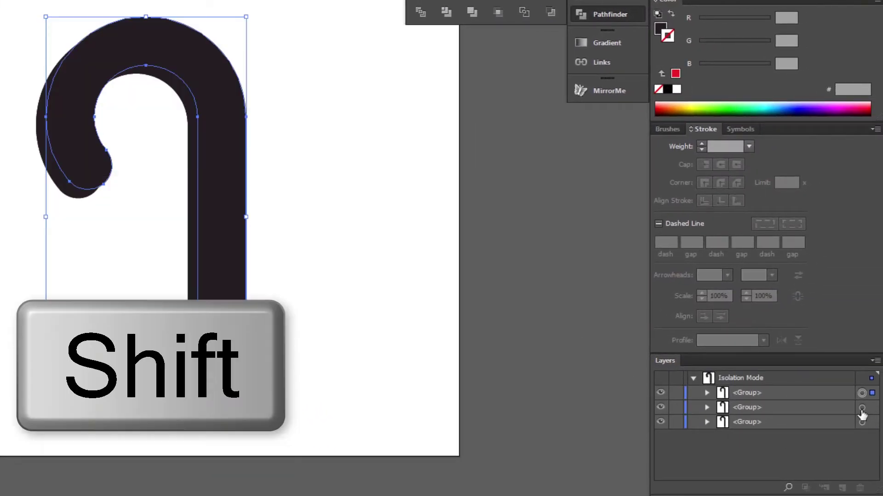
{"action": "left_click", "coordinate": [862, 408], "text": "shift"}
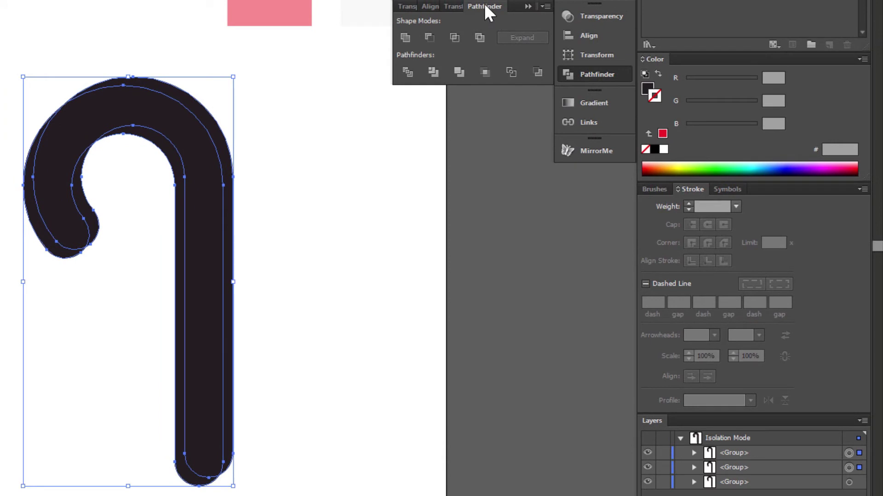
{"action": "left_click", "coordinate": [432, 39]}
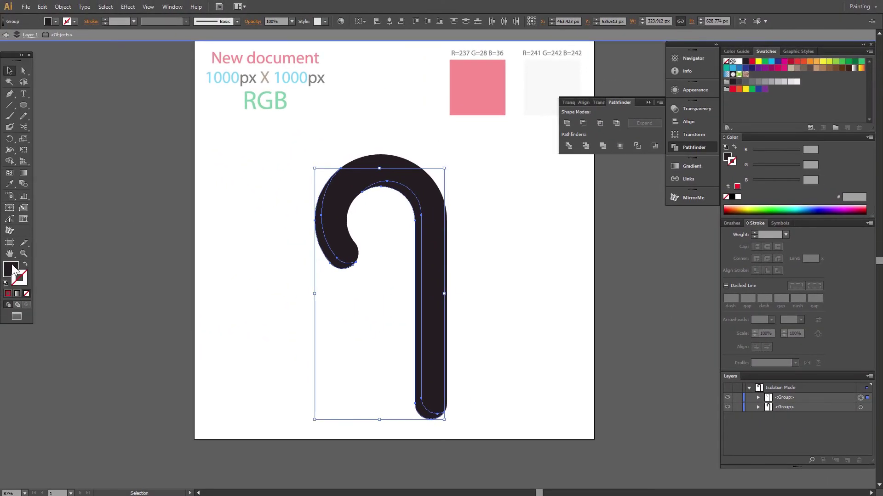
- Fill the strip along the cane's left edge with white and set its opacity to 30%
{"action": "left_click", "coordinate": [6, 273]}
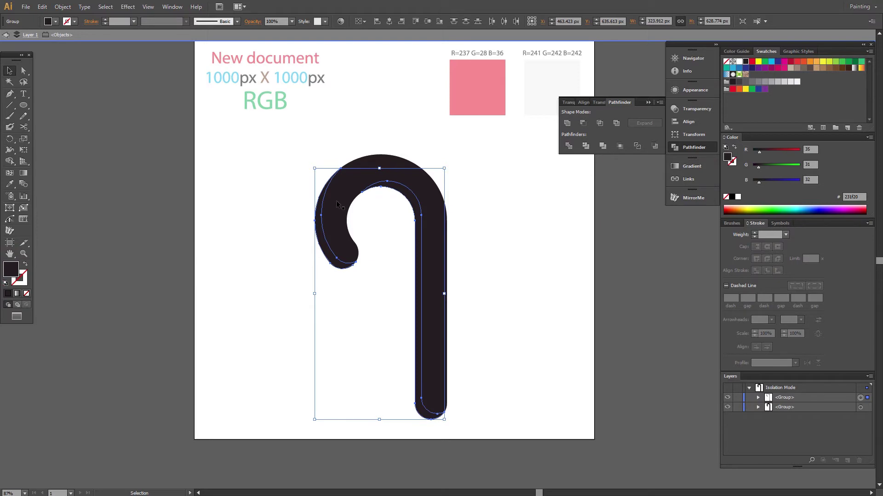
{"action": "left_click", "coordinate": [739, 62]}
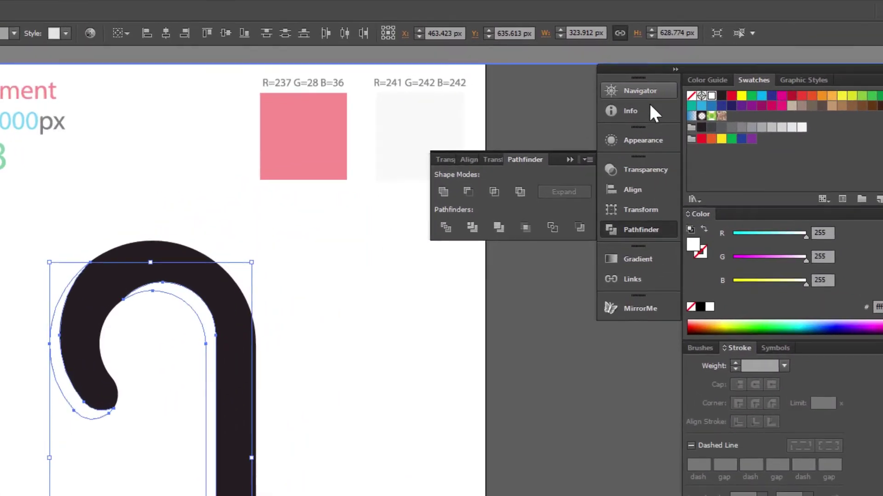
{"action": "left_click", "coordinate": [642, 173]}
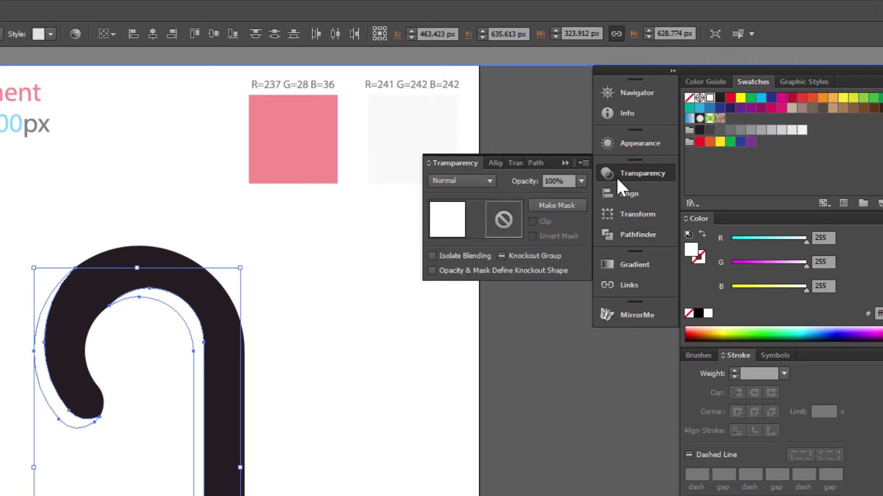
{"action": "left_click", "coordinate": [581, 181]}
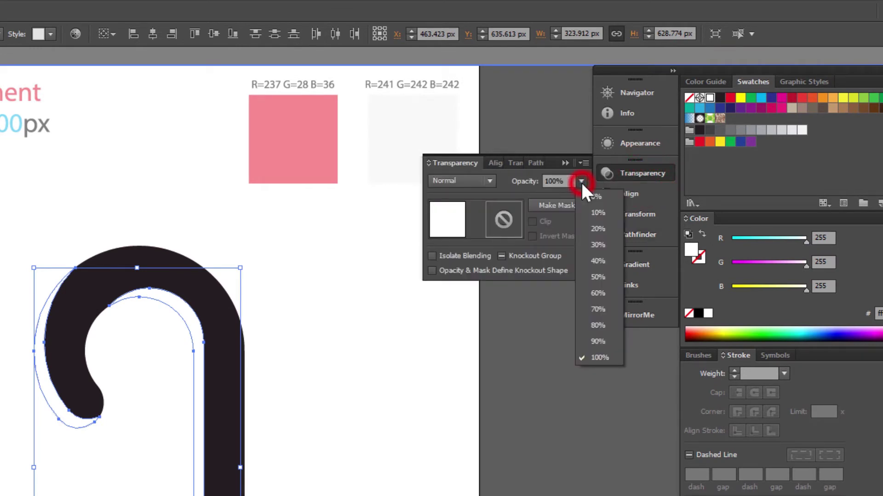
{"action": "left_click", "coordinate": [603, 244]}
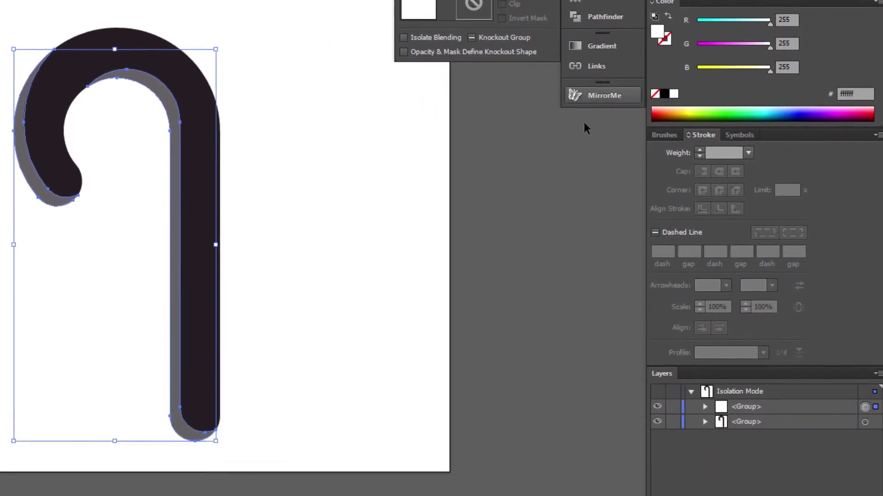
- Duplicate the remaining solid dark cane slightly to the left and subtract the copy with Minus Front, keeping a strip along the right edge
{"action": "left_click", "coordinate": [862, 408]}
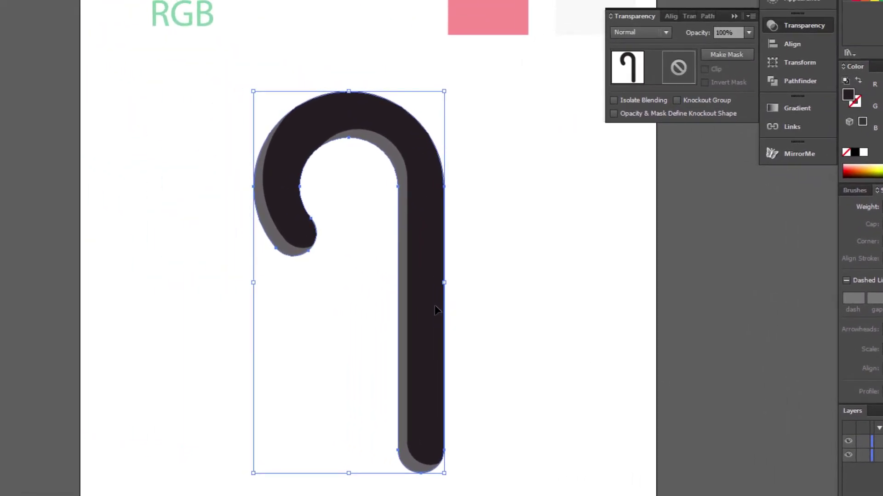
{"action": "left_click_drag", "start_coordinate": [428, 303], "coordinate": [412, 305]}
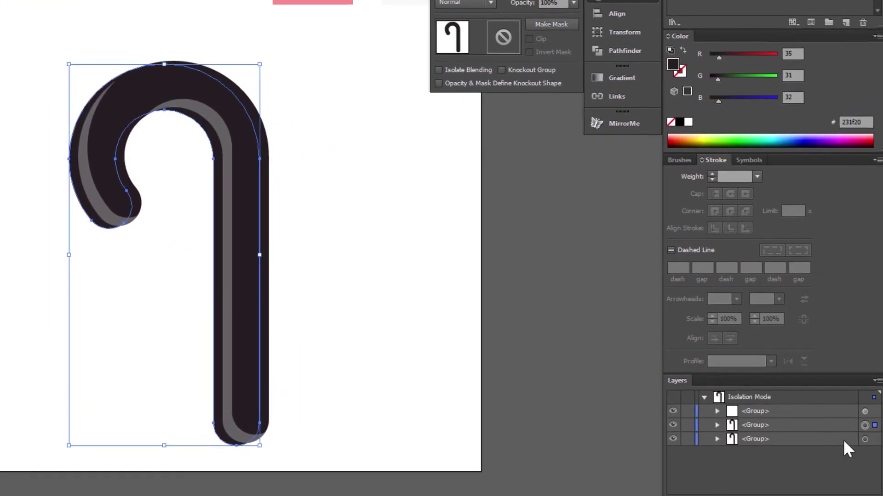
{"action": "left_click", "coordinate": [865, 440], "text": "shift"}
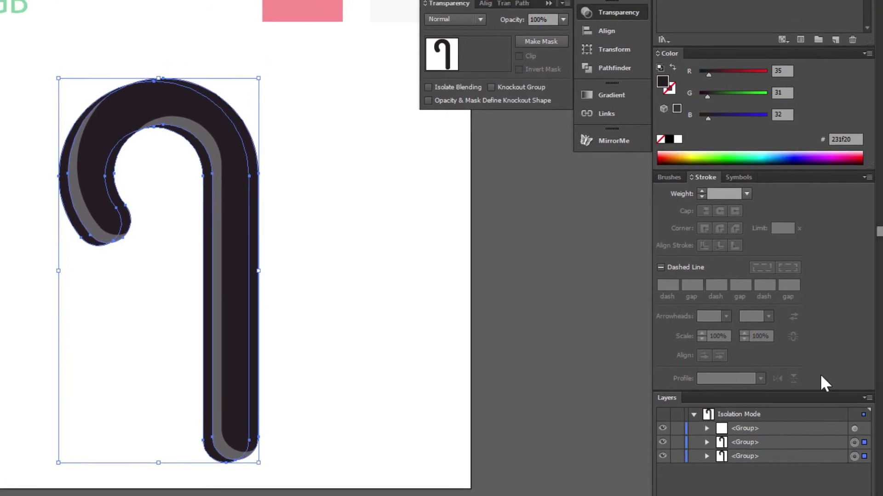
{"action": "left_click", "coordinate": [613, 74]}
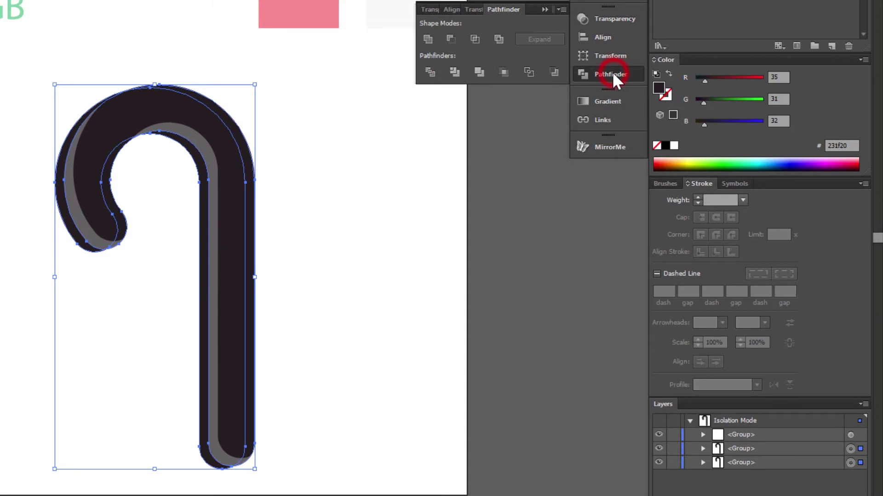
{"action": "left_click", "coordinate": [451, 39]}
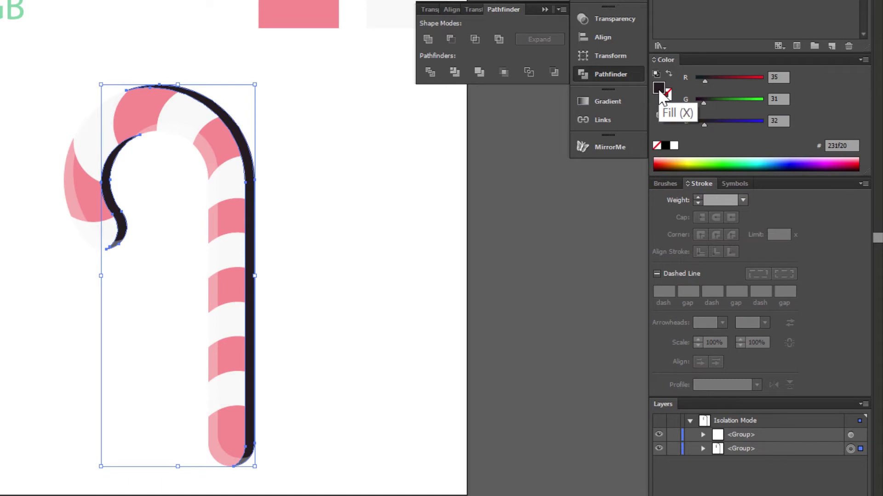
- Set the dark right-edge shadow strip's opacity to 20% and leave isolation mode
{"action": "left_click", "coordinate": [609, 19]}
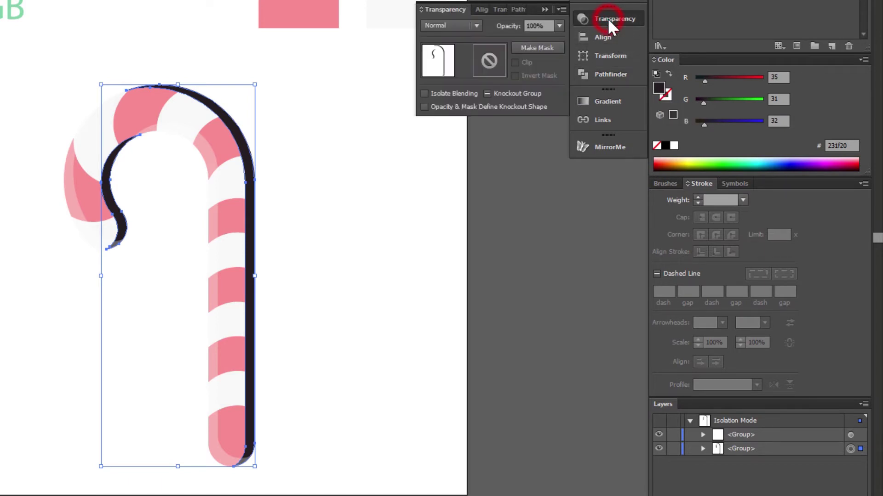
{"action": "left_click", "coordinate": [560, 26]}
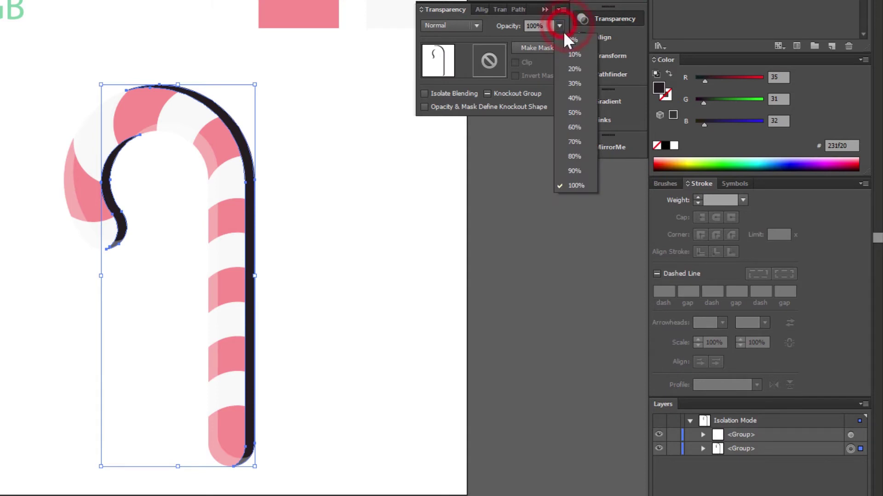
{"action": "left_click", "coordinate": [583, 70]}
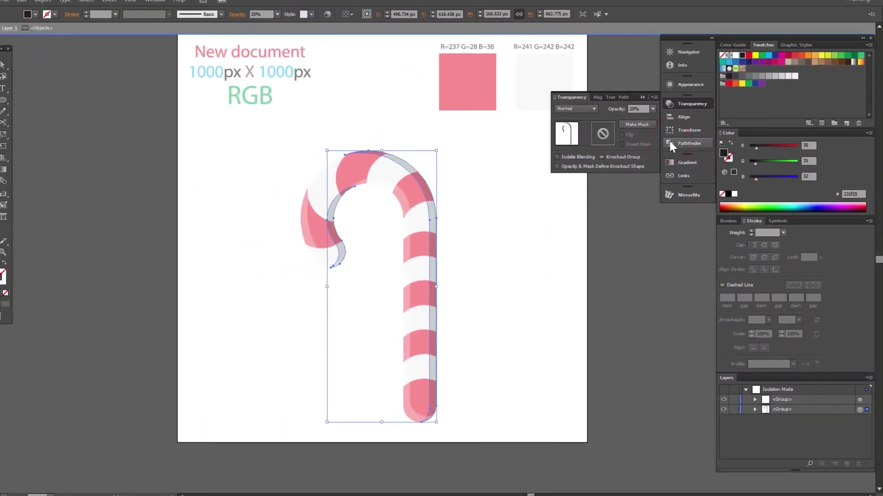
{"action": "key", "text": "Escape"}
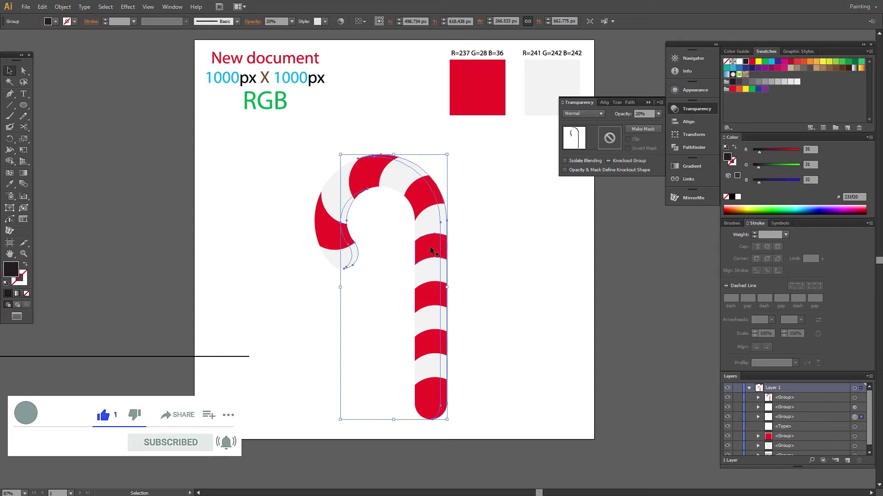
- Send the dark shadow strip and the striped cane group to the back, leaving the stripes beneath the highlight and shadow strips
{"action": "key", "text": "ctrl+shift+bracketleft"}
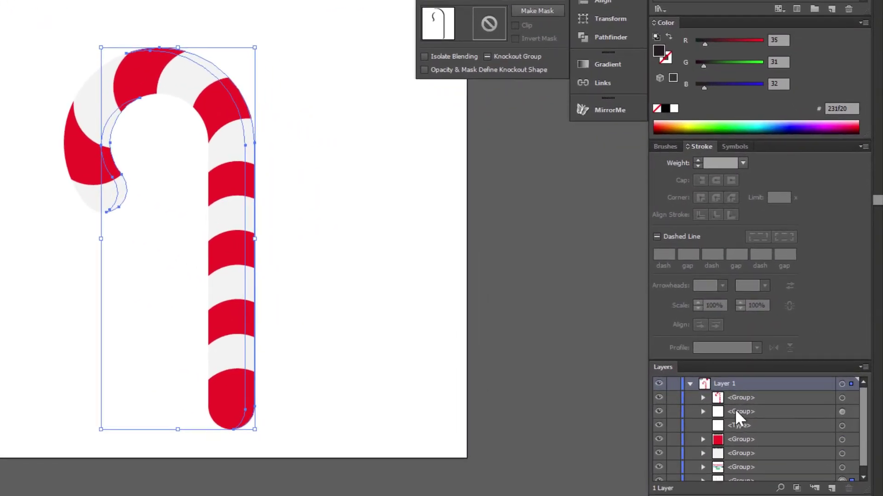
{"action": "left_click", "coordinate": [843, 397]}
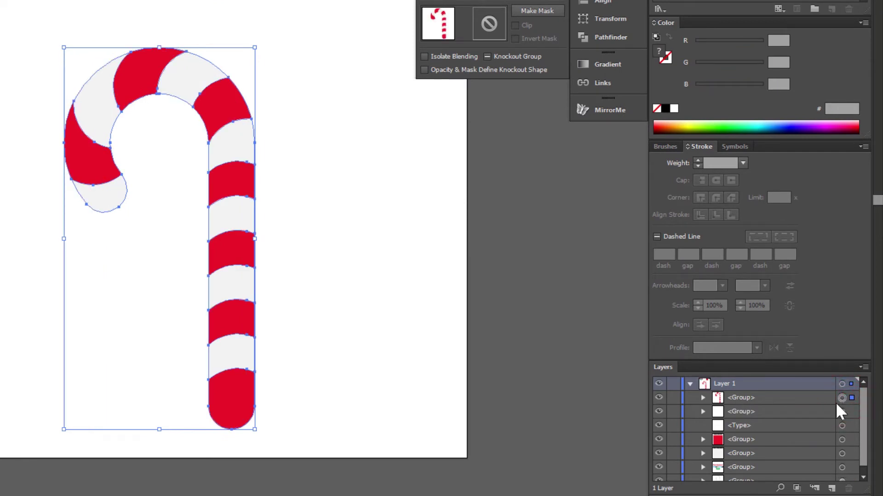
{"action": "right_click", "coordinate": [241, 183]}
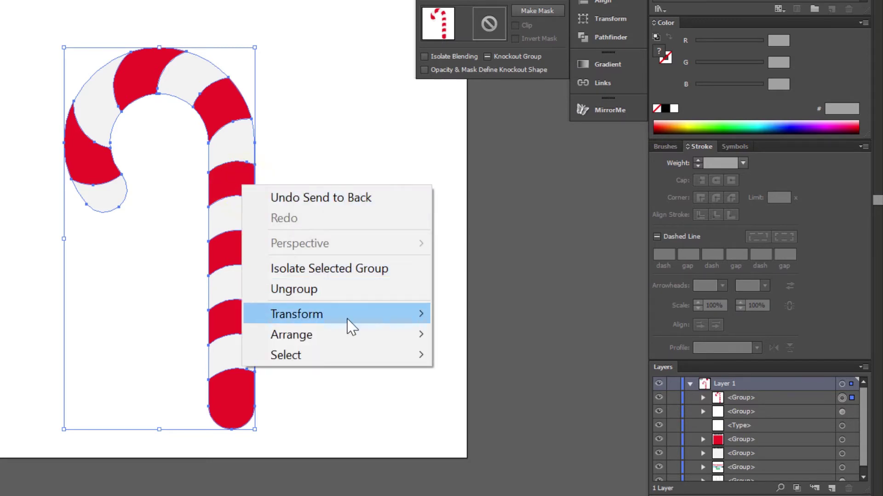
{"action": "mouse_move", "coordinate": [345, 337]}
{"action": "left_click", "coordinate": [528, 397]}
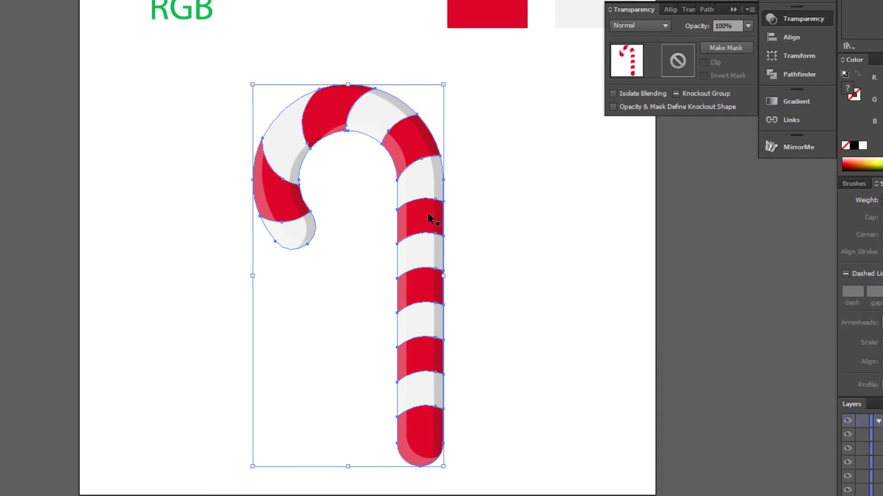
- Group the striped cane with its highlight and shadow strips, and rotate the group clockwise to a diagonal tilt on the artboard
{"action": "left_click_drag", "start_coordinate": [177, 82], "coordinate": [536, 469]}
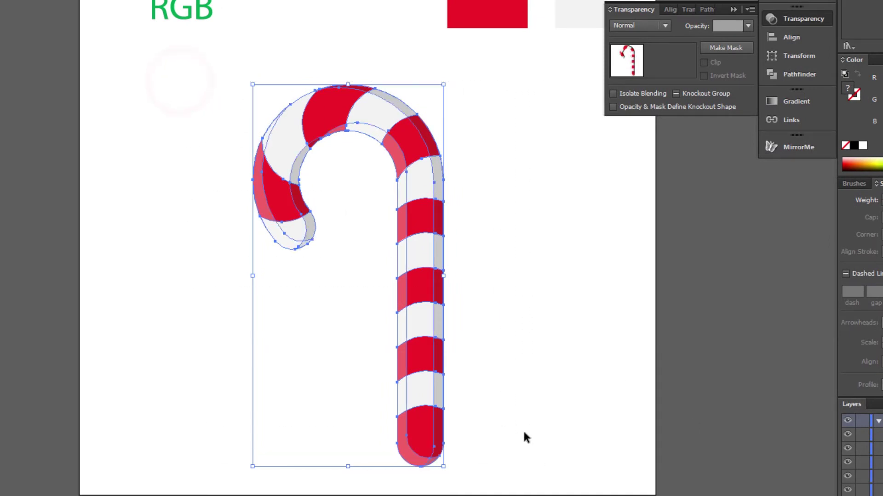
{"action": "right_click", "coordinate": [432, 208]}
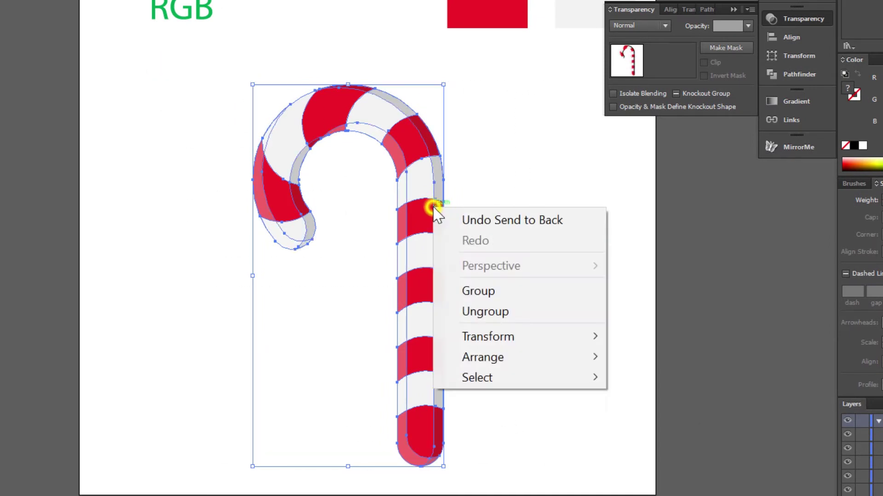
{"action": "left_click", "coordinate": [483, 293]}
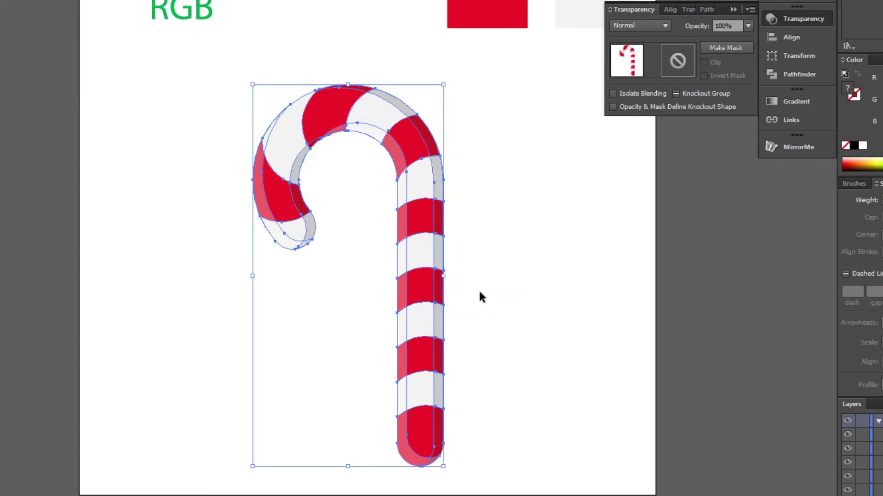
{"action": "left_click_drag", "start_coordinate": [447, 83], "coordinate": [549, 178]}
{"action": "left_click_drag", "start_coordinate": [475, 207], "coordinate": [470, 181]}
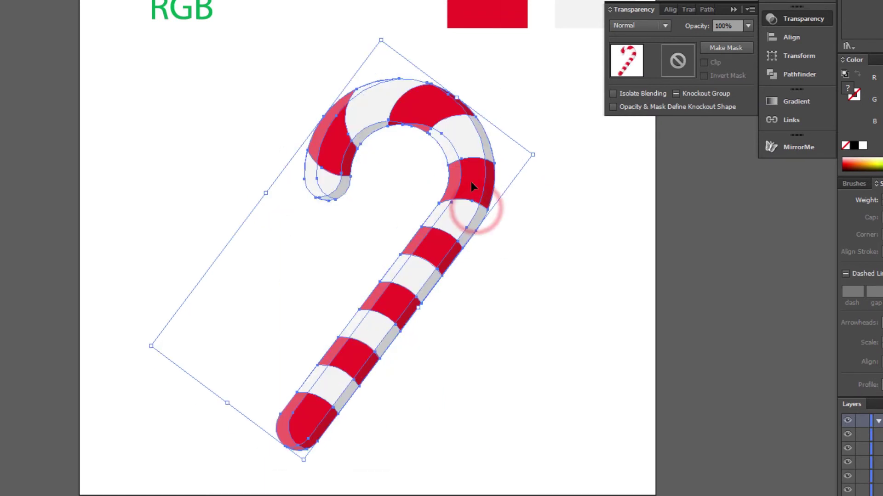
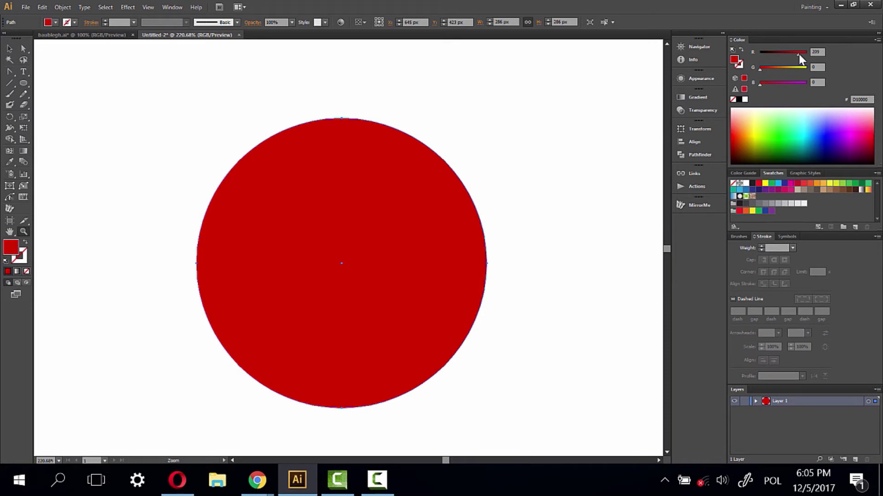
- Set the red circle's R value to 222 and add a gradient mesh point in its upper-left area
{"action": "left_click_drag", "start_coordinate": [799, 53], "coordinate": [800, 54]}
{"action": "left_click", "coordinate": [10, 151]}
{"action": "left_click", "coordinate": [269, 204]}
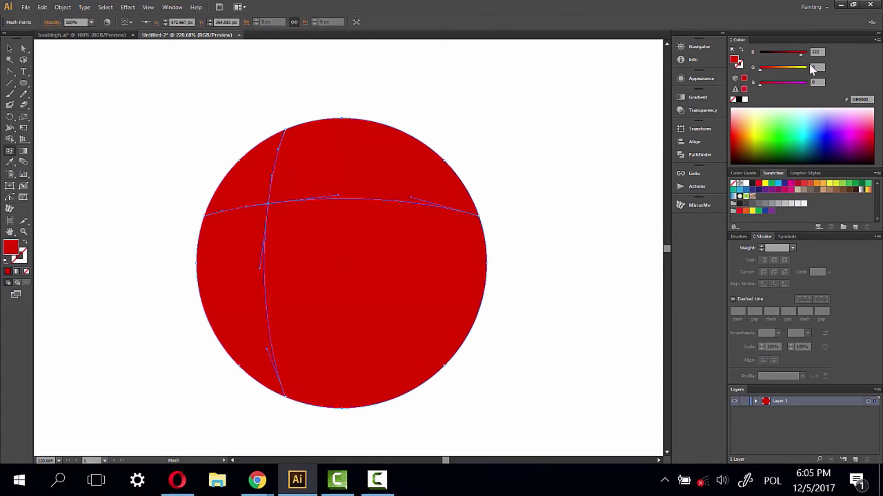
- Switch the color sliders to HSB and color the upper-left mesh point light orange-red, about H 14, S 66, B 100
{"action": "left_click", "coordinate": [877, 39]}
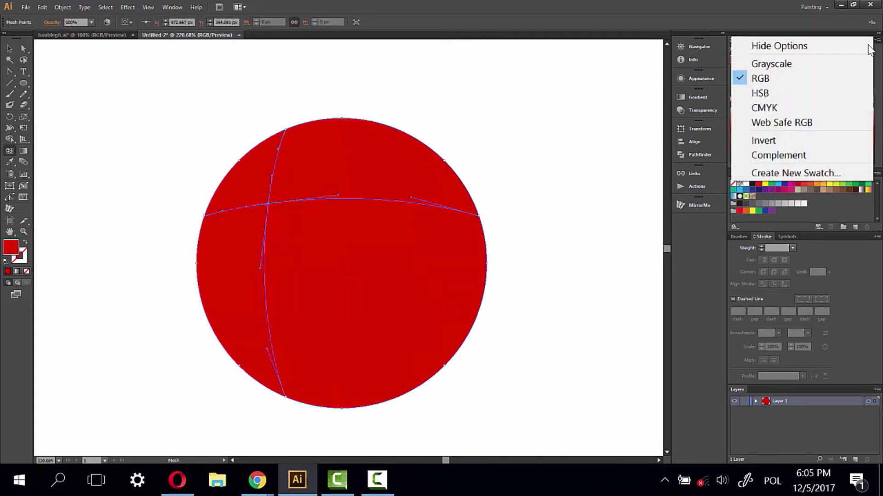
{"action": "left_click", "coordinate": [759, 94]}
{"action": "left_click", "coordinate": [794, 68]}
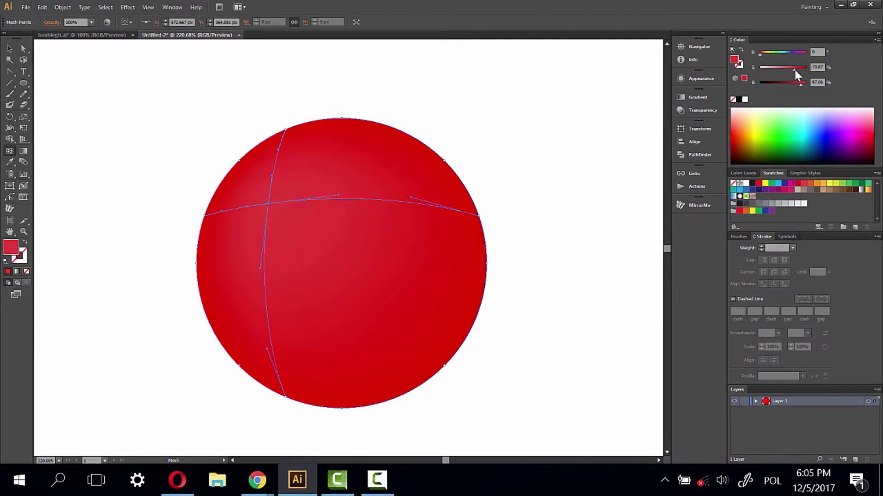
{"action": "left_click_drag", "start_coordinate": [799, 84], "coordinate": [813, 85]}
{"action": "left_click", "coordinate": [788, 68]}
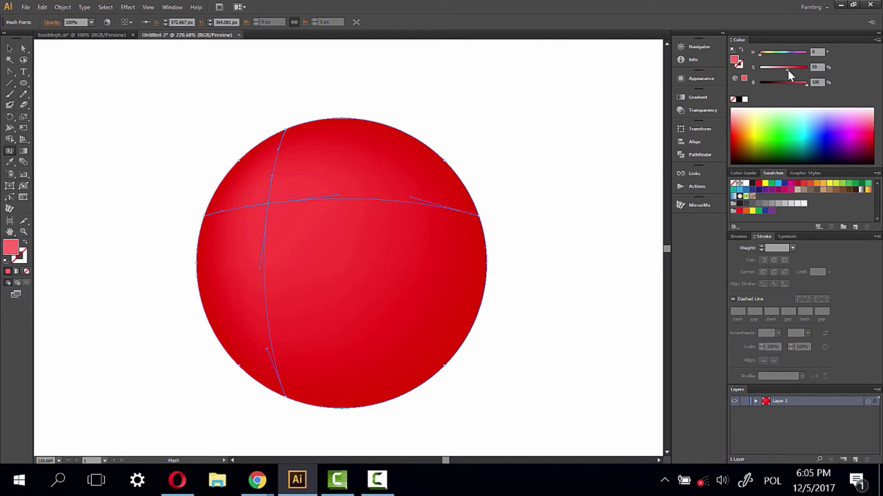
{"action": "left_click_drag", "start_coordinate": [790, 69], "coordinate": [765, 55]}
{"action": "left_click", "coordinate": [764, 55]}
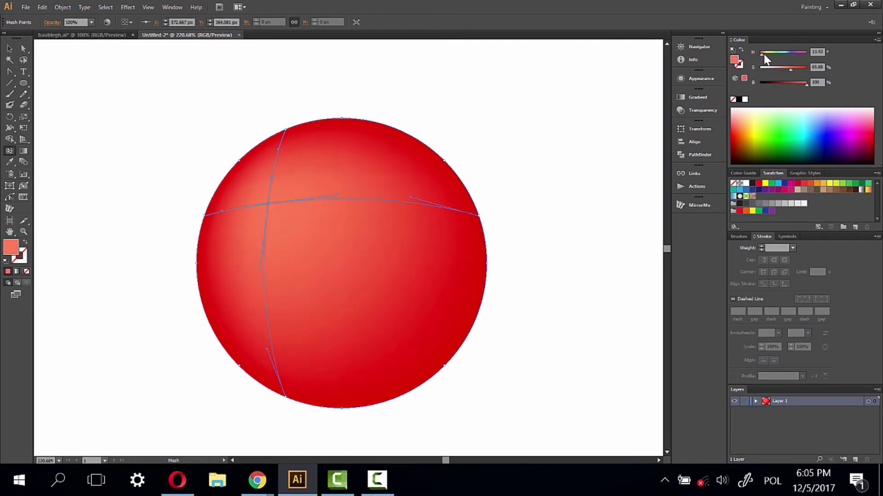
- Add a mesh point in the circle's lower-right area and color it dark red, H 0, S 100, B about 76
{"action": "left_click", "coordinate": [409, 341]}
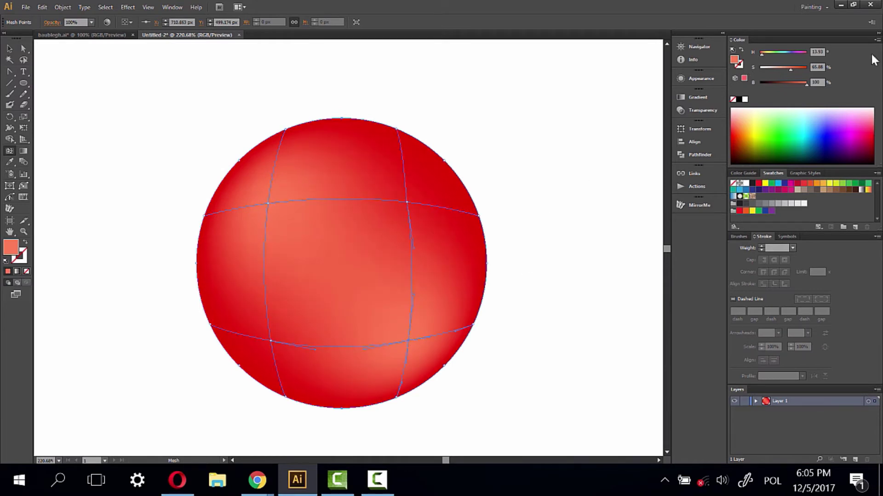
{"action": "mouse_move", "coordinate": [795, 69]}
{"action": "left_mouse_down"}
{"action": "mouse_move", "coordinate": [816, 68]}
{"action": "mouse_move", "coordinate": [798, 82]}
{"action": "left_mouse_up"}
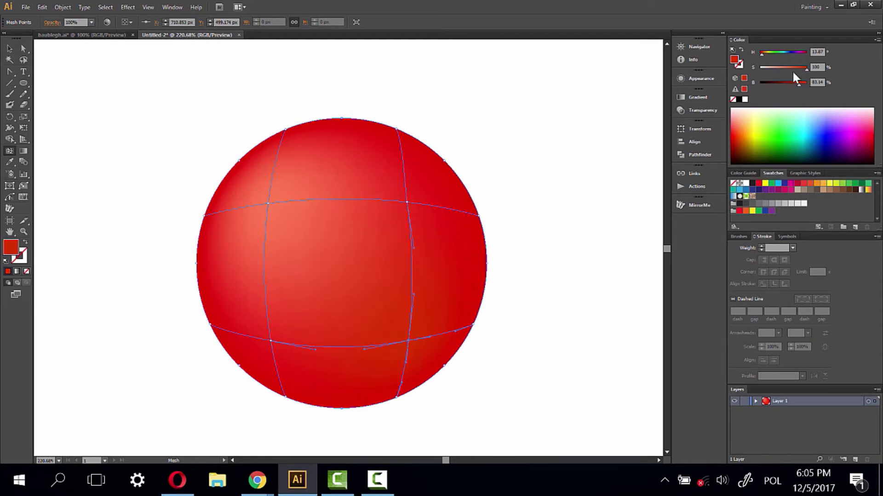
{"action": "left_click_drag", "start_coordinate": [768, 55], "coordinate": [766, 54]}
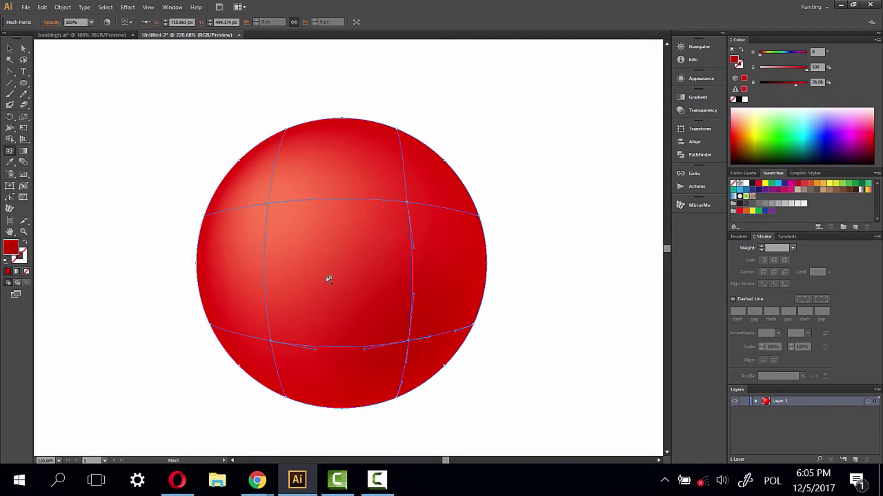
{"action": "left_click", "coordinate": [10, 49]}
{"action": "key", "text": "ctrl+shift+a"}
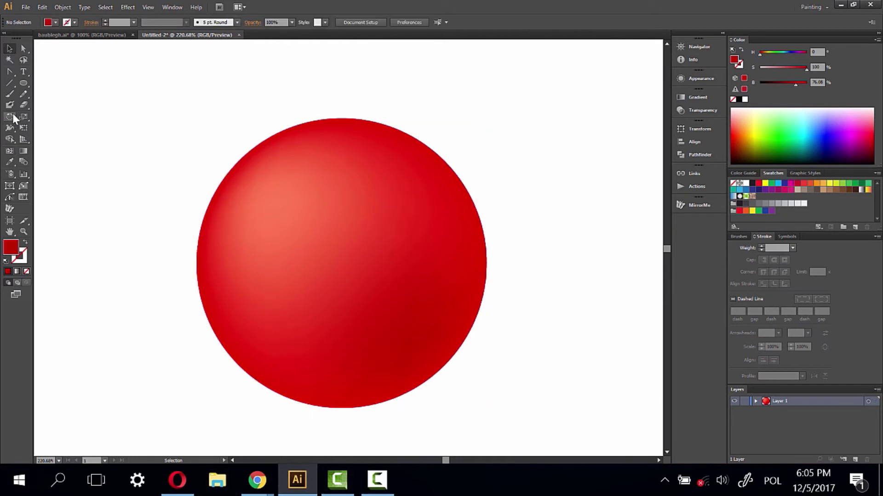
- Draw an ellipse about 116 × 65 px beside the red ball and bend it into a crescent by raising its bottom and top anchor points
{"action": "left_click", "coordinate": [22, 84]}
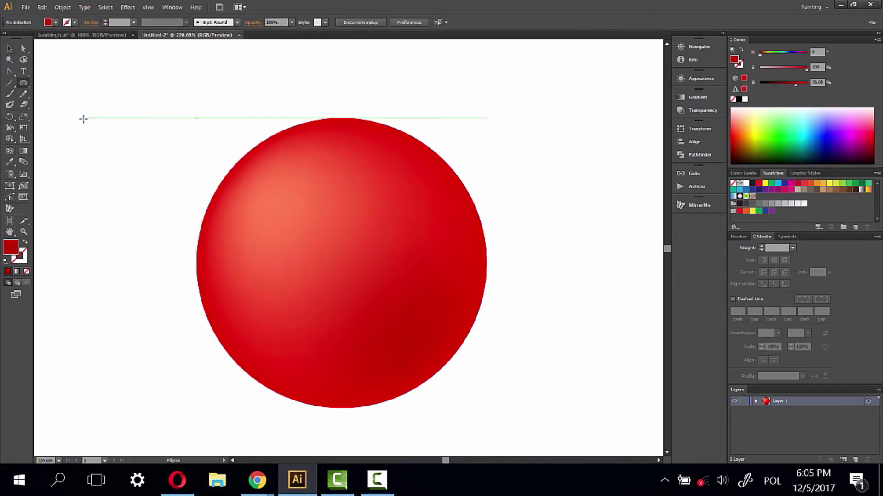
{"action": "left_click_drag", "start_coordinate": [83, 118], "coordinate": [201, 184]}
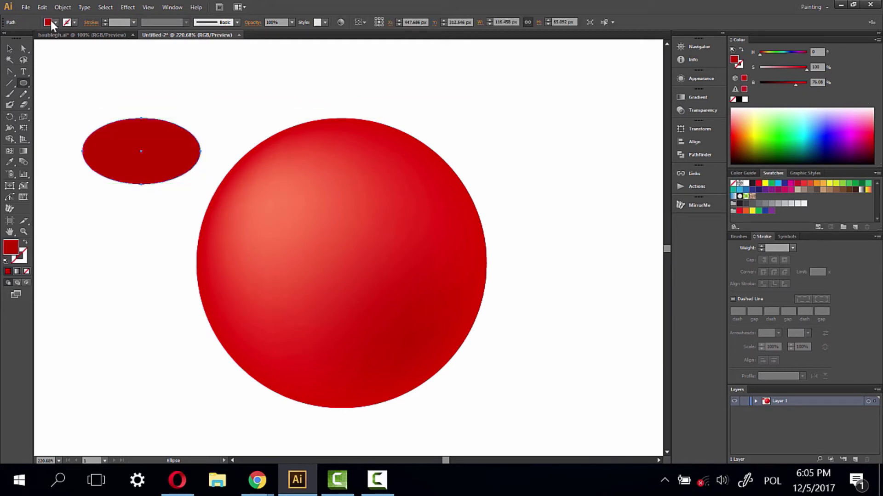
{"action": "left_click", "coordinate": [23, 48]}
{"action": "left_click", "coordinate": [23, 48]}
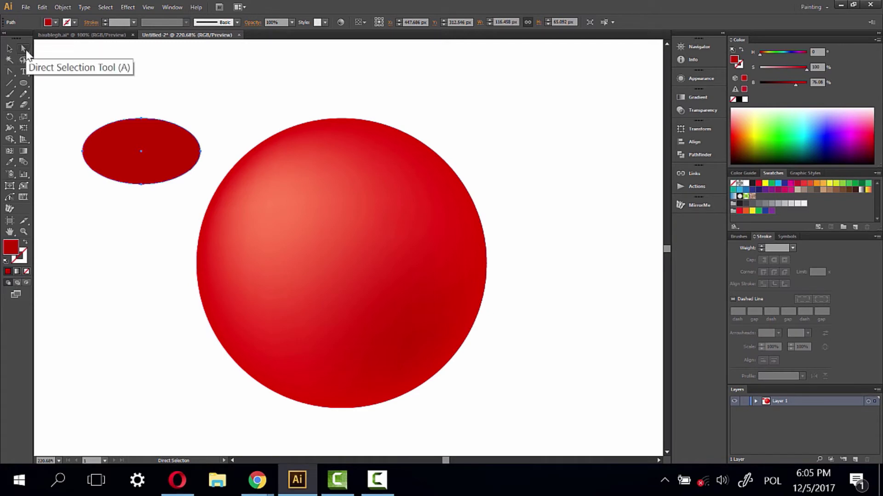
{"action": "left_click_drag", "start_coordinate": [140, 183], "coordinate": [141, 102]}
{"action": "left_click", "coordinate": [140, 184]}
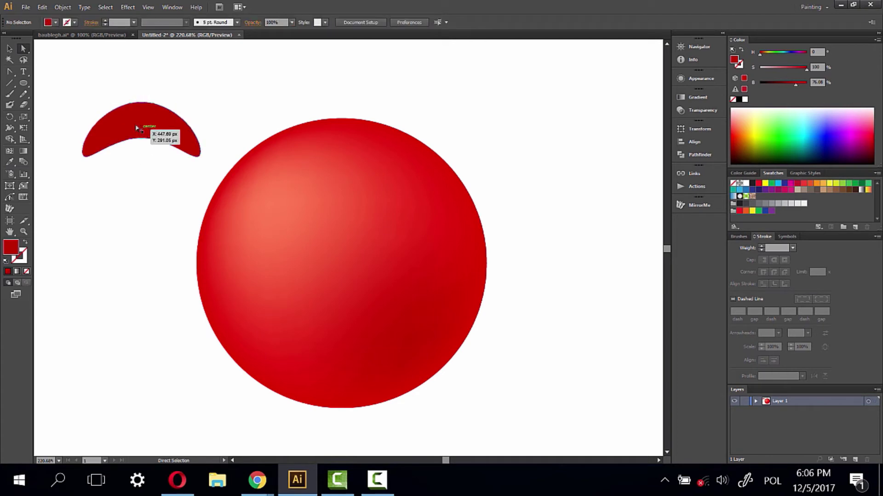
- Place the crescent on the ball's upper-left area, rotated about 45° counterclockwise and enlarged to about 121 × 116 px
{"action": "left_click", "coordinate": [140, 130]}
{"action": "left_click", "coordinate": [10, 49]}
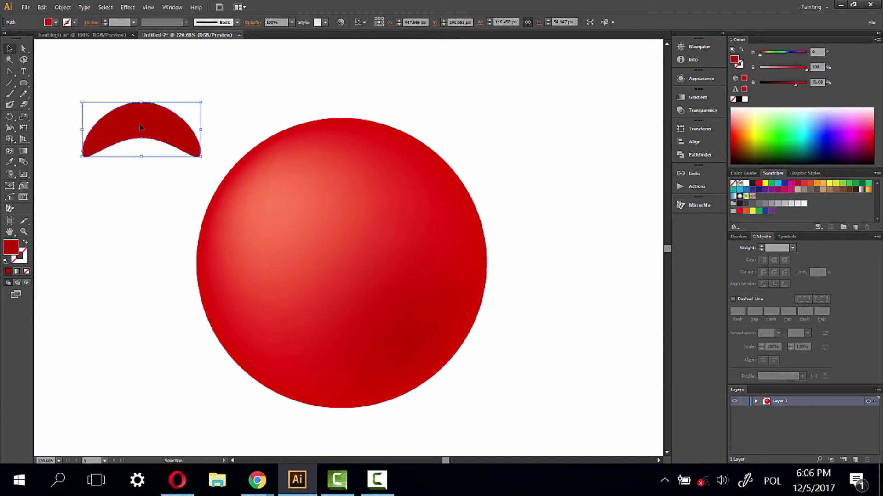
{"action": "left_click_drag", "start_coordinate": [162, 130], "coordinate": [340, 208]}
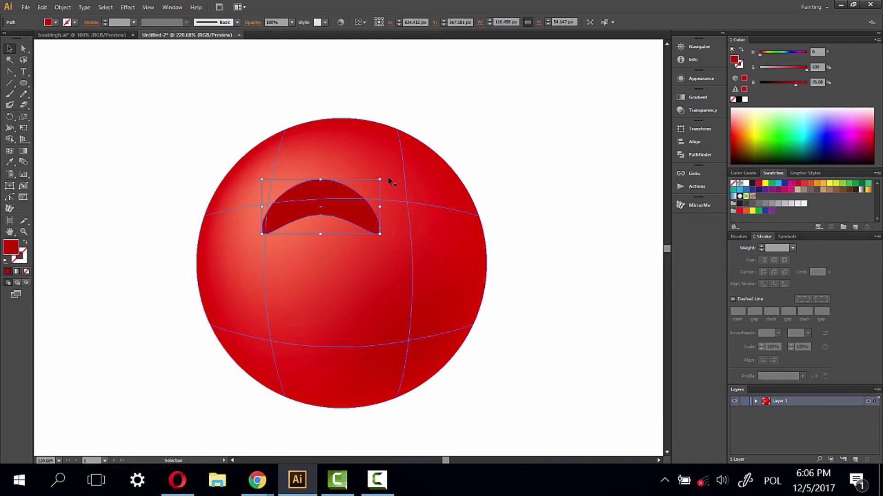
{"action": "left_click_drag", "start_coordinate": [381, 173], "coordinate": [346, 140]}
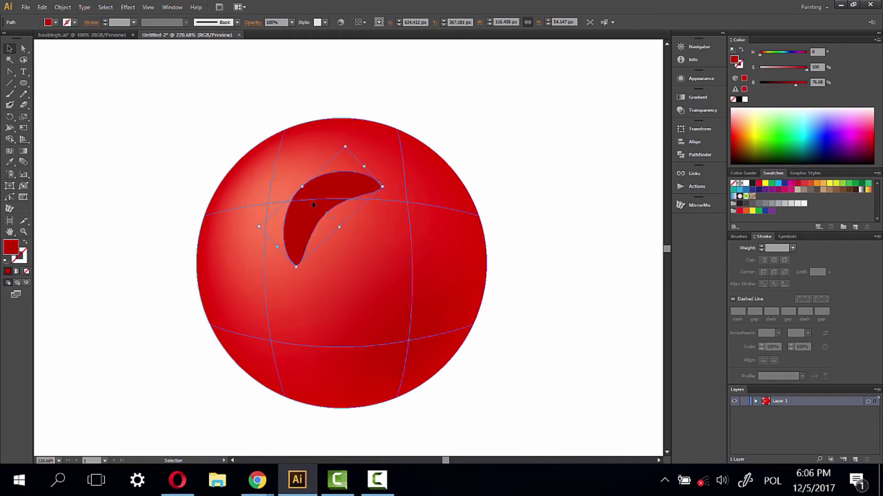
{"action": "left_click_drag", "start_coordinate": [296, 267], "coordinate": [284, 297]}
{"action": "left_click_drag", "start_coordinate": [281, 206], "coordinate": [264, 197]}
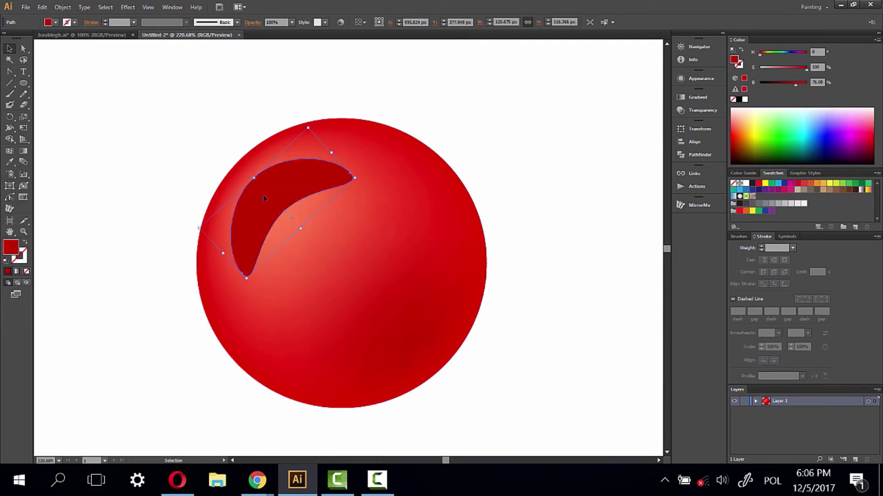
- Fill the crescent with black and add a white gradient mesh point at its center
{"action": "left_click", "coordinate": [739, 99]}
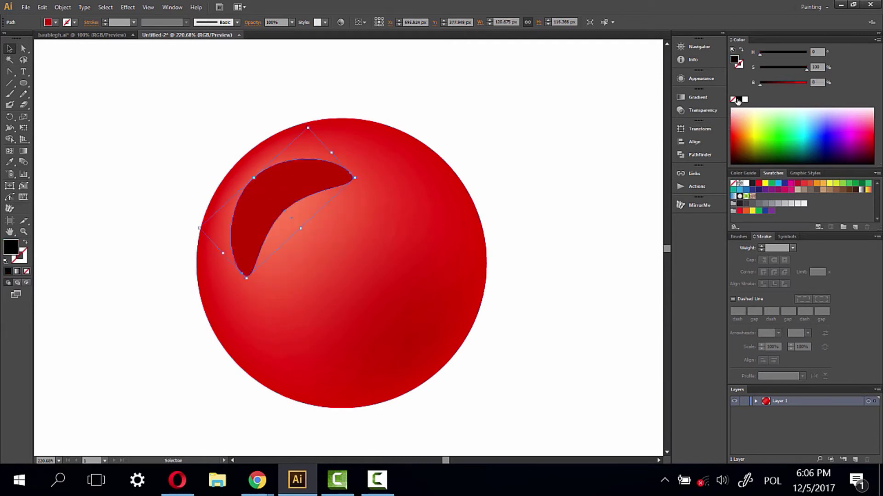
{"action": "left_click", "coordinate": [8, 154]}
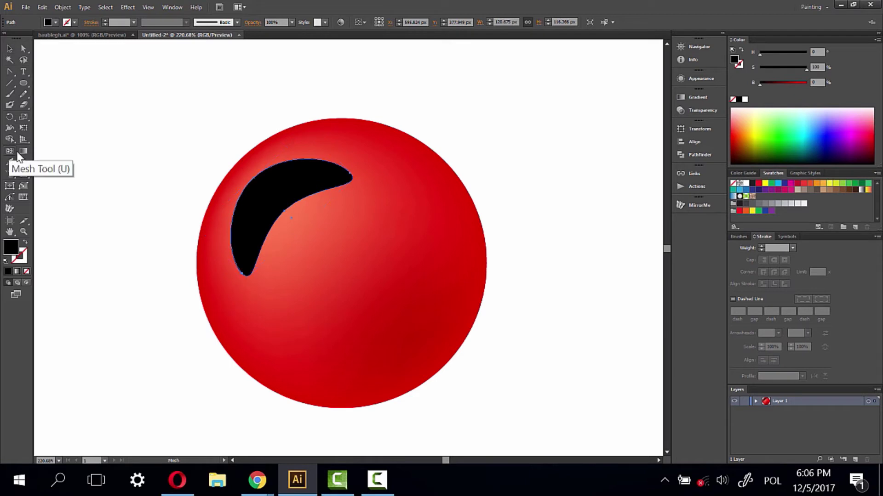
{"action": "left_click", "coordinate": [268, 190]}
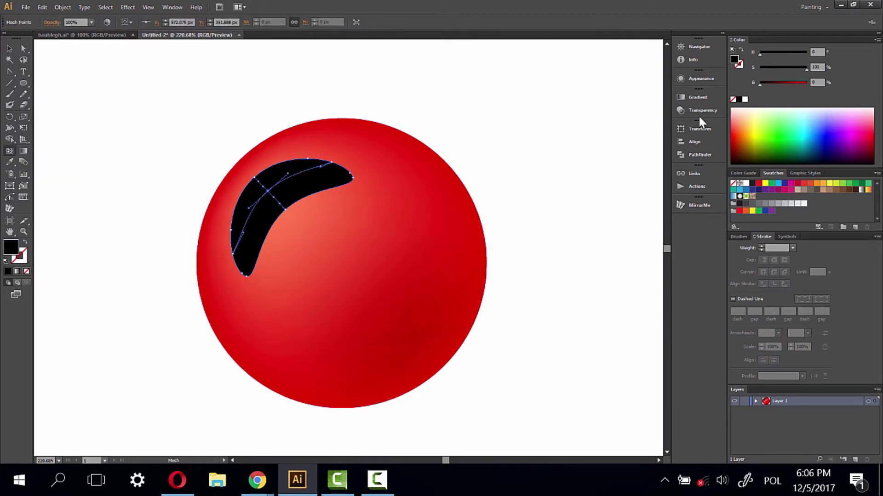
{"action": "left_click", "coordinate": [745, 99]}
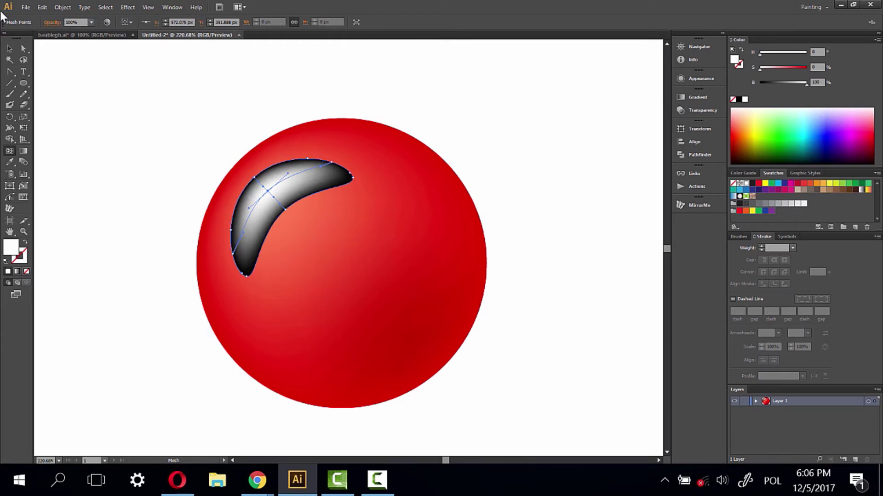
{"action": "left_click", "coordinate": [8, 50]}
{"action": "left_click", "coordinate": [91, 132]}
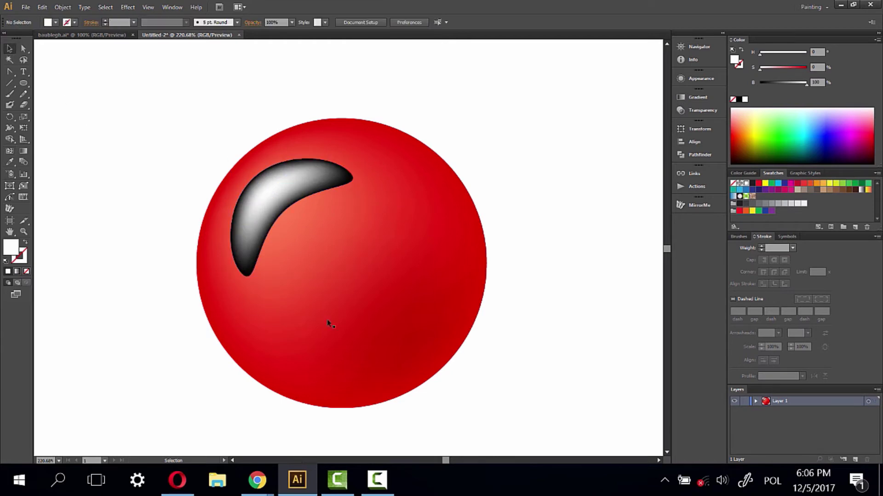
- Set the crescent's blending mode to Screen and move the highlight slightly toward the ball's upper-left edge
{"action": "left_click", "coordinate": [285, 181]}
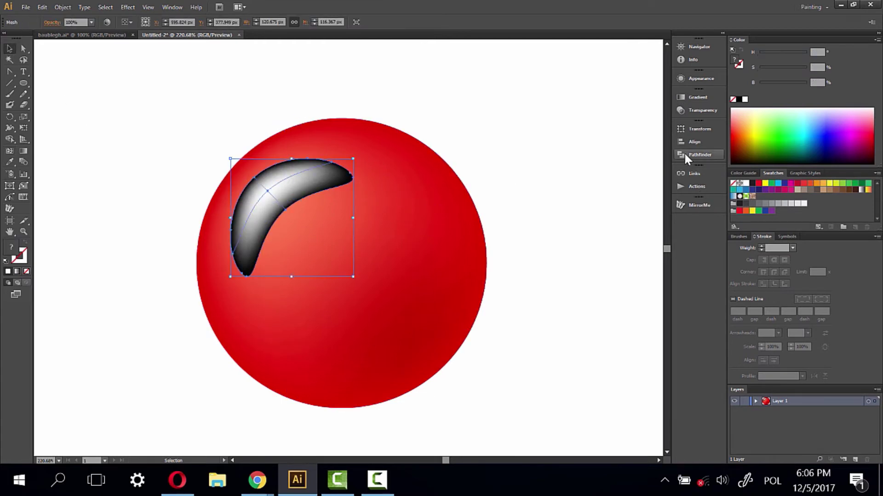
{"action": "left_click", "coordinate": [707, 114]}
{"action": "left_click", "coordinate": [607, 101]}
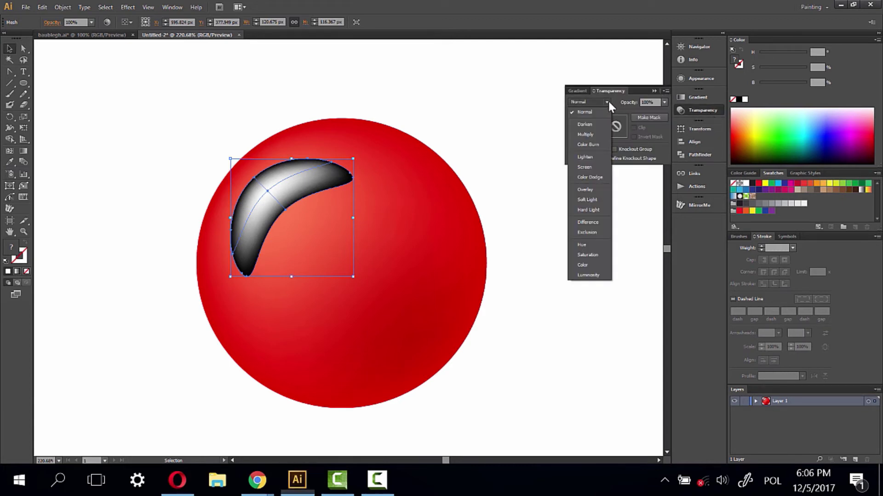
{"action": "left_click", "coordinate": [591, 168]}
{"action": "left_click", "coordinate": [504, 219]}
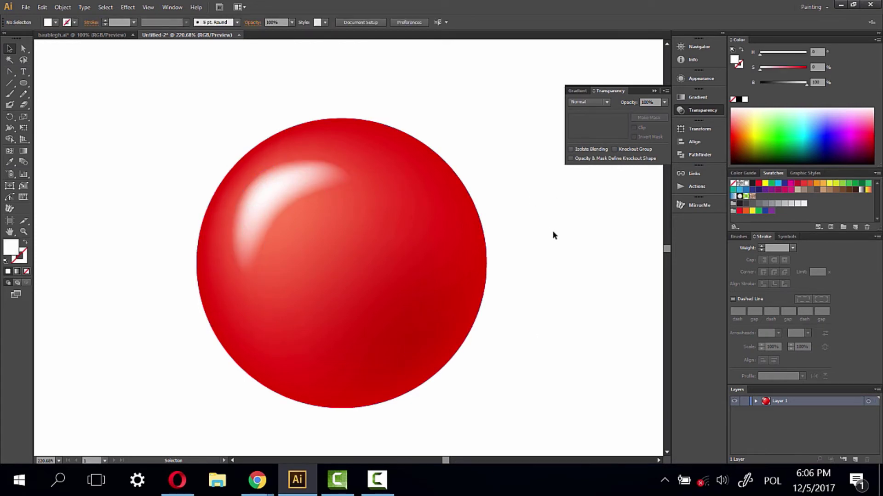
{"action": "left_click_drag", "start_coordinate": [284, 184], "coordinate": [286, 188]}
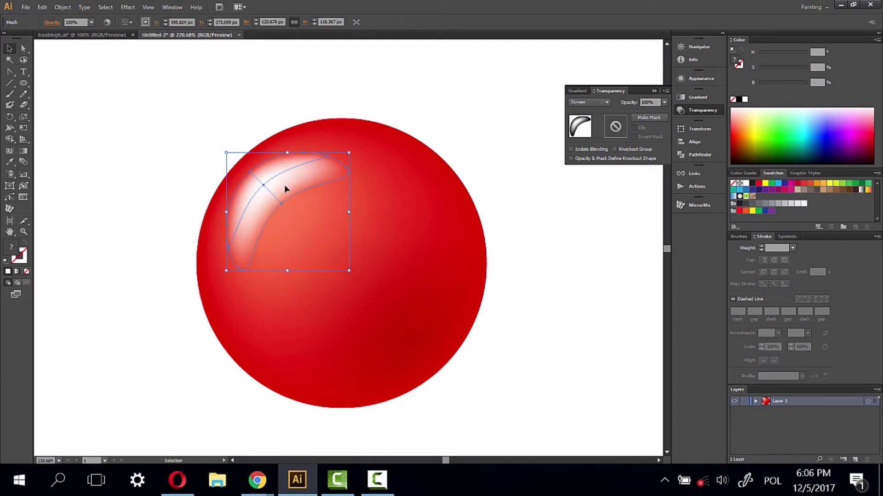
- Draw an ellipse about 170 × 34 px beside the ball's upper-left area and fill it with black
{"action": "left_click", "coordinate": [279, 112]}
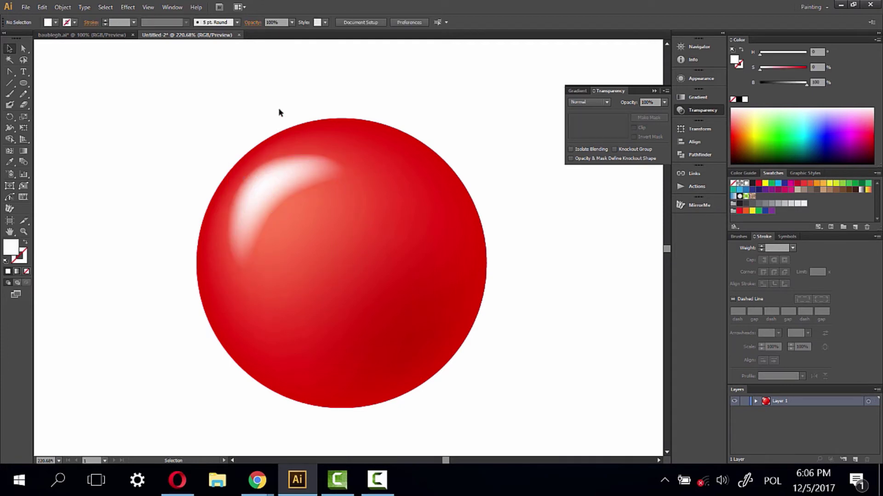
{"action": "left_click", "coordinate": [24, 82]}
{"action": "left_click_drag", "start_coordinate": [70, 118], "coordinate": [242, 153]}
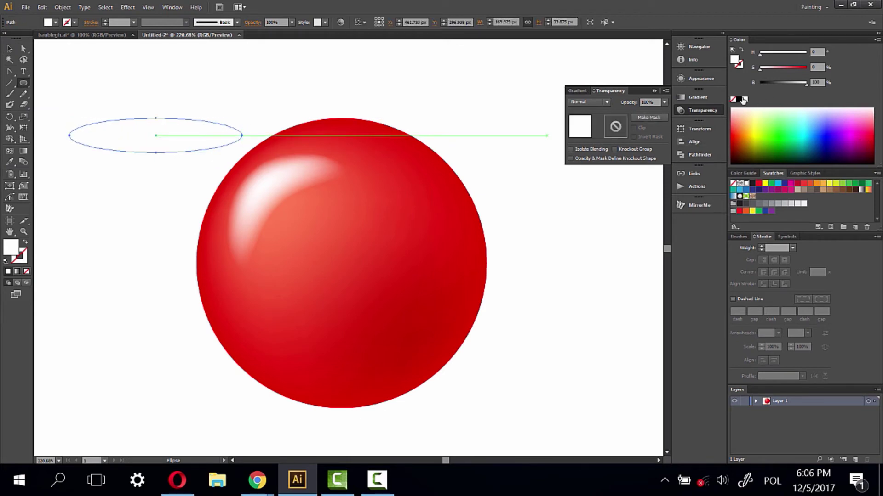
{"action": "left_click", "coordinate": [740, 99]}
- Bend the black ellipse into a thin upward-opening crescent by lowering its bottom and top anchor points
{"action": "left_click", "coordinate": [22, 51]}
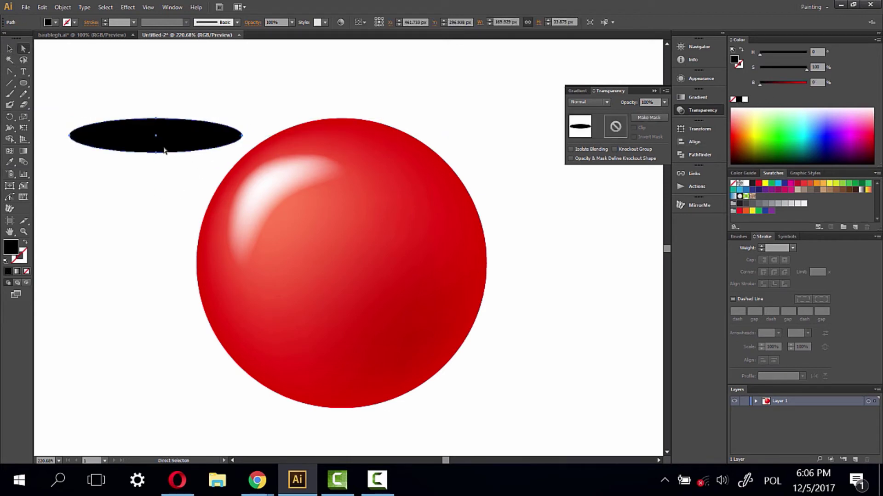
{"action": "left_click_drag", "start_coordinate": [157, 118], "coordinate": [154, 165]}
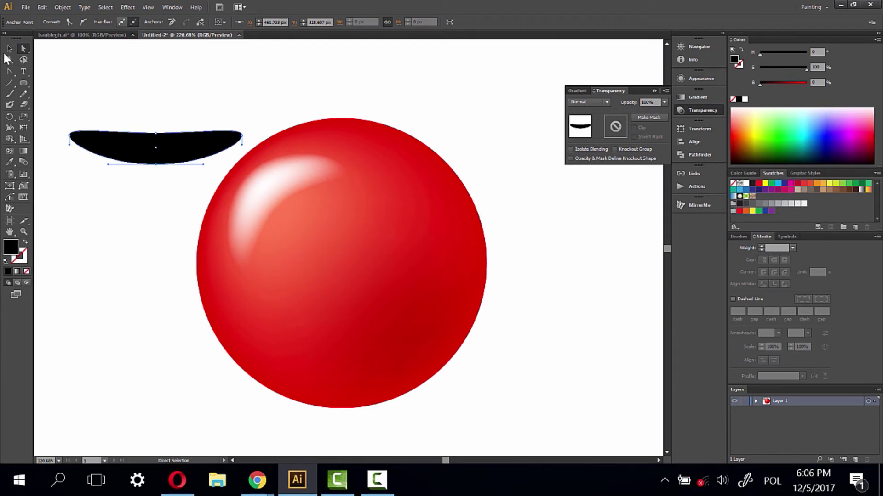
{"action": "left_click_drag", "start_coordinate": [156, 135], "coordinate": [155, 146]}
{"action": "left_click", "coordinate": [158, 103]}
- Rotate the black crescent about 36° counterclockwise and place it along the ball's lower-right edge
{"action": "left_click", "coordinate": [9, 48]}
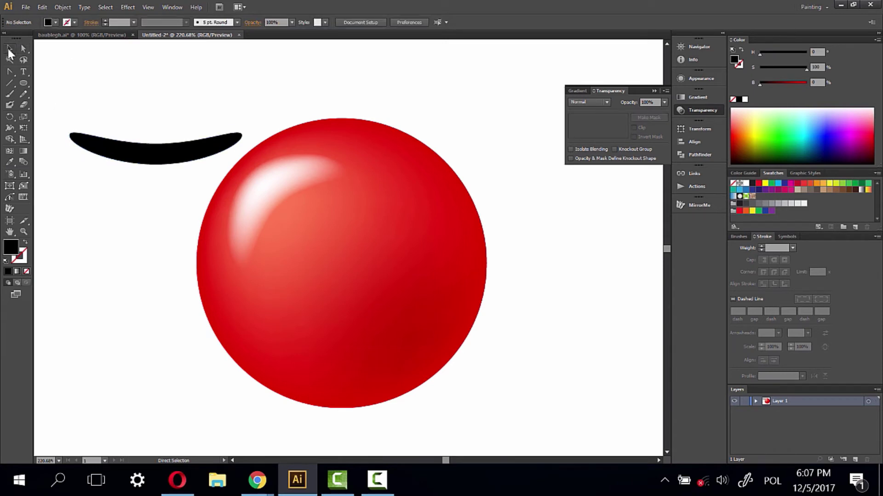
{"action": "left_click", "coordinate": [152, 162]}
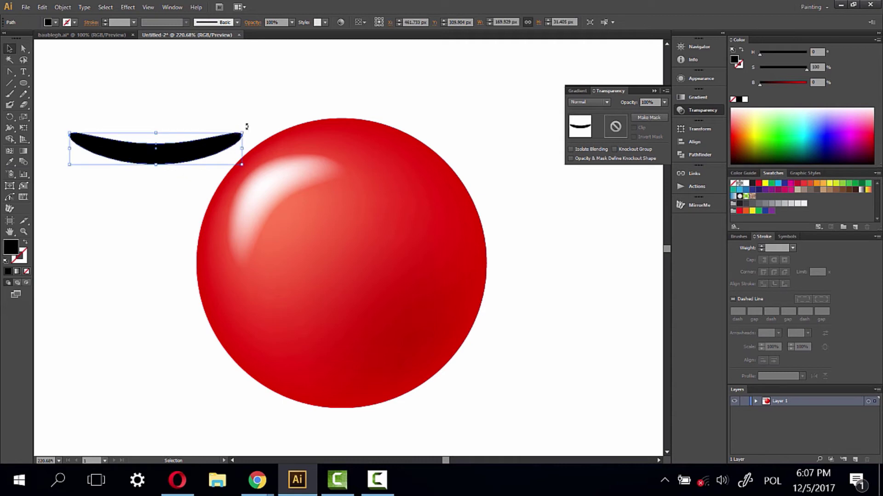
{"action": "left_click_drag", "start_coordinate": [247, 126], "coordinate": [215, 76]}
{"action": "left_click_drag", "start_coordinate": [184, 136], "coordinate": [436, 341]}
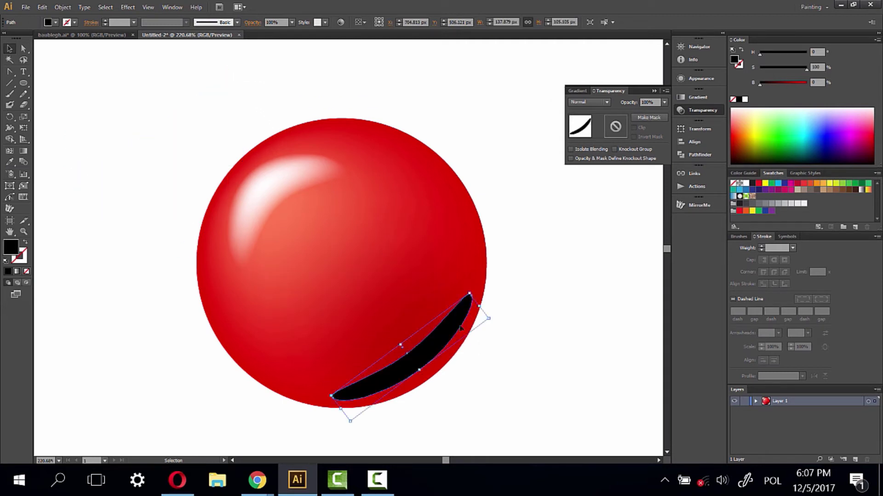
- Fill the lower-right crescent with white and add a black gradient mesh point near its center
{"action": "left_click", "coordinate": [745, 99]}
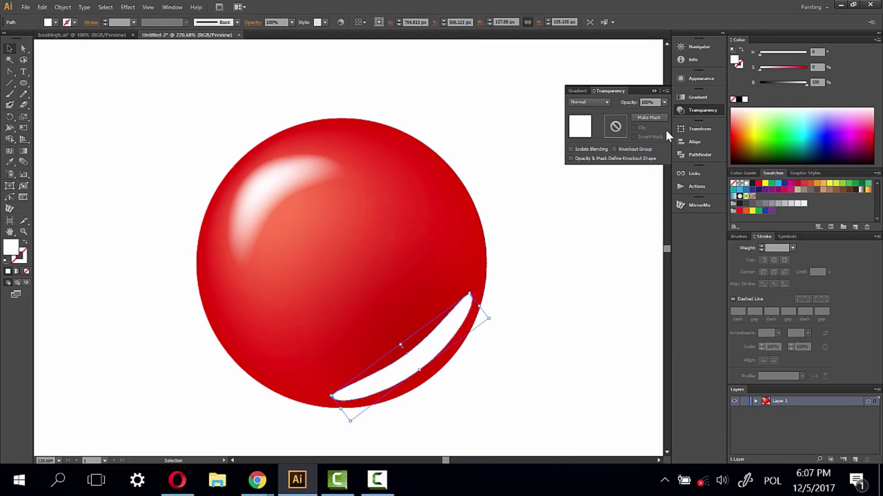
{"action": "left_click", "coordinate": [10, 152]}
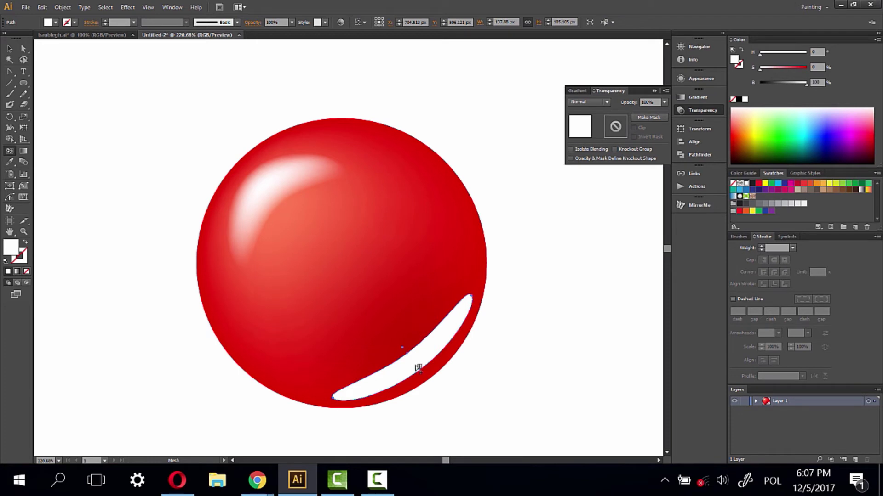
{"action": "left_click", "coordinate": [416, 367]}
{"action": "left_click", "coordinate": [738, 100]}
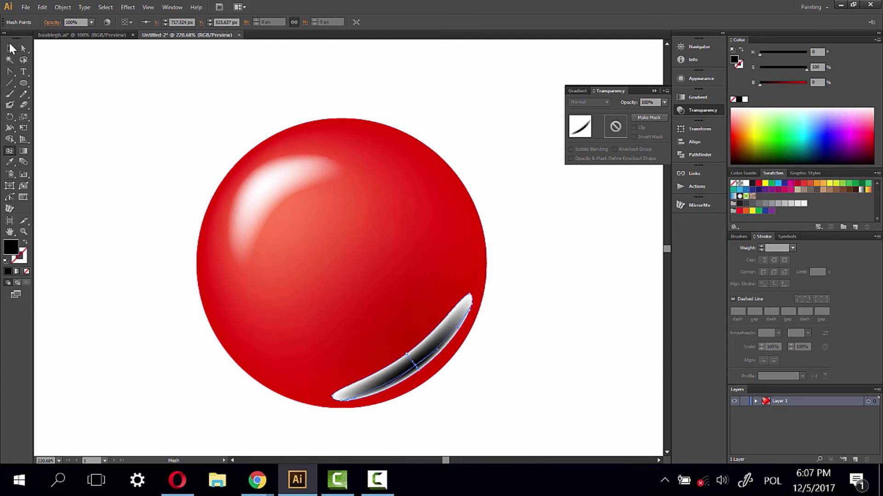
- Set the lower-right mesh crescent's blending mode to Multiply and its opacity to 30%
{"action": "key", "text": "v"}
{"action": "left_click", "coordinate": [420, 364]}
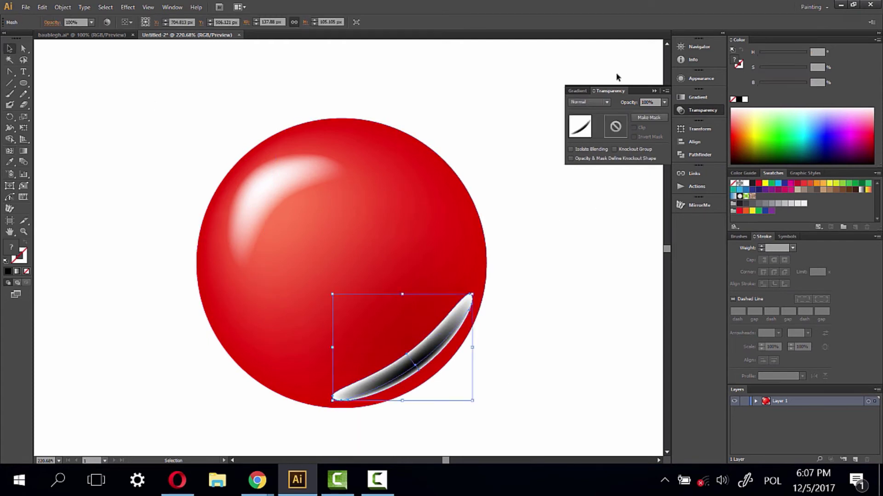
{"action": "left_click", "coordinate": [607, 102]}
{"action": "left_click", "coordinate": [597, 111]}
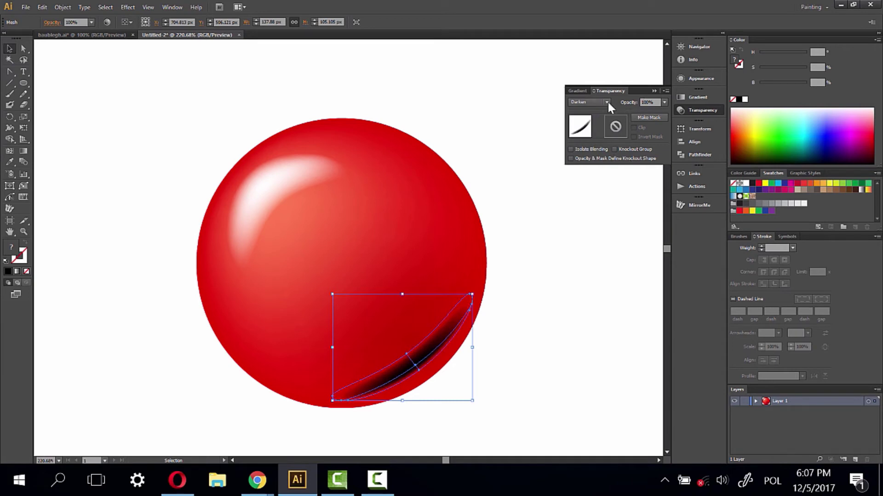
{"action": "left_click", "coordinate": [665, 102]}
{"action": "left_click", "coordinate": [685, 172]}
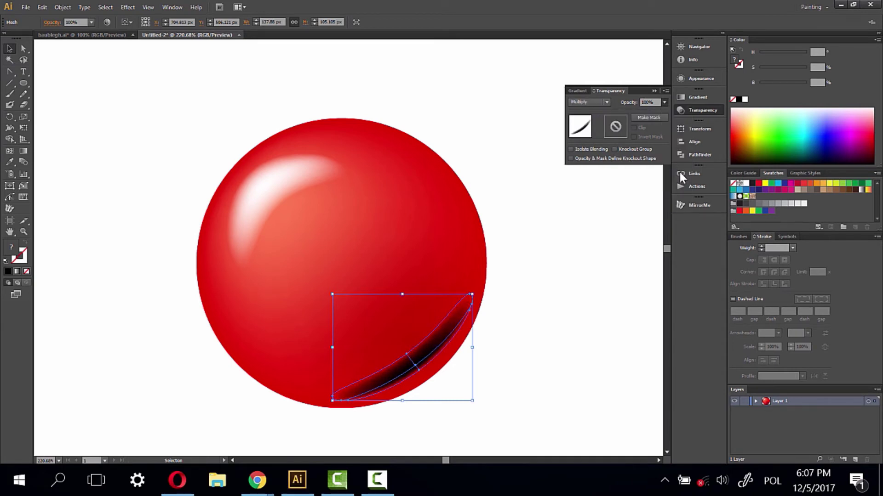
{"action": "left_click", "coordinate": [664, 103]}
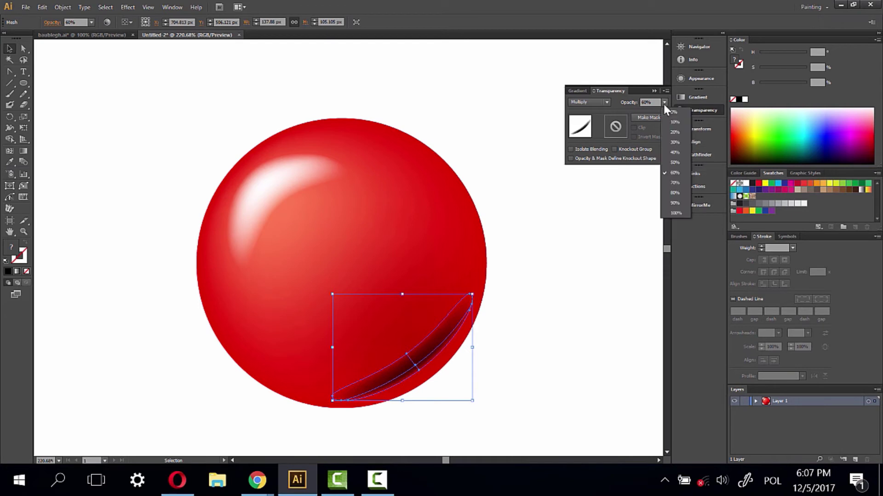
{"action": "left_click", "coordinate": [676, 141]}
{"action": "left_click", "coordinate": [554, 326]}
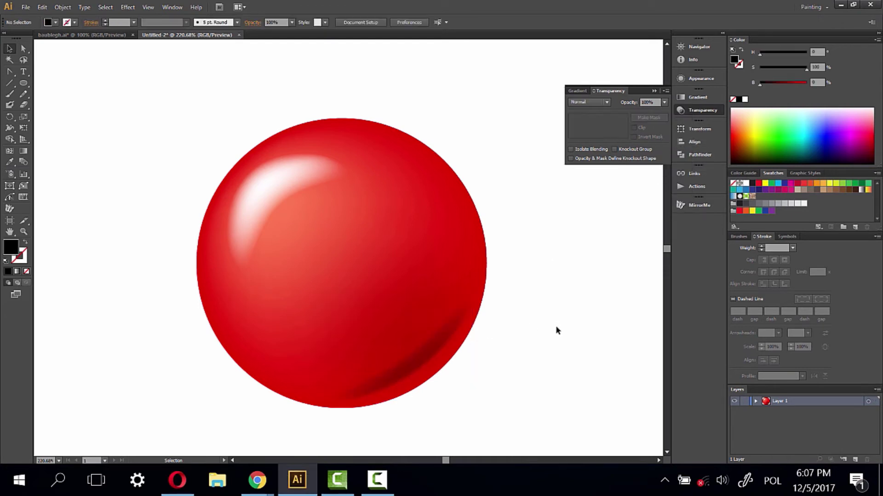
- Try the Hard Light blending mode on the crescent shadow and return it to a darkening mode
{"action": "left_click", "coordinate": [410, 368]}
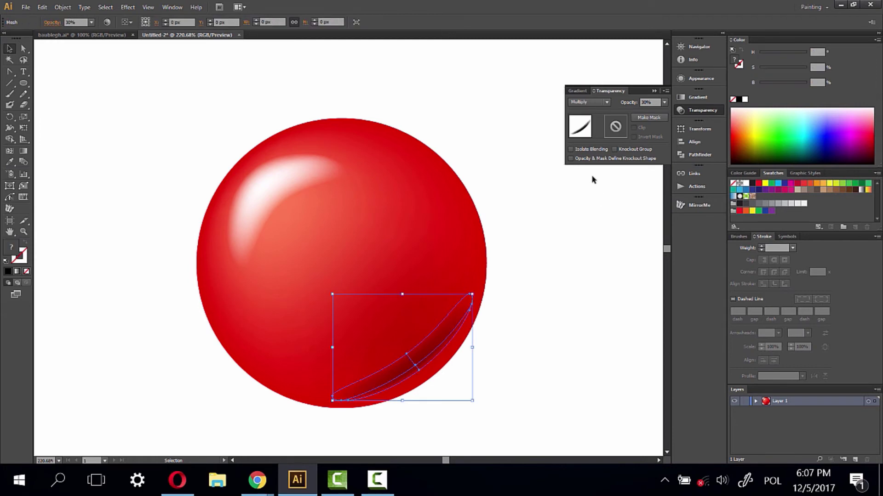
{"action": "left_click", "coordinate": [605, 103]}
{"action": "key", "text": "Escape"}
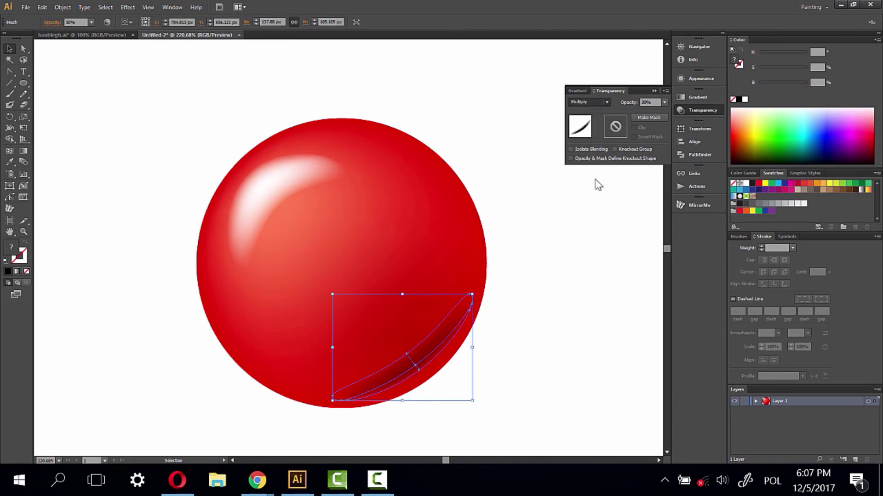
{"action": "scroll", "coordinate": [596, 102], "scroll_direction": "down", "scroll_amount": 2}
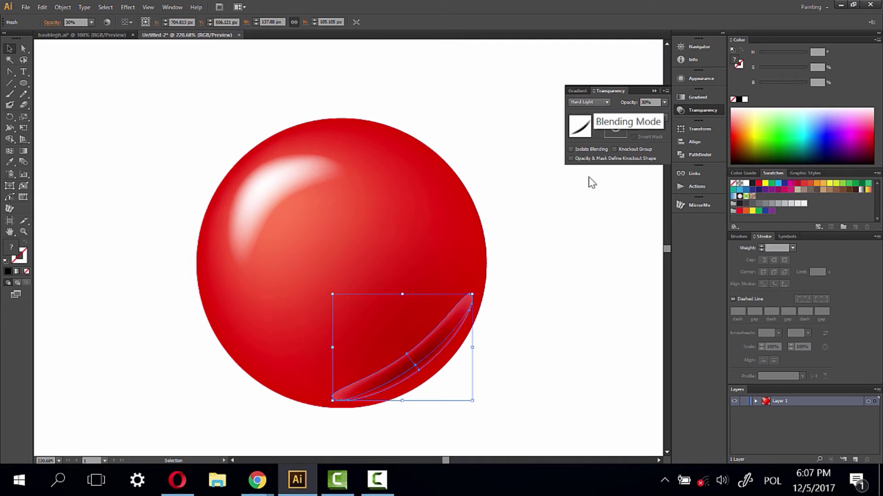
{"action": "left_click", "coordinate": [536, 391]}
{"action": "left_click", "coordinate": [432, 350]}
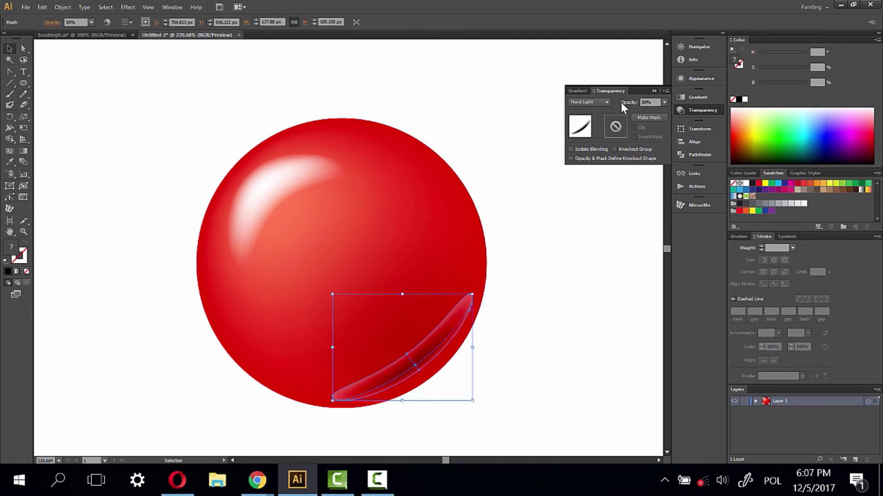
{"action": "left_click", "coordinate": [607, 102]}
{"action": "left_click", "coordinate": [593, 134]}
{"action": "left_click", "coordinate": [521, 433]}
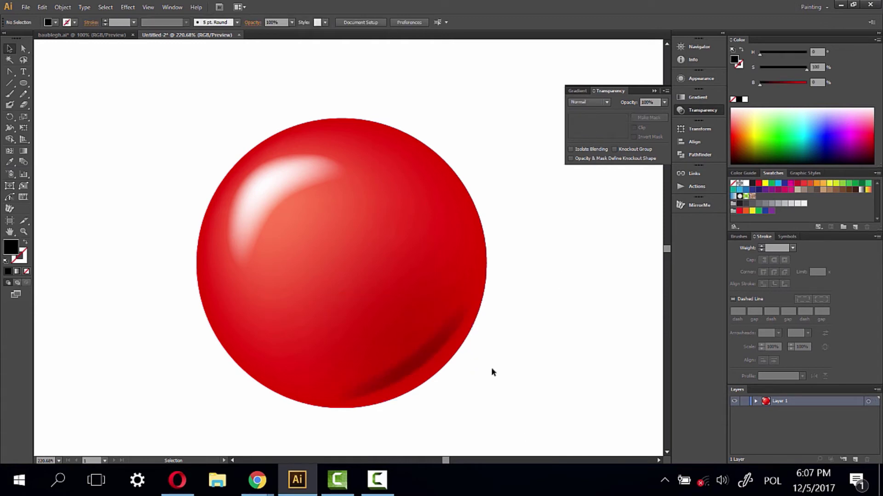
- Draw a black rectangle about 40 × 34 px above the ball and shift it slightly up and left
{"action": "scroll", "coordinate": [483, 366], "scroll_direction": "up", "scroll_amount": 1}
{"action": "left_click_drag", "start_coordinate": [406, 112], "coordinate": [404, 208]}
{"action": "left_click_drag", "start_coordinate": [18, 88], "coordinate": [57, 83]}
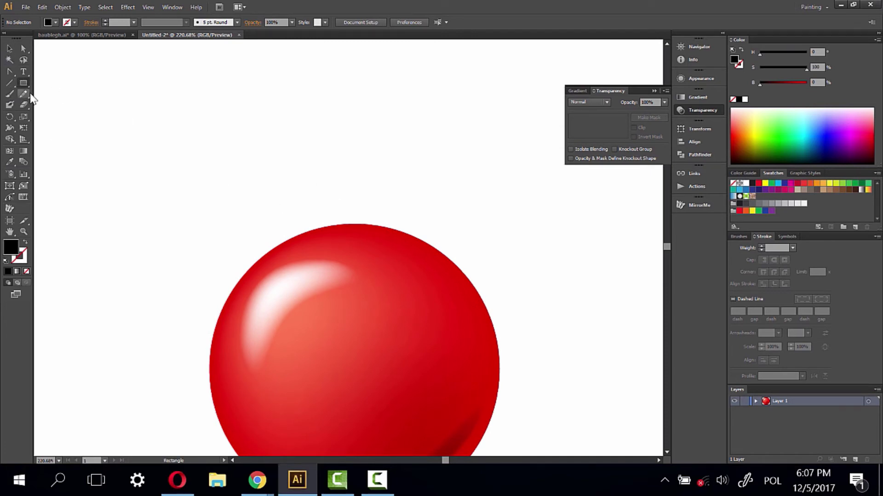
{"action": "left_click_drag", "start_coordinate": [338, 145], "coordinate": [379, 179]}
{"action": "left_click", "coordinate": [23, 231]}
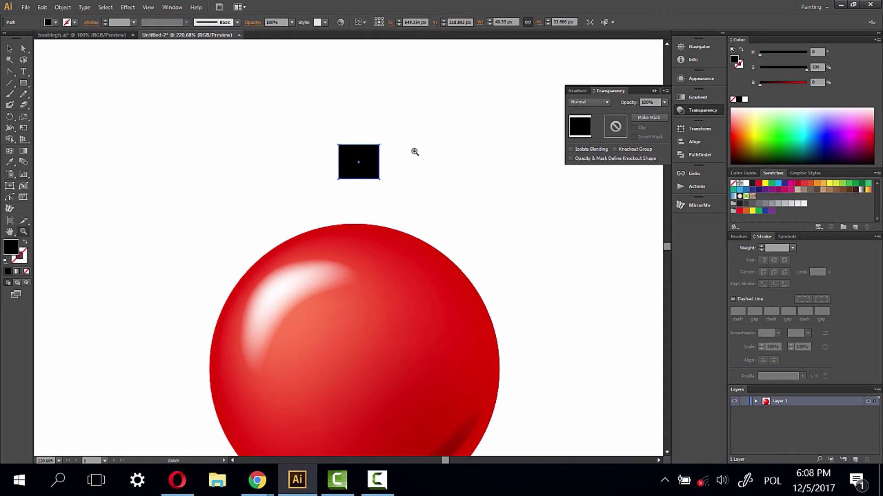
{"action": "left_click_drag", "start_coordinate": [298, 107], "coordinate": [422, 215]}
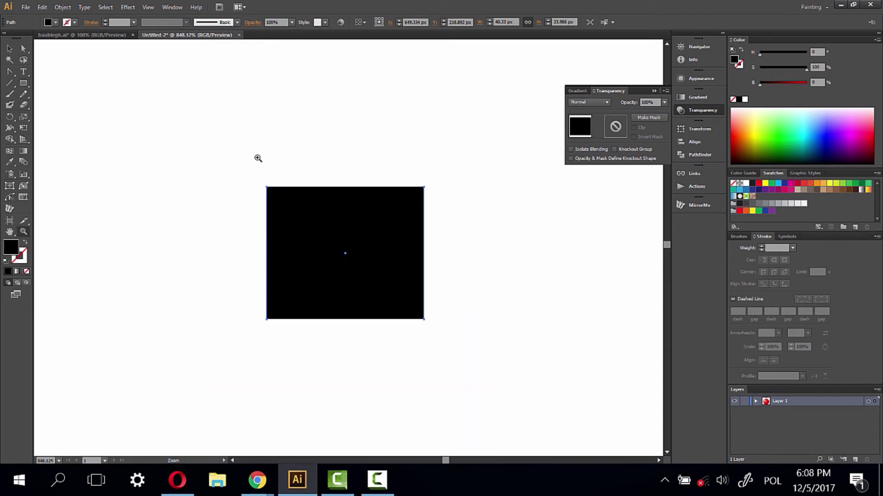
{"action": "left_click", "coordinate": [9, 48]}
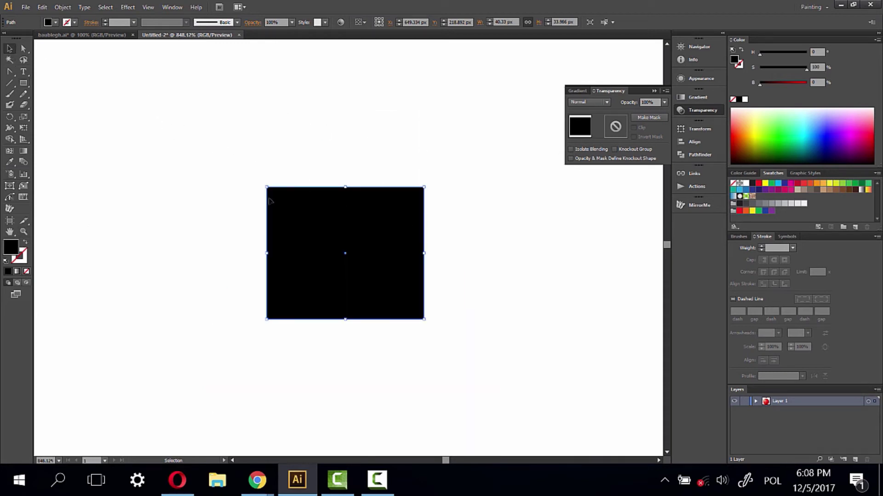
{"action": "left_click_drag", "start_coordinate": [303, 187], "coordinate": [267, 152]}
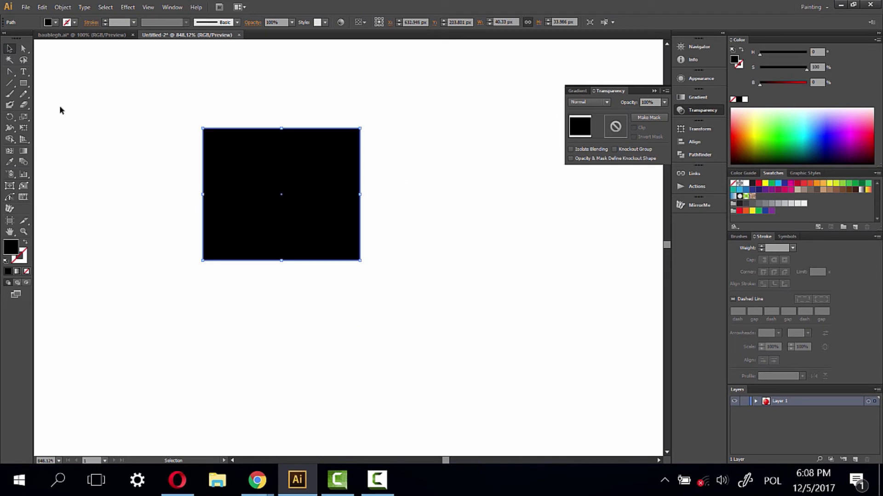
- Draw an upright triangle about 25 × 21 px below the rectangle's lower-left corner with the Polygon tool
{"action": "left_click", "coordinate": [23, 84]}
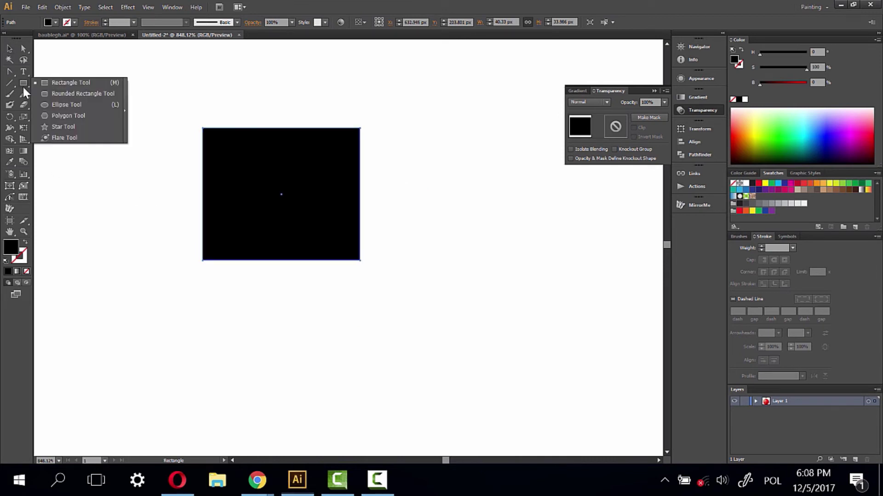
{"action": "left_click", "coordinate": [75, 116]}
{"action": "key", "text": "Down"}
{"action": "key", "text": "Down"}
{"action": "key", "text": "Down"}
{"action": "left_click_drag", "start_coordinate": [208, 330], "coordinate": [256, 358]}
{"action": "key", "text": "Up"}
{"action": "key", "text": "Up"}
{"action": "key", "text": "Down"}
{"action": "key", "text": "Down"}
{"action": "key", "text": "shift"}
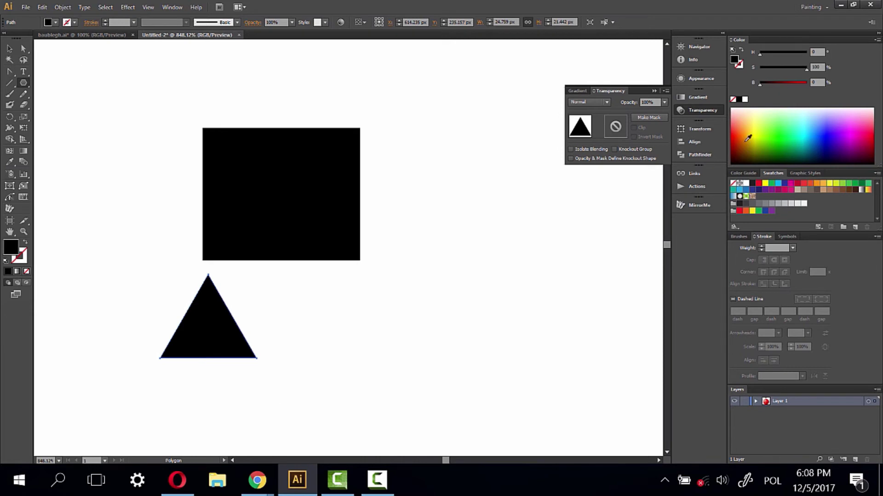
- Fill the triangle with bright green and move it so its tip overlaps the rectangle's lower-left corner
{"action": "left_click", "coordinate": [770, 123]}
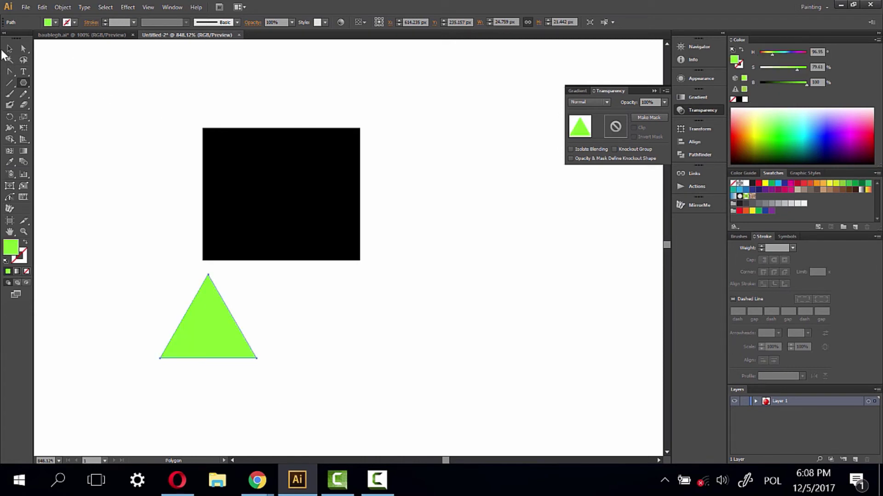
{"action": "left_click", "coordinate": [9, 49]}
{"action": "left_click_drag", "start_coordinate": [211, 328], "coordinate": [229, 271]}
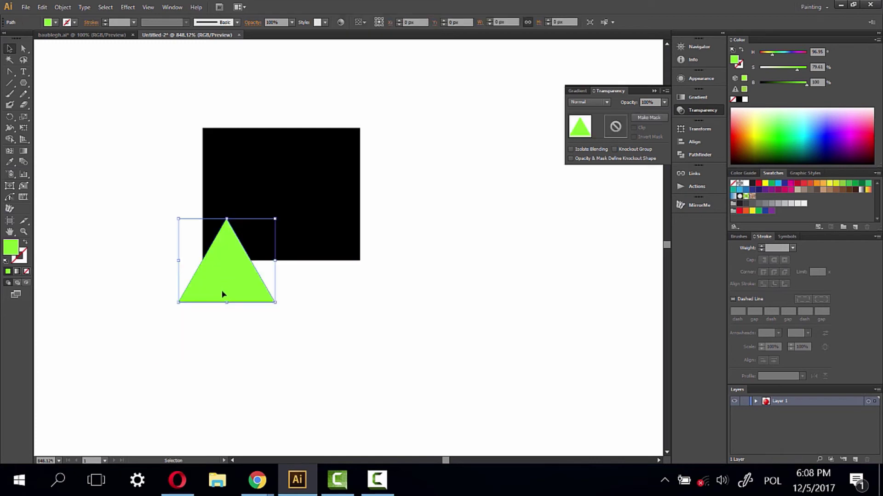
{"action": "left_click", "coordinate": [238, 303]}
{"action": "left_click_drag", "start_coordinate": [235, 285], "coordinate": [245, 285]}
{"action": "key", "text": "ctrl+z"}
- Paste a copy of the green triangle in front and move it about 12 px right, half overlapping the original
{"action": "left_click", "coordinate": [42, 7]}
{"action": "left_click", "coordinate": [64, 71]}
{"action": "left_click", "coordinate": [42, 7]}
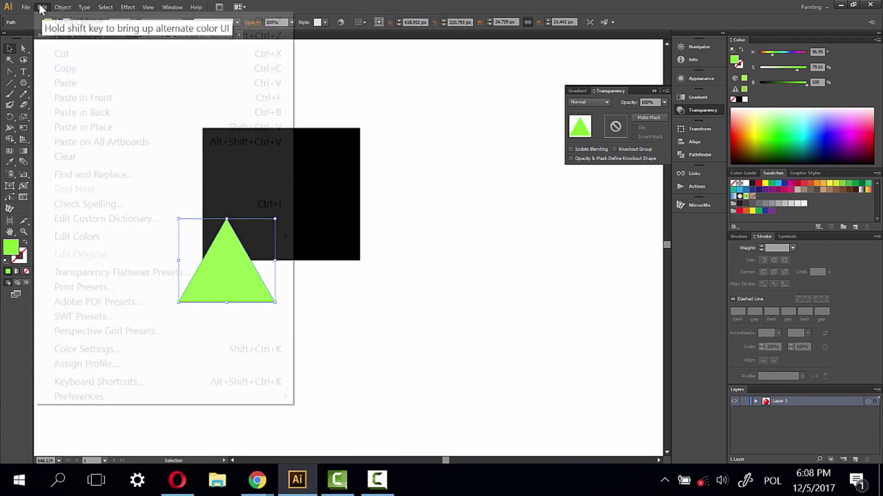
{"action": "left_click", "coordinate": [68, 96]}
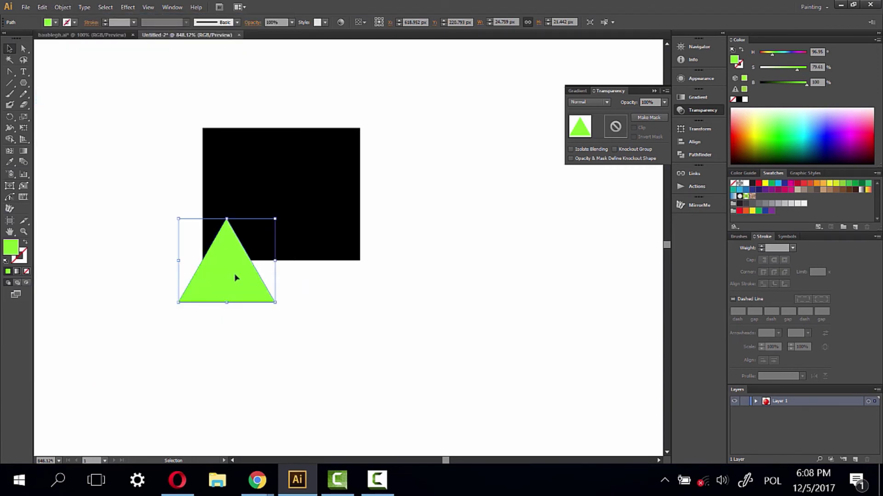
{"action": "left_click_drag", "start_coordinate": [230, 278], "coordinate": [276, 276]}
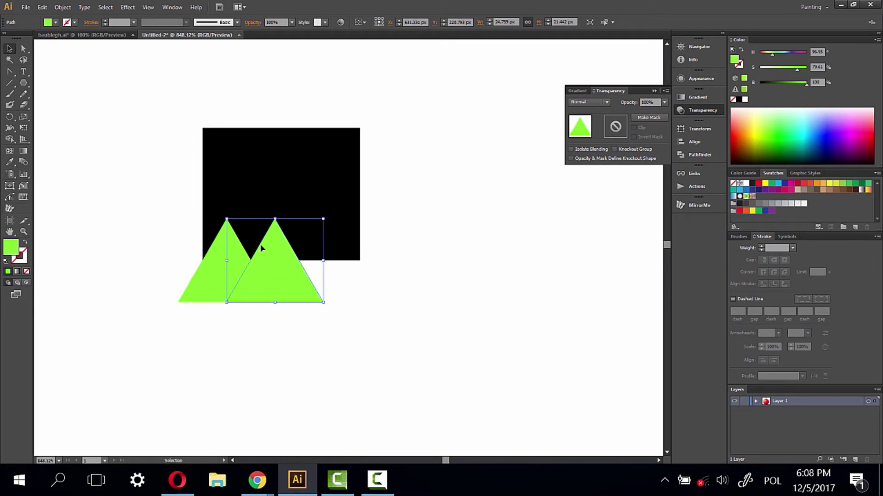
- Paste a third green triangle in front and move it about 12 px right of the second, completing the zigzag row
{"action": "left_click", "coordinate": [41, 7]}
{"action": "left_click", "coordinate": [65, 69]}
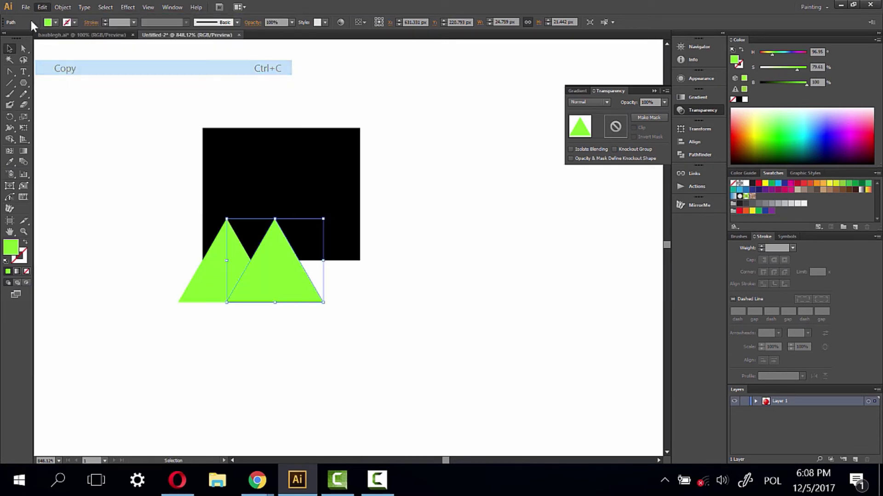
{"action": "left_click", "coordinate": [42, 7]}
{"action": "left_click", "coordinate": [83, 97]}
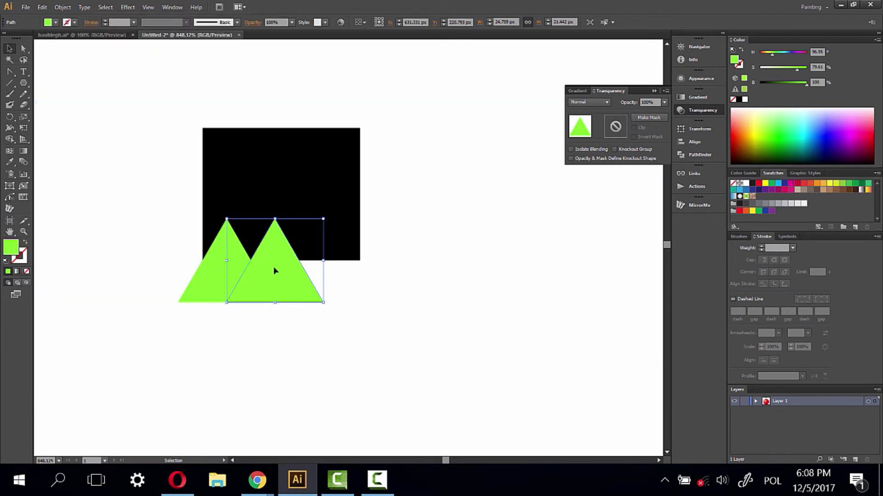
{"action": "left_click_drag", "start_coordinate": [274, 268], "coordinate": [324, 269]}
{"action": "left_click", "coordinate": [406, 216]}
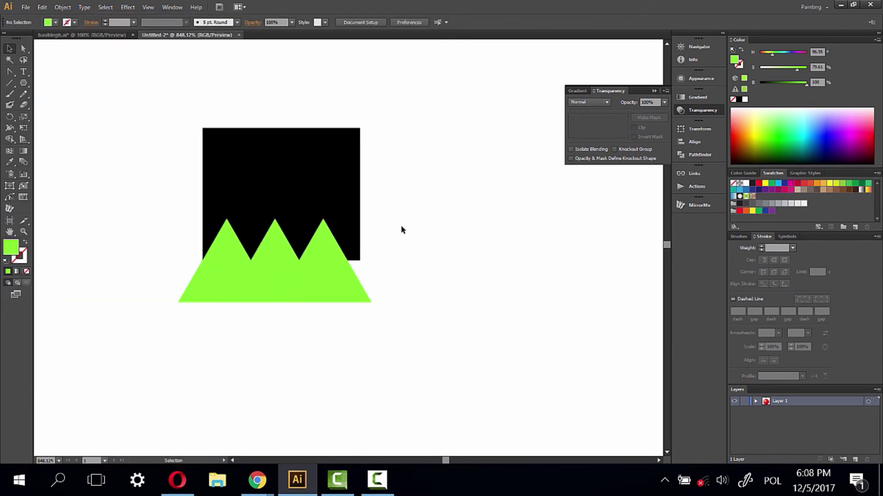
- Resize the black rectangle to about 37 × 30 px by narrowing it to the last triangle's edge and lowering its upper edge
{"action": "left_click", "coordinate": [318, 189]}
{"action": "left_click_drag", "start_coordinate": [362, 194], "coordinate": [347, 194]}
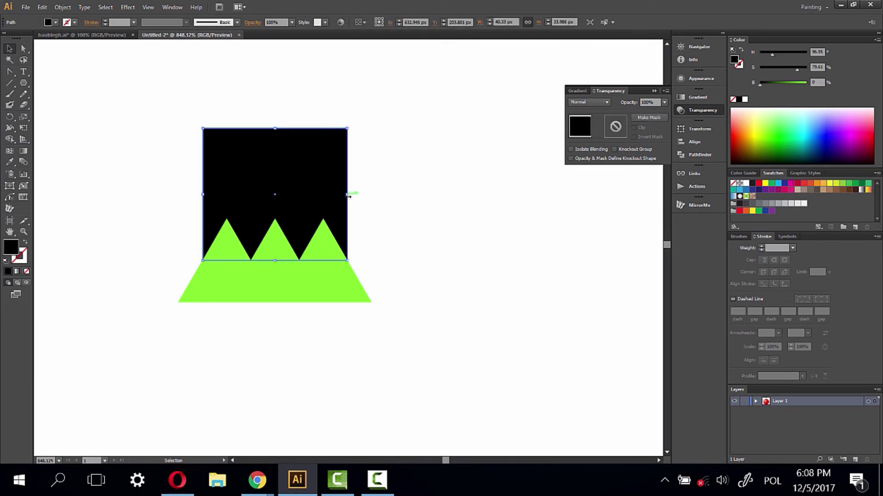
{"action": "left_click", "coordinate": [358, 309]}
{"action": "left_click", "coordinate": [267, 159]}
{"action": "left_click_drag", "start_coordinate": [275, 129], "coordinate": [275, 146]}
{"action": "left_click", "coordinate": [165, 134]}
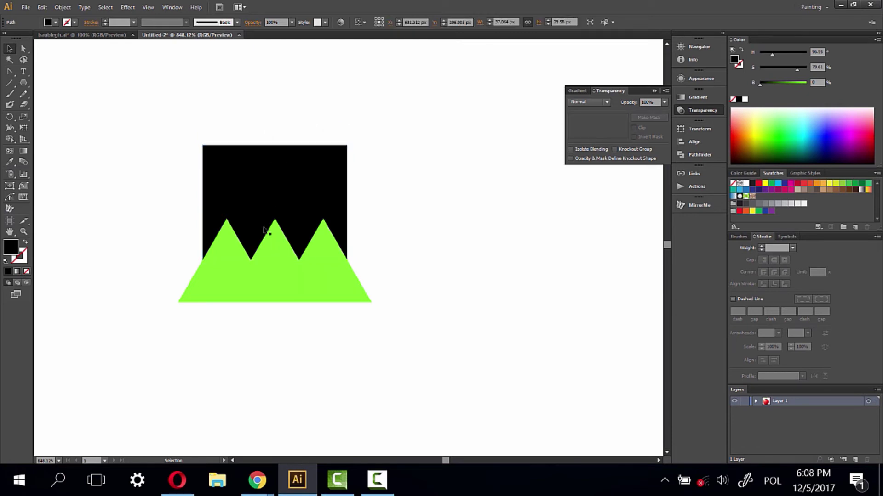
- Subtract the three green triangles from the black rectangle with Pathfinder Minus Front to cut the zigzag edge
{"action": "left_click_drag", "start_coordinate": [159, 114], "coordinate": [426, 349]}
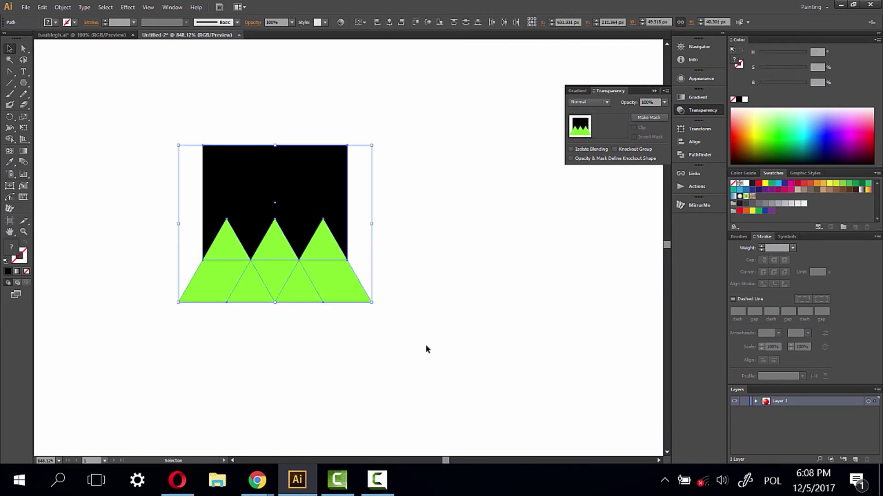
{"action": "left_click", "coordinate": [171, 7]}
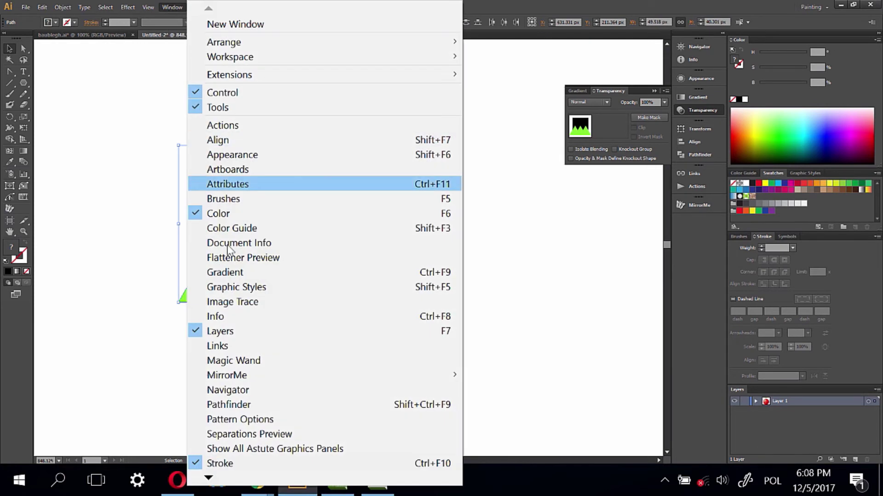
{"action": "left_click", "coordinate": [245, 406]}
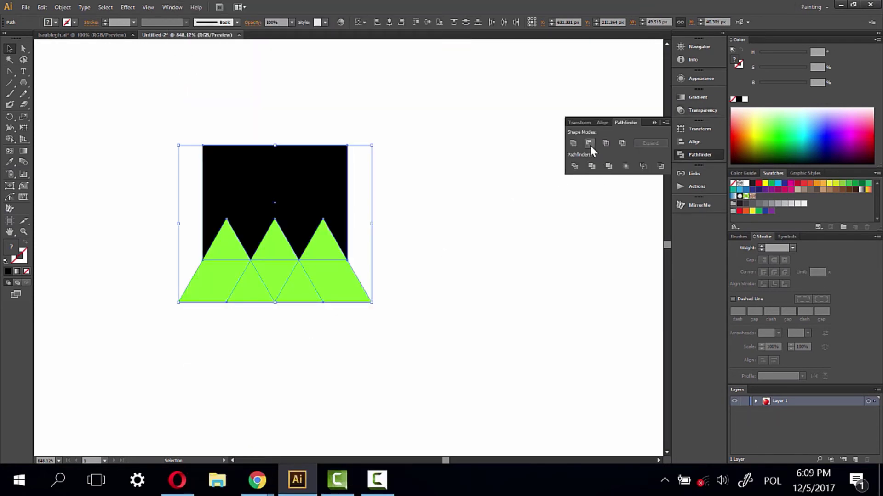
{"action": "left_click", "coordinate": [589, 144]}
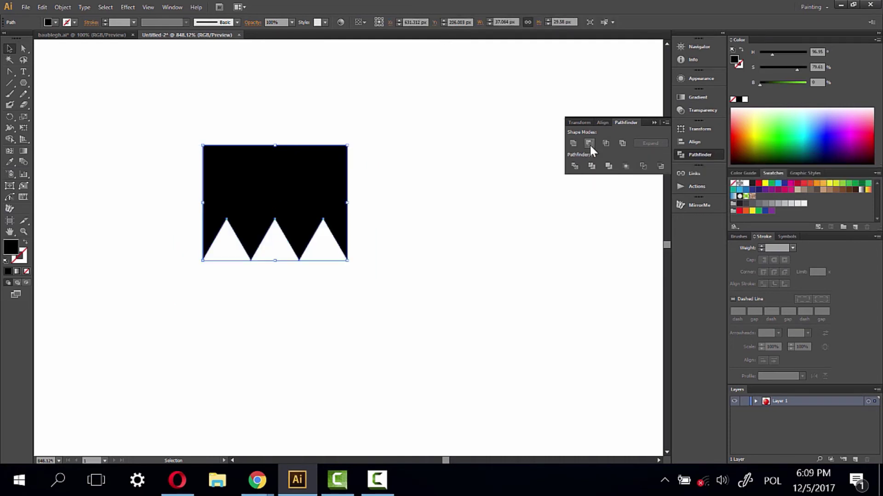
- Apply the Round Corners effect to the zigzag shape with a 4 px radius
{"action": "left_click", "coordinate": [128, 7]}
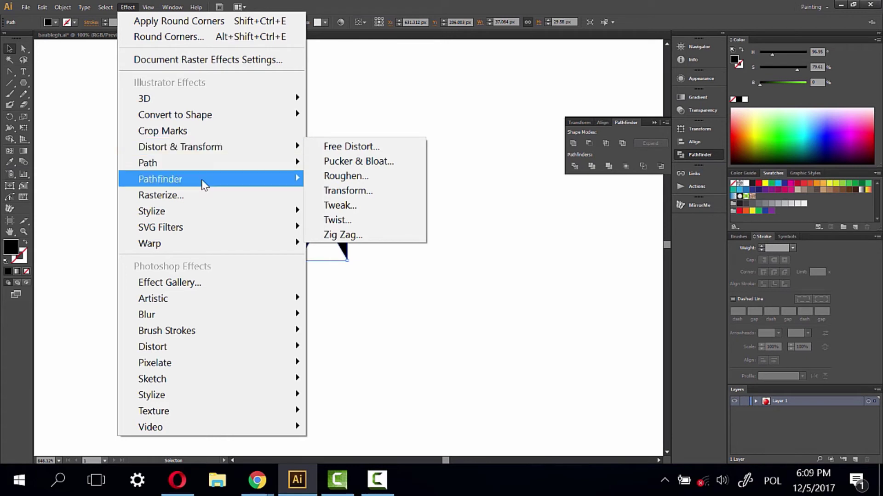
{"action": "mouse_move", "coordinate": [174, 209]}
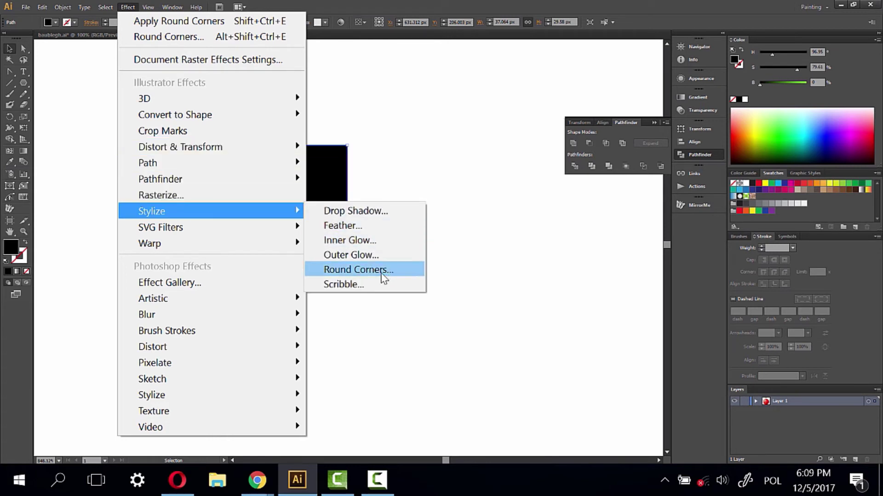
{"action": "left_click", "coordinate": [381, 270]}
{"action": "left_click", "coordinate": [25, 55]}
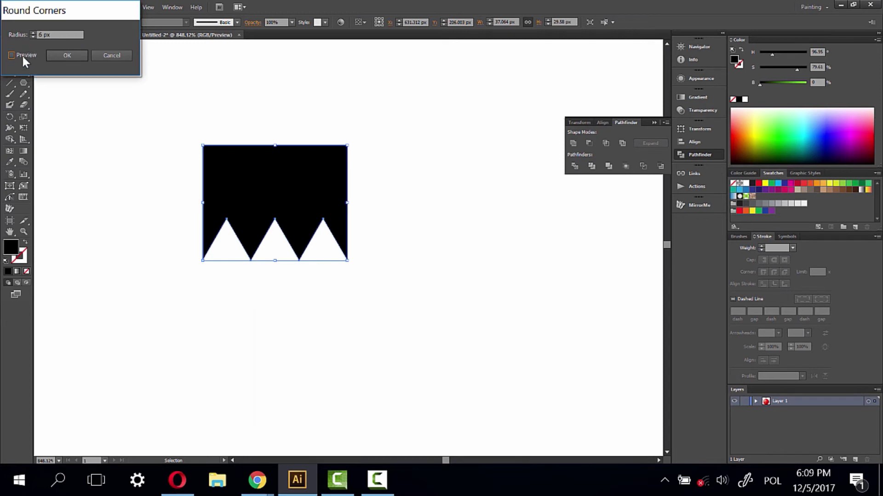
{"action": "left_click", "coordinate": [23, 56]}
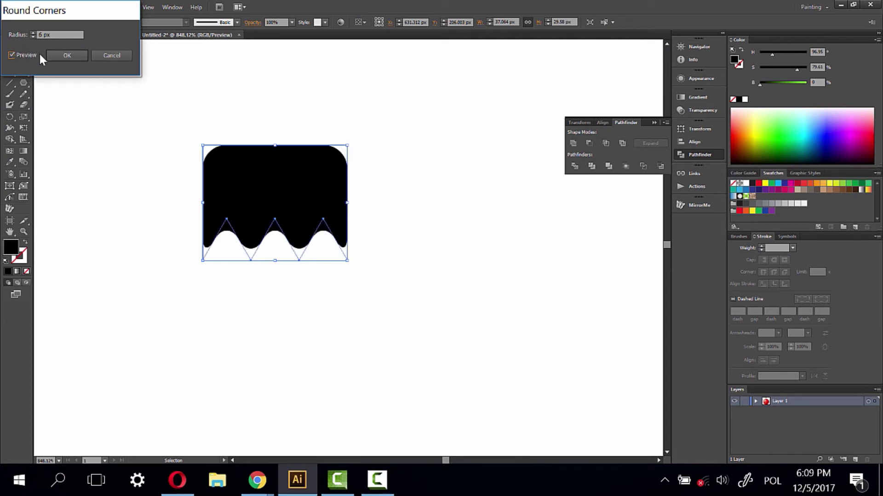
{"action": "left_click", "coordinate": [32, 37]}
{"action": "left_click", "coordinate": [33, 36]}
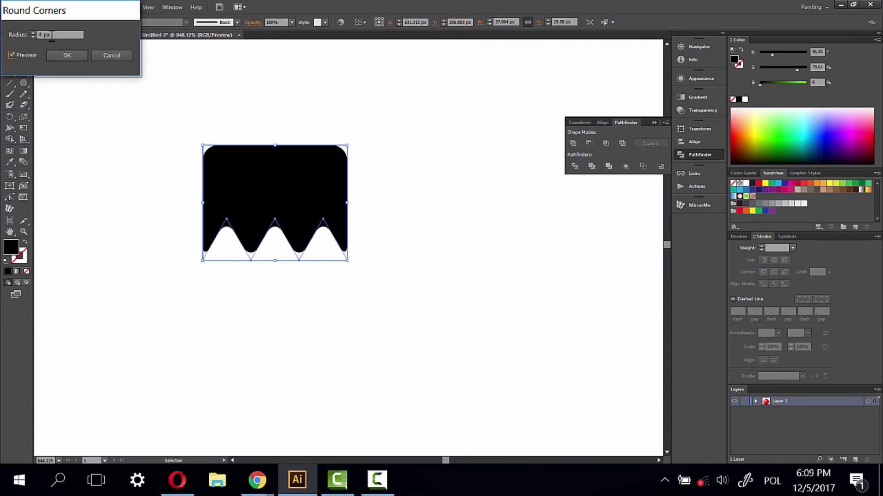
{"action": "left_click", "coordinate": [57, 55]}
{"action": "left_click", "coordinate": [200, 112]}
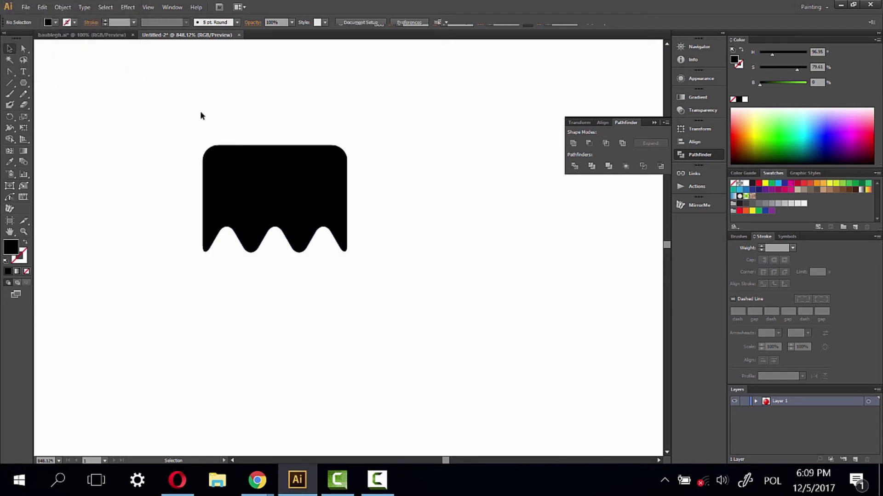
- Expand the appearance of the rounded cap shape and deselect it
{"action": "left_click", "coordinate": [303, 193]}
{"action": "left_click", "coordinate": [62, 7]}
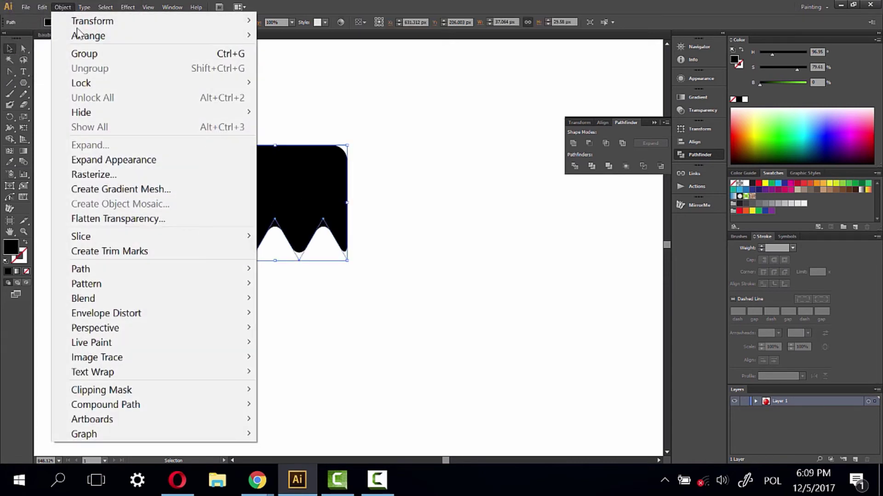
{"action": "left_click", "coordinate": [113, 161]}
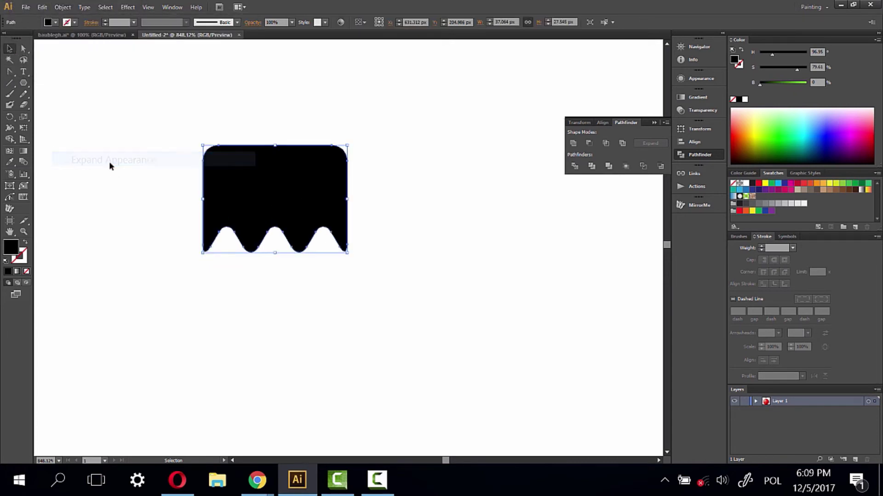
{"action": "left_click", "coordinate": [394, 336]}
- Fill the cap with bright yellow at about hue 55, saturation 86% and brightness 100%
{"action": "left_click_drag", "start_coordinate": [380, 295], "coordinate": [359, 316]}
{"action": "left_click", "coordinate": [276, 206]}
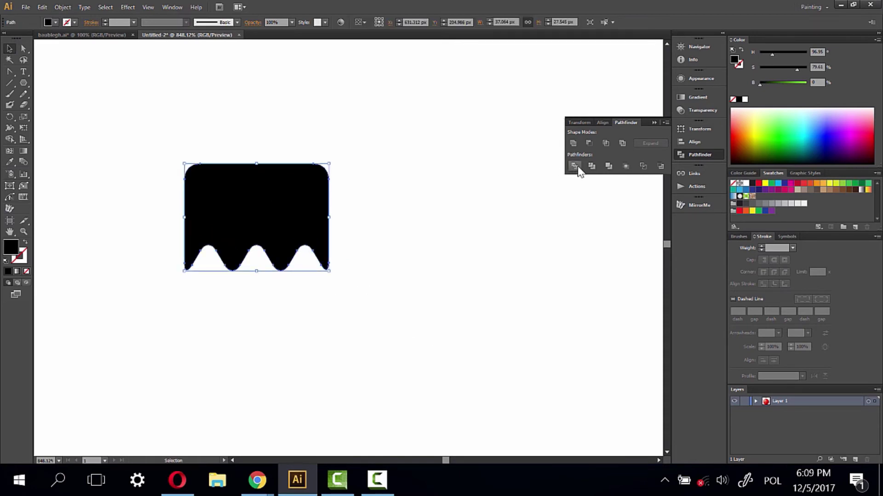
{"action": "mouse_move", "coordinate": [759, 111]}
{"action": "left_mouse_down"}
{"action": "mouse_move", "coordinate": [755, 133]}
{"action": "mouse_move", "coordinate": [756, 125]}
{"action": "left_mouse_up"}
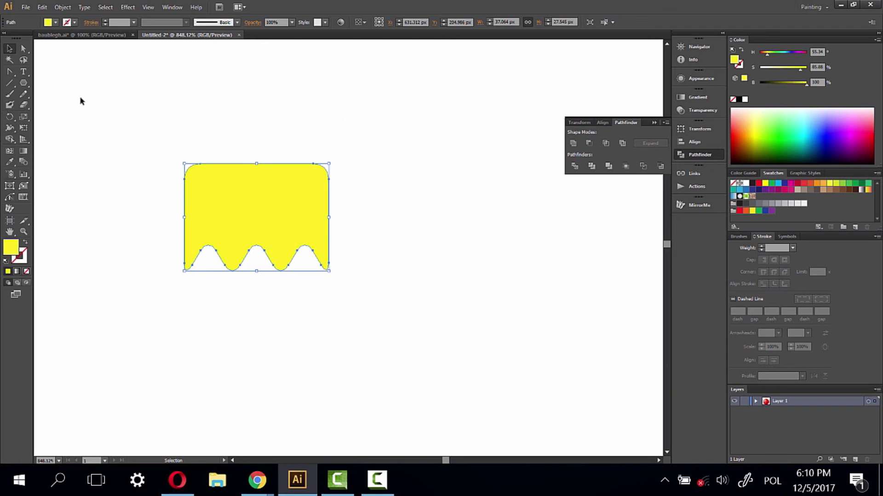
{"action": "left_click", "coordinate": [330, 310]}
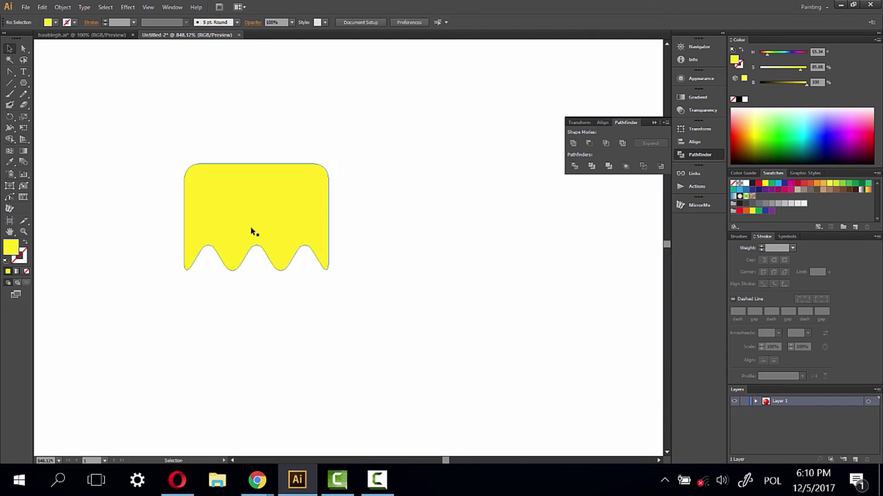
- Add a mesh point above the cap's left inner tooth, plus one mesh line close to either side of it
{"action": "left_click", "coordinate": [237, 205]}
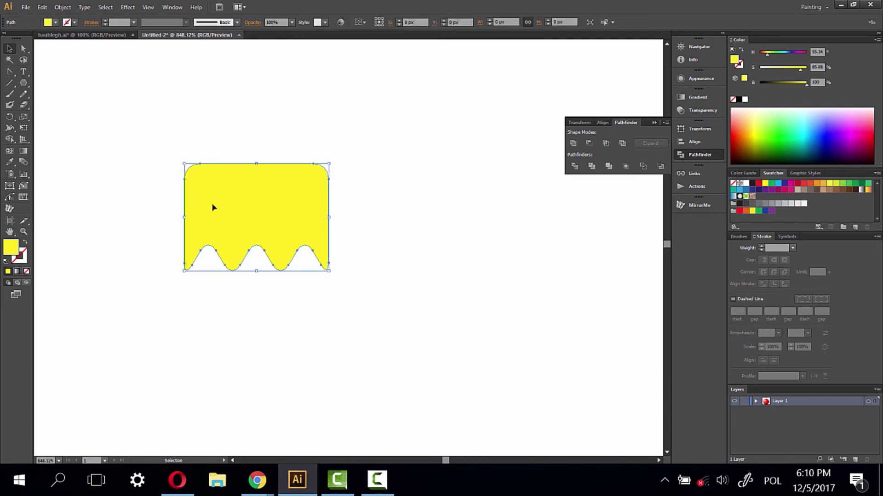
{"action": "left_click", "coordinate": [9, 152]}
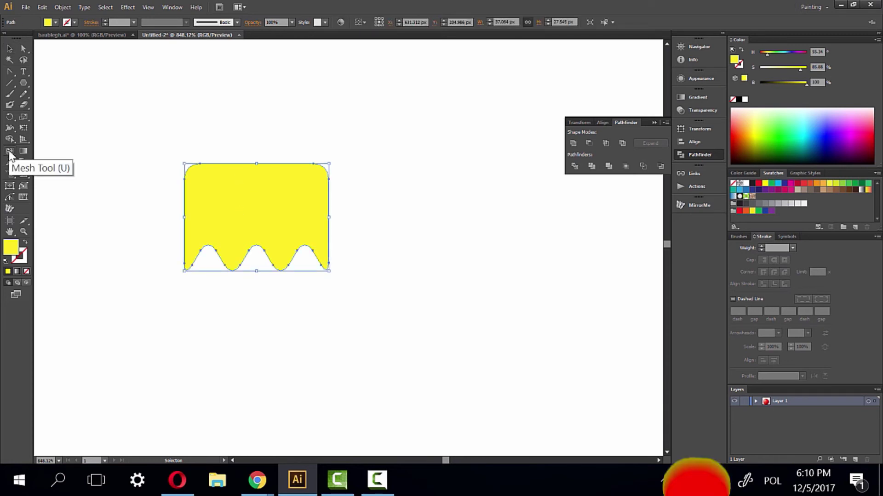
{"action": "left_click", "coordinate": [234, 206]}
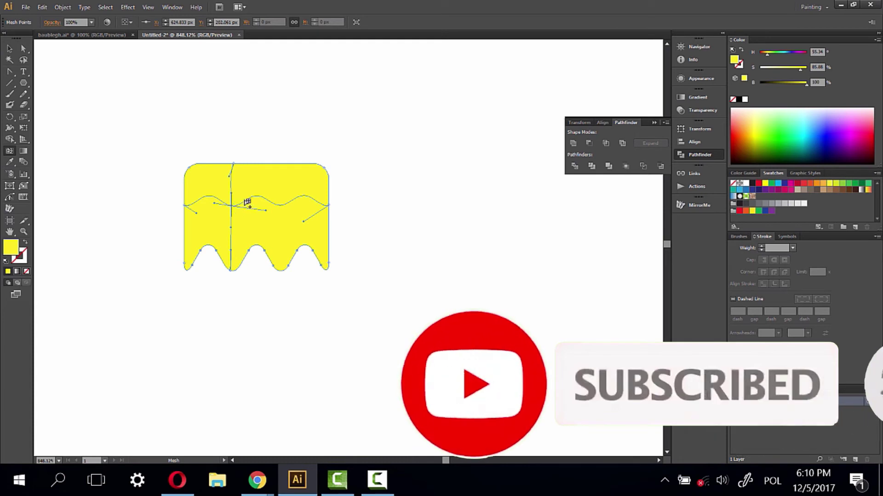
{"action": "left_click", "coordinate": [246, 202]}
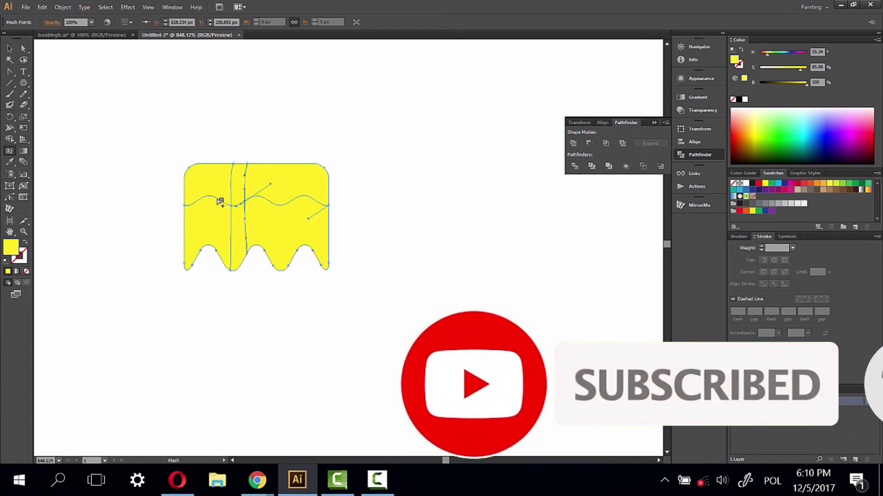
{"action": "left_click", "coordinate": [219, 200]}
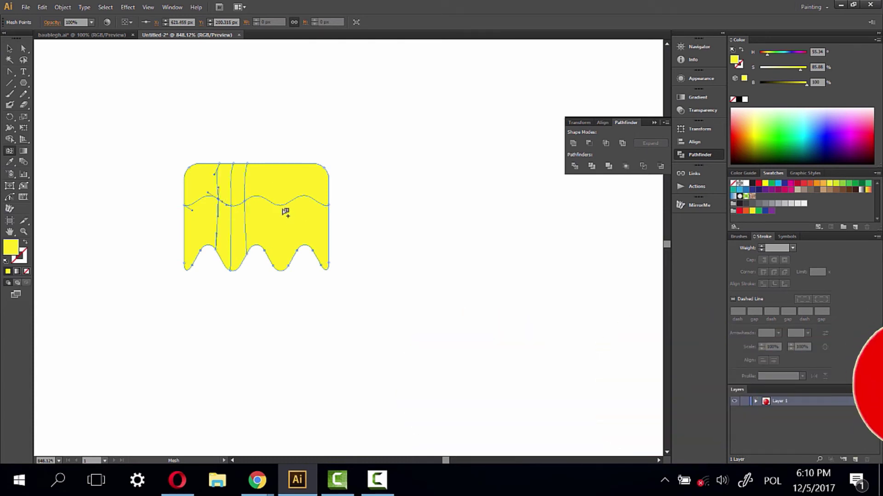
- Add three closely spaced mesh lines along the wavy mesh row above the cap's right inner tooth
{"action": "left_click", "coordinate": [275, 203]}
{"action": "left_click_drag", "start_coordinate": [278, 204], "coordinate": [294, 202]}
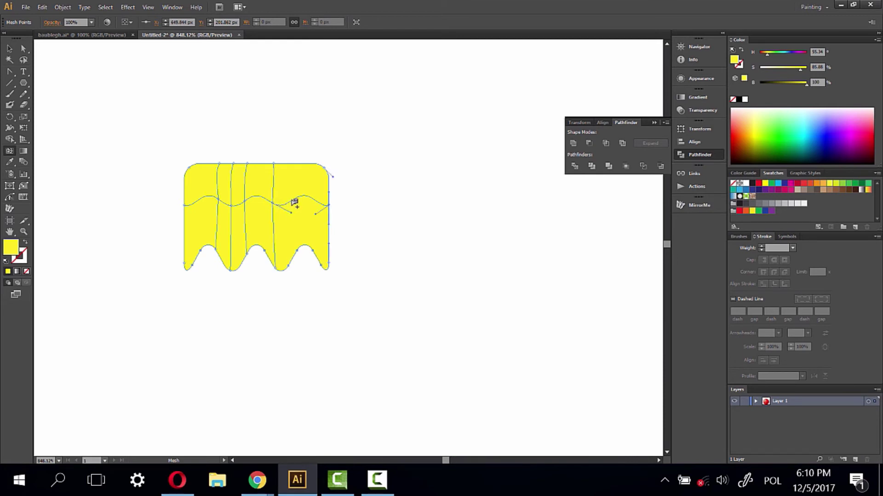
{"action": "left_click", "coordinate": [293, 202]}
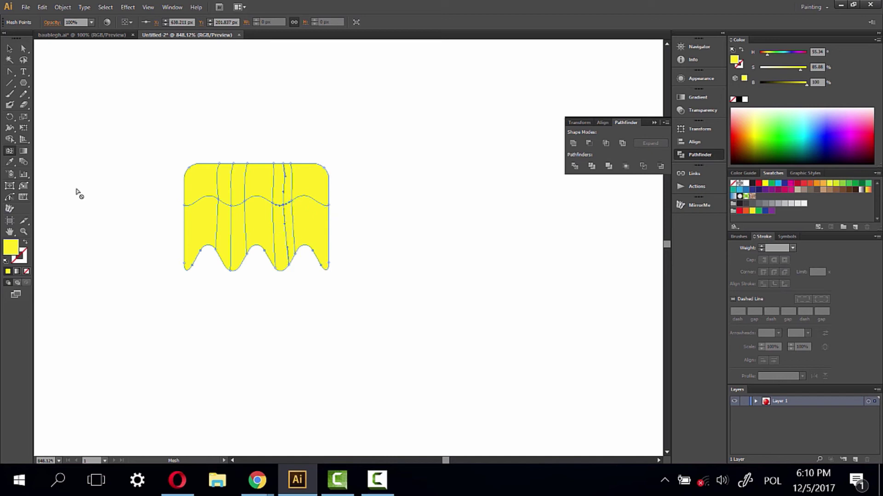
- Lighten the central mesh point above the left inner tooth to about 29% saturation as a highlight
{"action": "key", "text": "a"}
{"action": "left_click", "coordinate": [136, 203]}
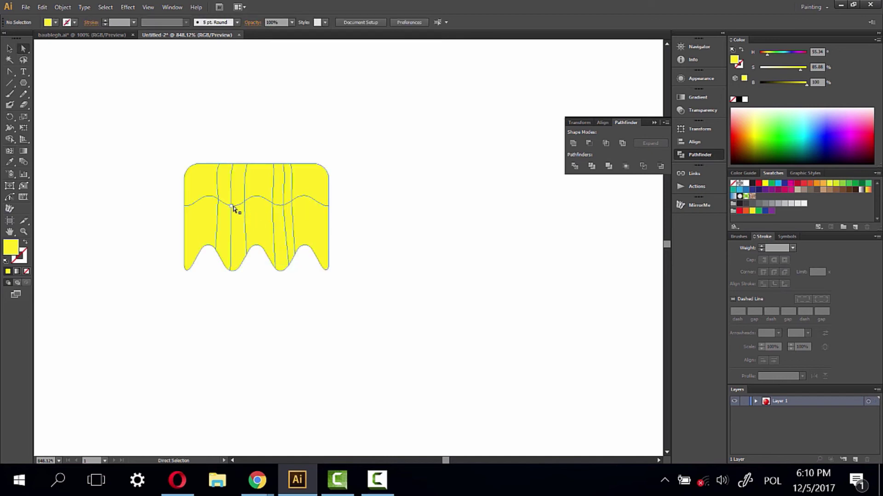
{"action": "left_click", "coordinate": [233, 205]}
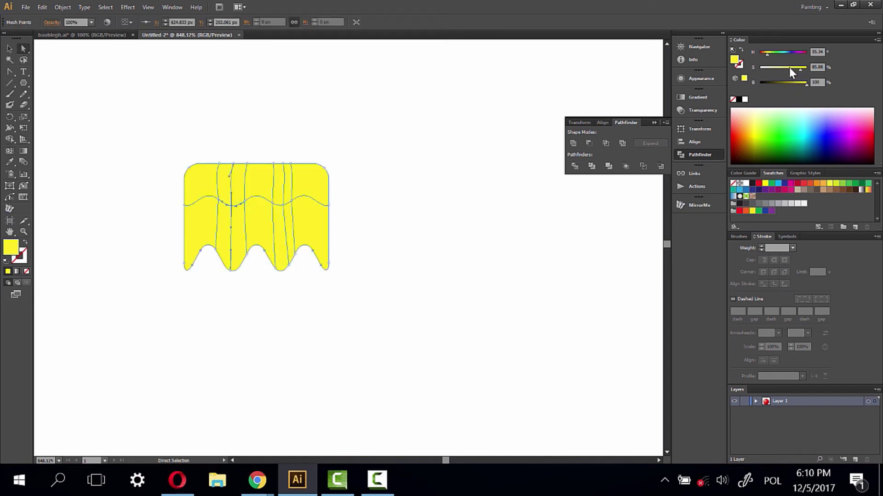
{"action": "left_click_drag", "start_coordinate": [789, 67], "coordinate": [773, 68]}
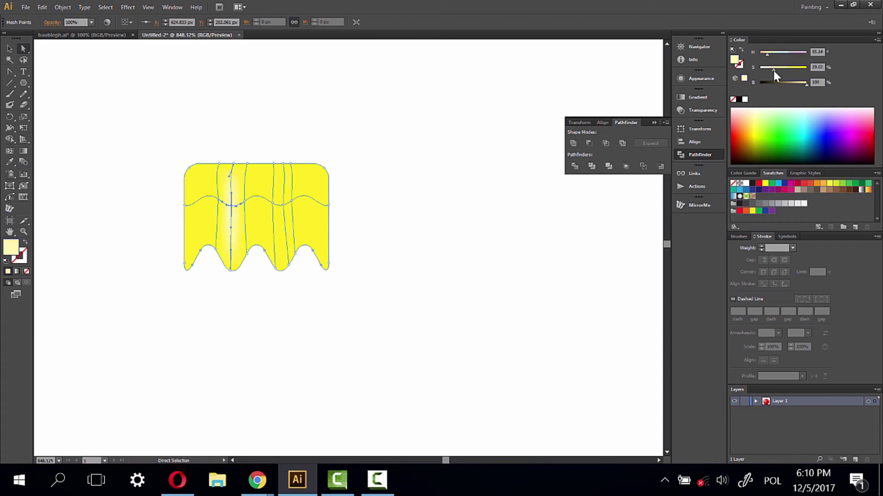
{"action": "left_click", "coordinate": [343, 309]}
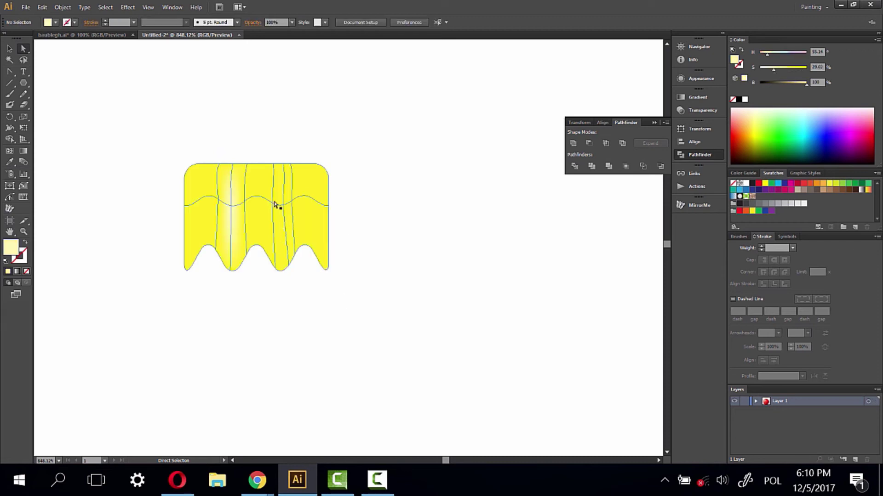
- Lighten the central mesh point above the right inner tooth to about 48% saturation
{"action": "left_click", "coordinate": [282, 207]}
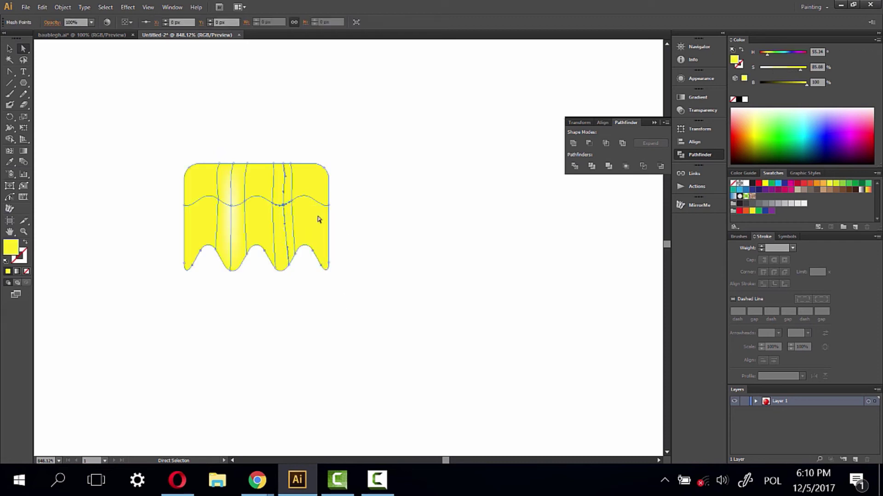
{"action": "left_click", "coordinate": [782, 69]}
{"action": "left_click", "coordinate": [340, 285]}
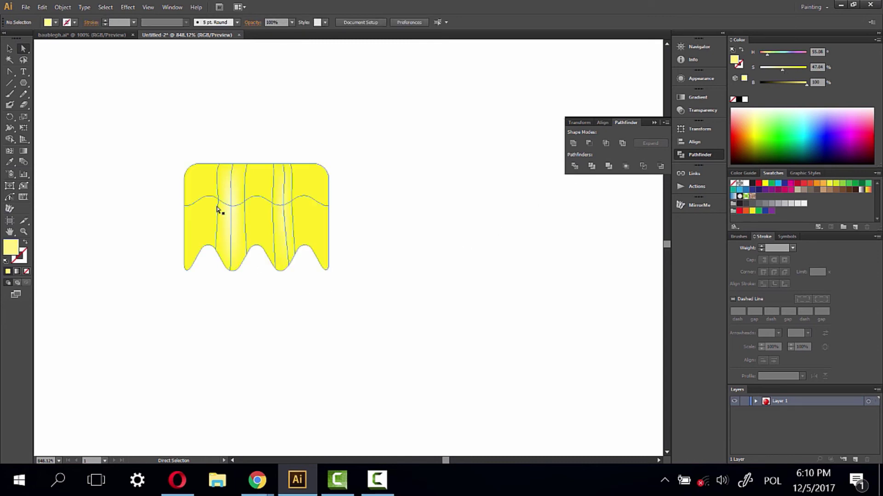
- Shift the mesh point just right of the left highlight to a golden hue of about 48
{"action": "left_click_drag", "start_coordinate": [253, 203], "coordinate": [253, 197]}
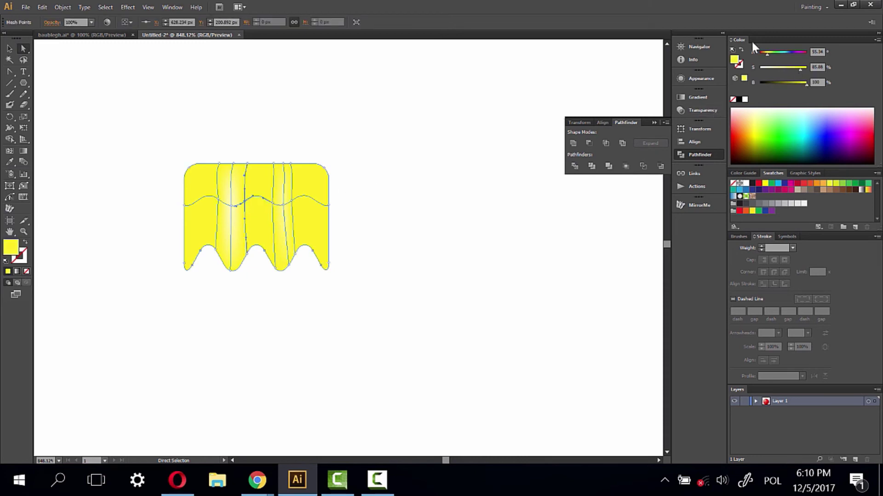
{"action": "left_click_drag", "start_coordinate": [766, 59], "coordinate": [766, 60]}
{"action": "left_click", "coordinate": [364, 300]}
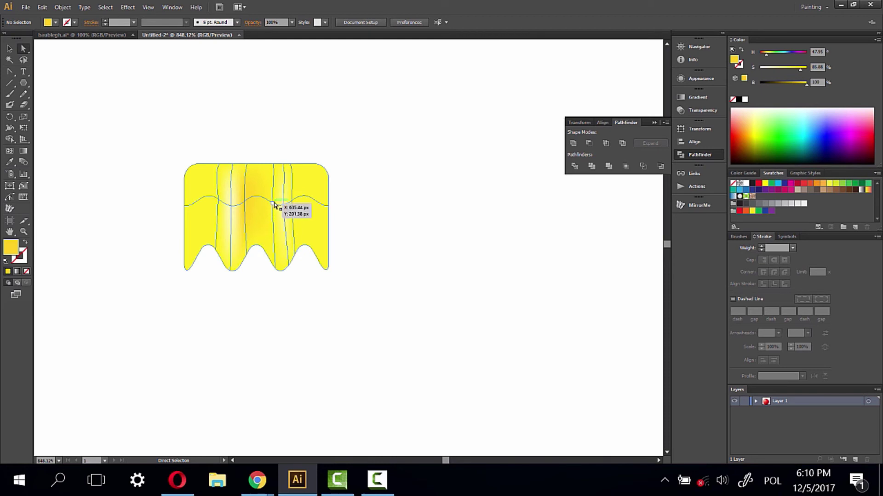
- Shift the mesh point on the rightmost mesh line to the same golden hue of about 48
{"action": "left_click", "coordinate": [292, 203]}
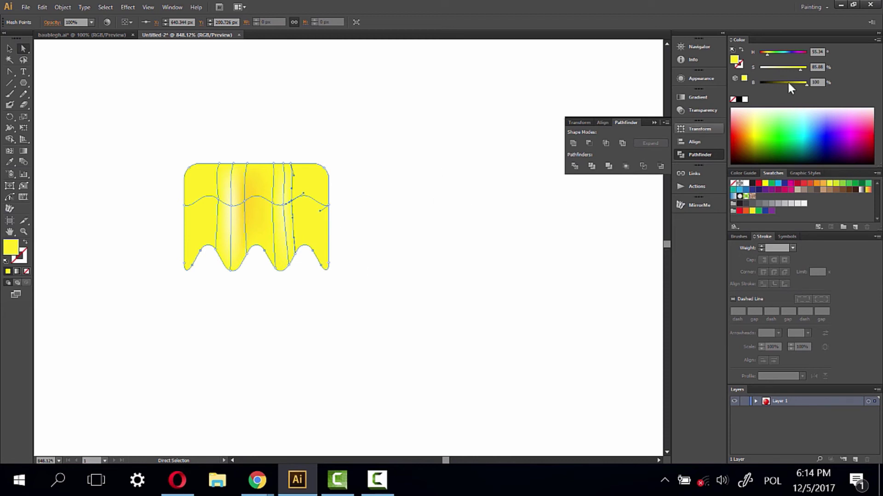
{"action": "left_click_drag", "start_coordinate": [769, 54], "coordinate": [766, 55]}
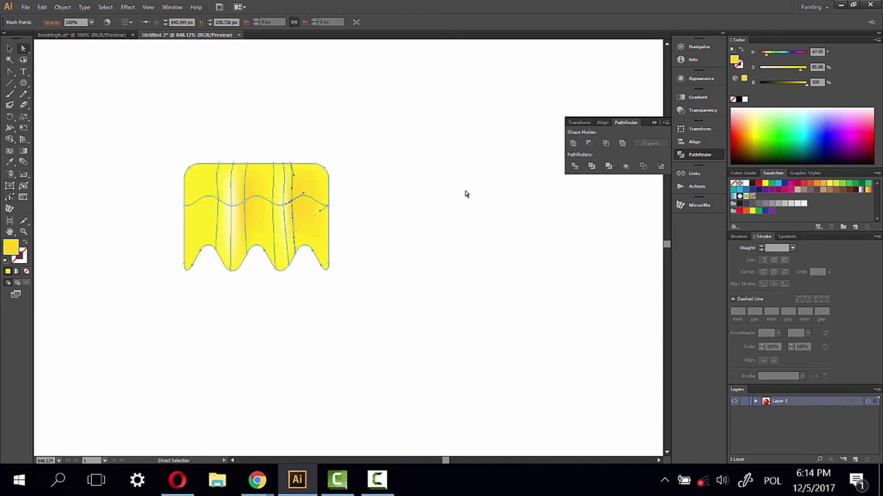
{"action": "left_click", "coordinate": [334, 289]}
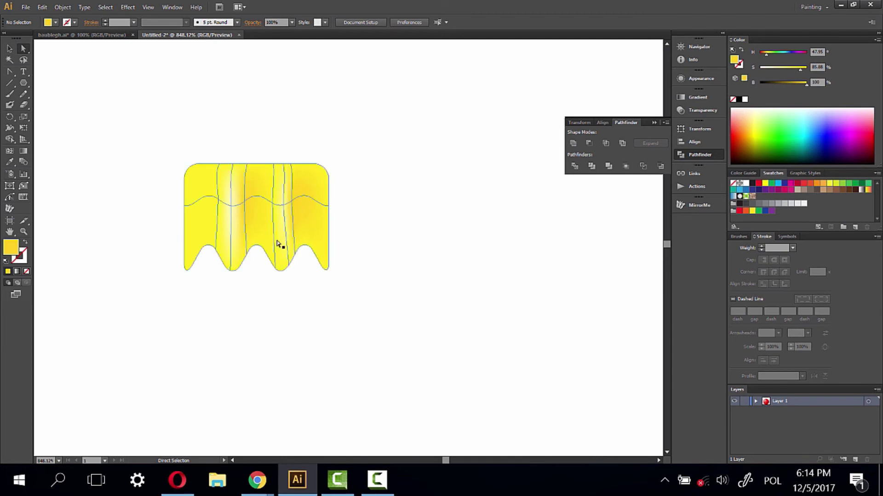
- Add a mesh point on the wavy line between the two highlights and colour it orange with hue about 41 and 100% saturation and brightness
{"action": "left_click", "coordinate": [9, 152]}
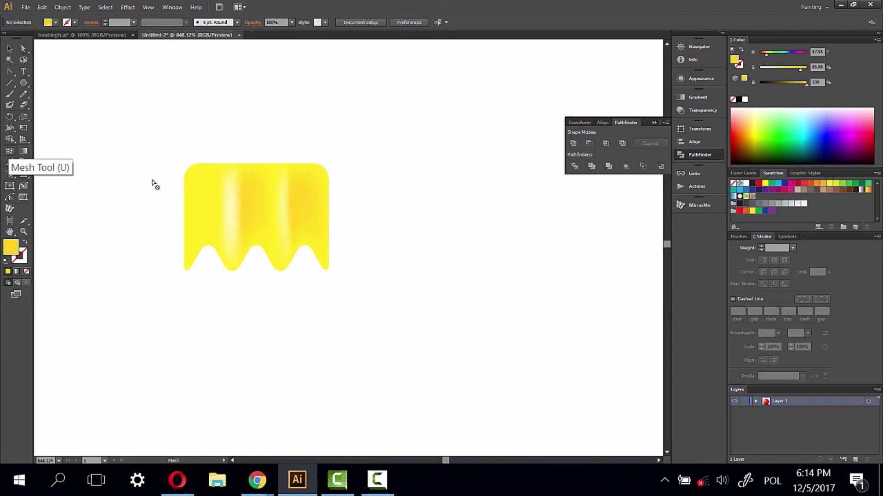
{"action": "left_click", "coordinate": [259, 197]}
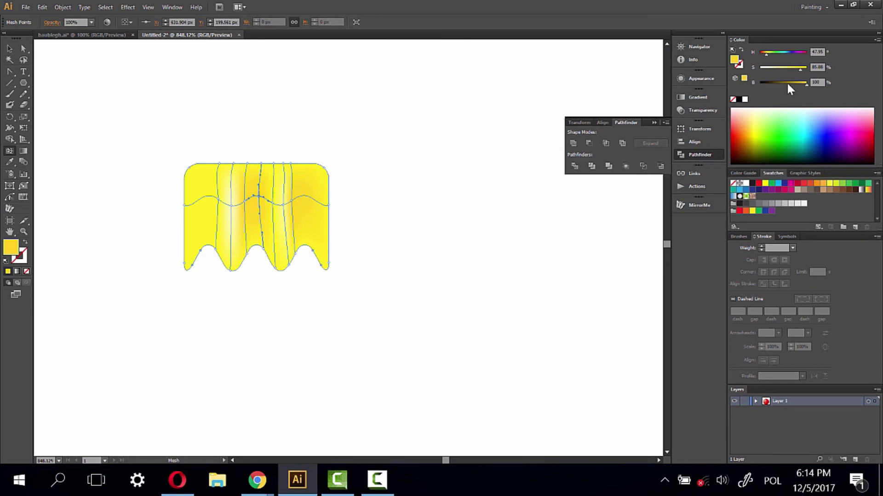
{"action": "left_click_drag", "start_coordinate": [794, 69], "coordinate": [815, 70]}
{"action": "left_click", "coordinate": [800, 83]}
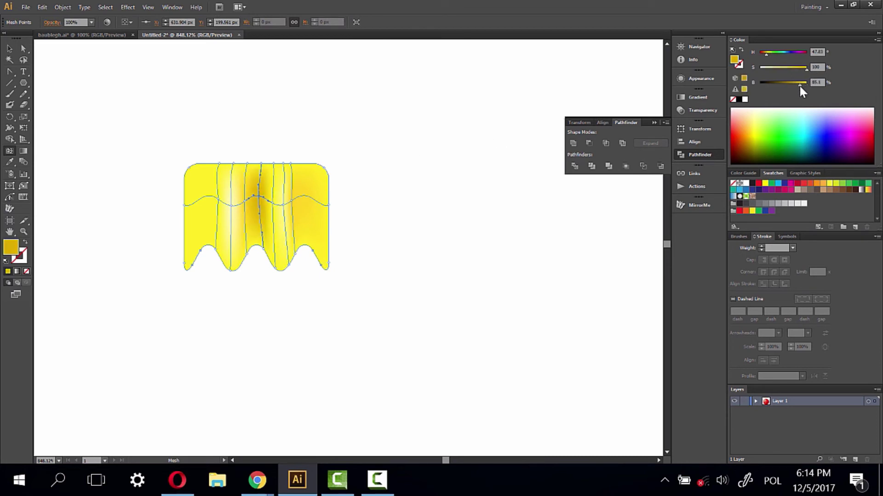
{"action": "left_click_drag", "start_coordinate": [799, 84], "coordinate": [806, 83]}
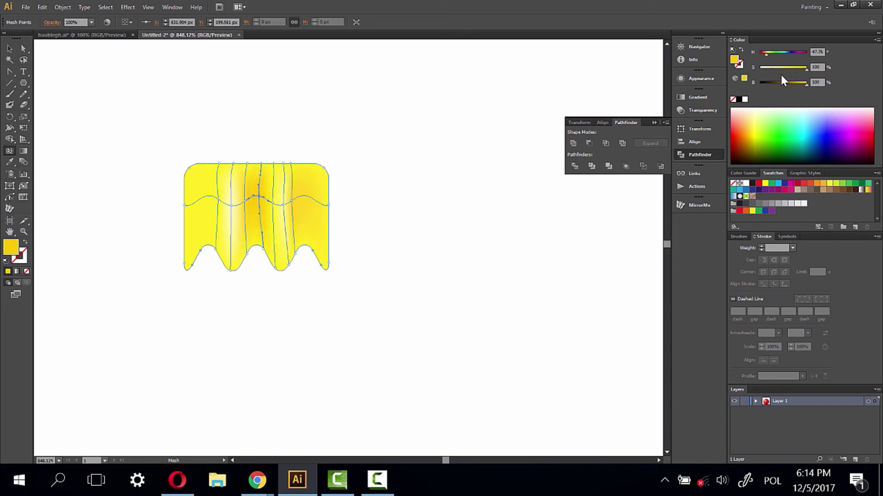
{"action": "left_click", "coordinate": [765, 54]}
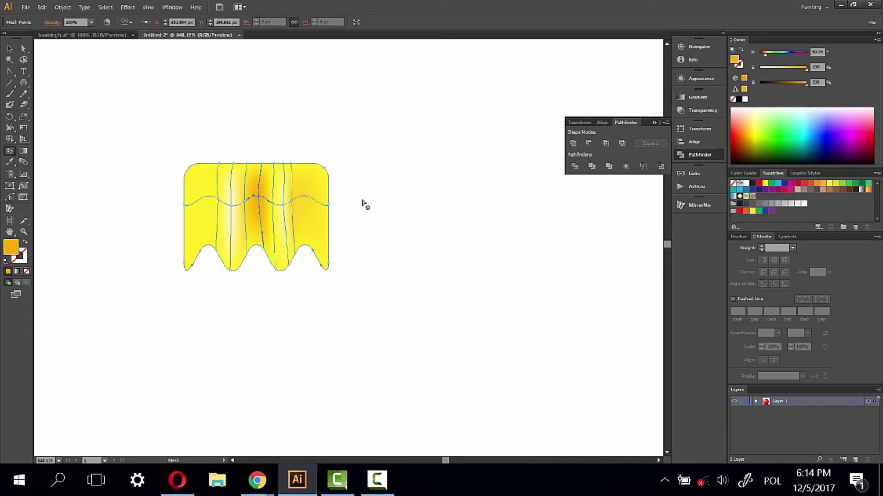
{"action": "left_click", "coordinate": [6, 49]}
{"action": "left_click", "coordinate": [321, 394]}
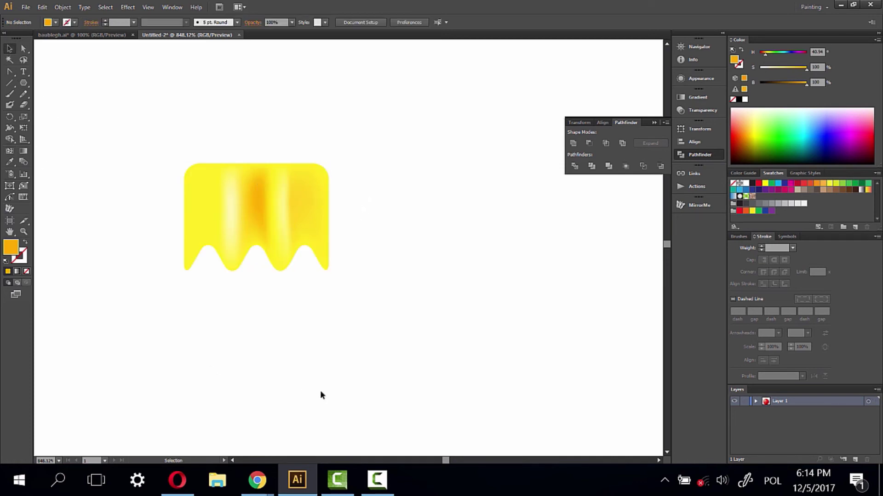
- Add mesh points in the same orange on the wavy mesh line near the cap's left and right edges
{"action": "left_click", "coordinate": [9, 151]}
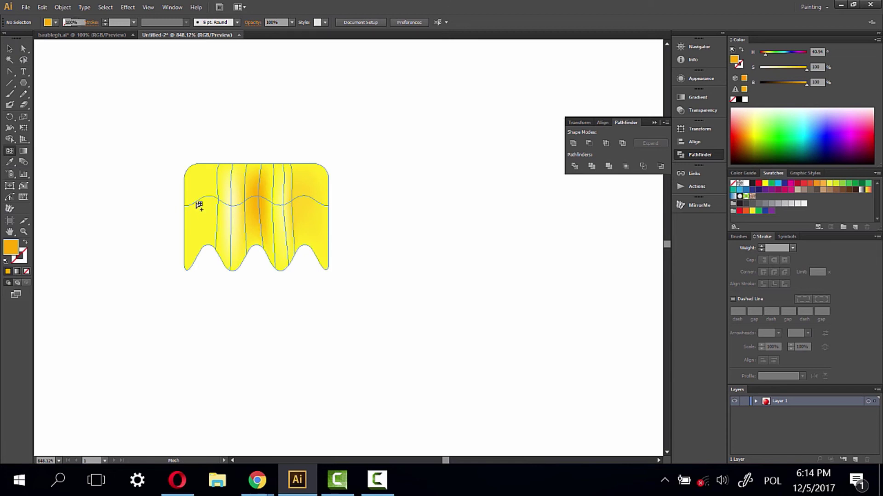
{"action": "left_click", "coordinate": [197, 202]}
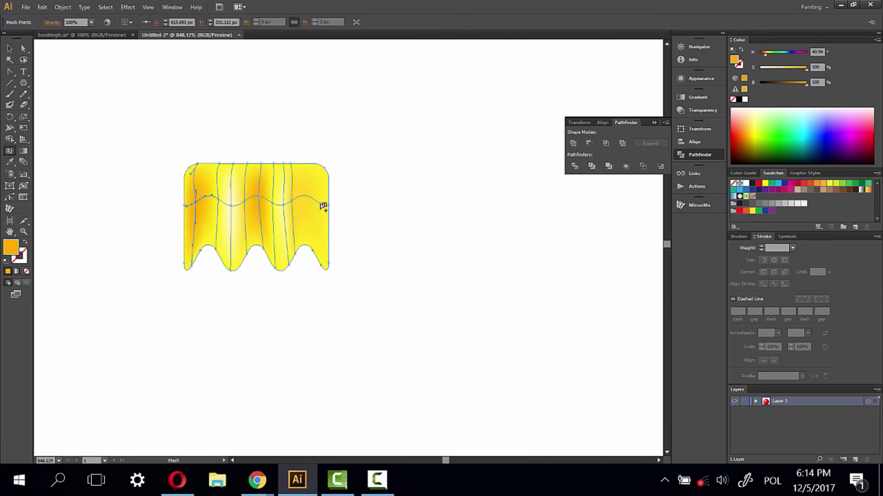
{"action": "left_click", "coordinate": [322, 205]}
{"action": "left_click", "coordinate": [11, 52]}
{"action": "left_click", "coordinate": [171, 230]}
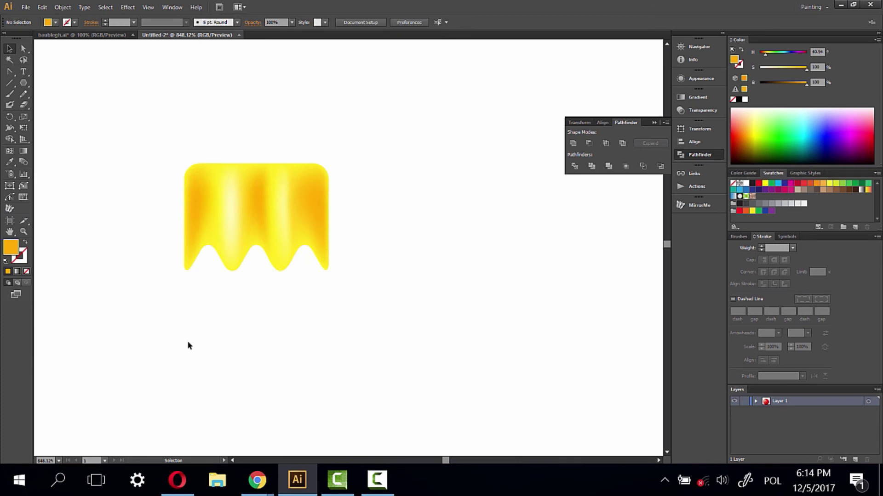
{"action": "left_click", "coordinate": [184, 194]}
{"action": "left_click", "coordinate": [66, 264]}
- Draw an upright ellipse about 19 by 37 px overlapping the cap's upper middle, with no fill and a 3 pt orange stroke
{"action": "left_click_drag", "start_coordinate": [23, 81], "coordinate": [77, 107]}
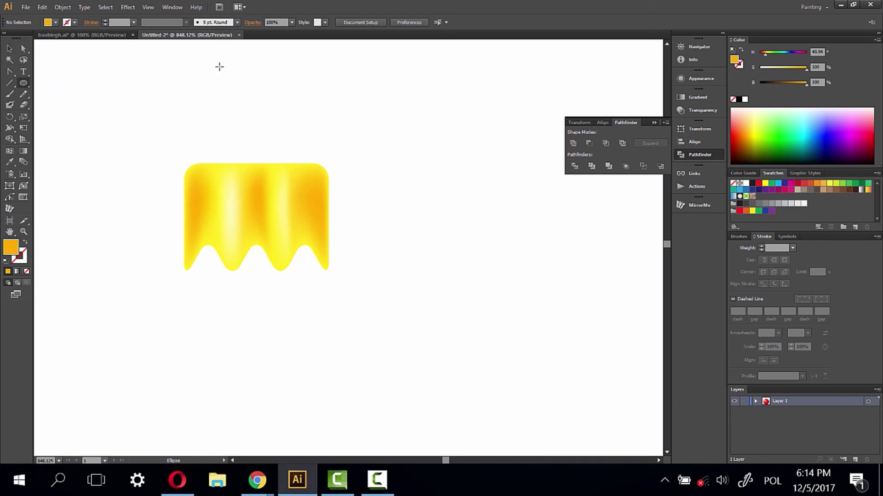
{"action": "left_click_drag", "start_coordinate": [223, 58], "coordinate": [298, 204]}
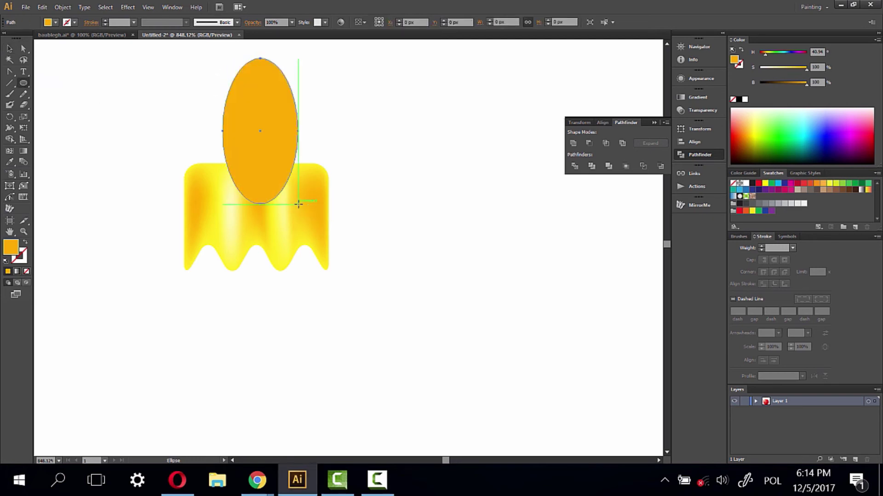
{"action": "left_click", "coordinate": [27, 244]}
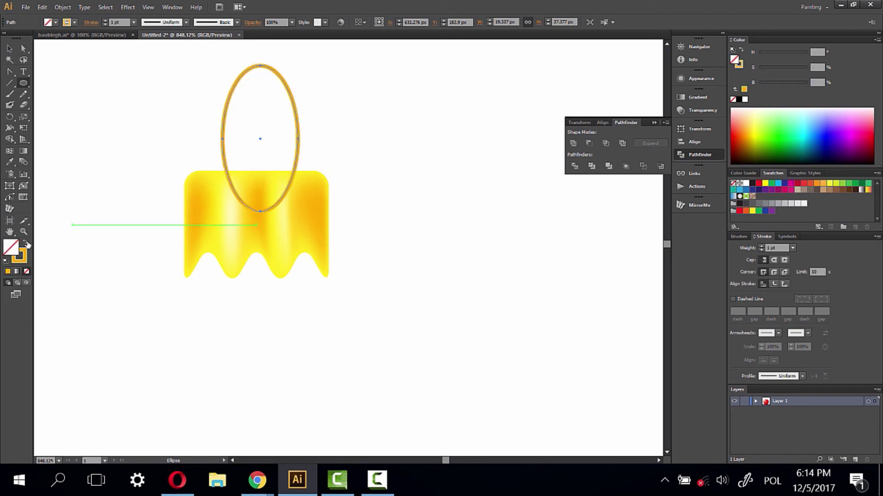
{"action": "scroll", "coordinate": [119, 24], "scroll_direction": "up", "scroll_amount": 2}
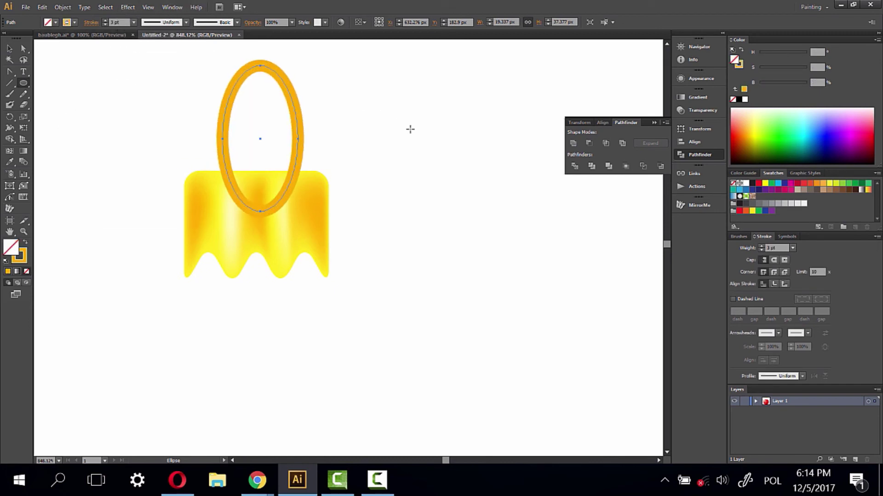
- Apply a radial gradient to the ellipse's stroke, keeping its fill empty
{"action": "left_click", "coordinate": [684, 96]}
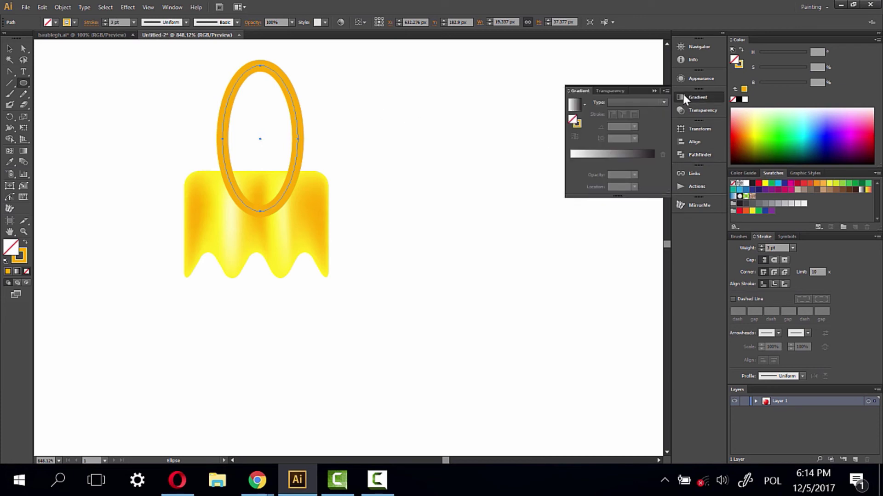
{"action": "left_click", "coordinate": [574, 106]}
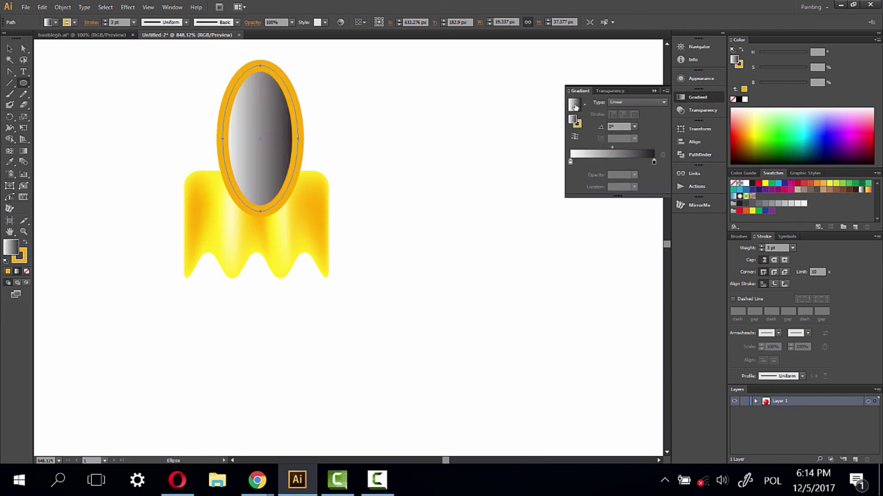
{"action": "left_click", "coordinate": [26, 272]}
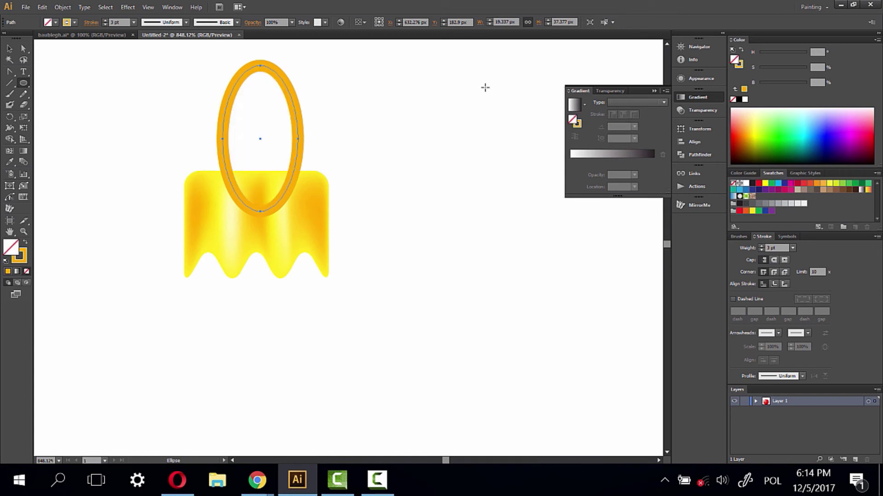
{"action": "left_click", "coordinate": [578, 123]}
{"action": "left_click", "coordinate": [575, 106]}
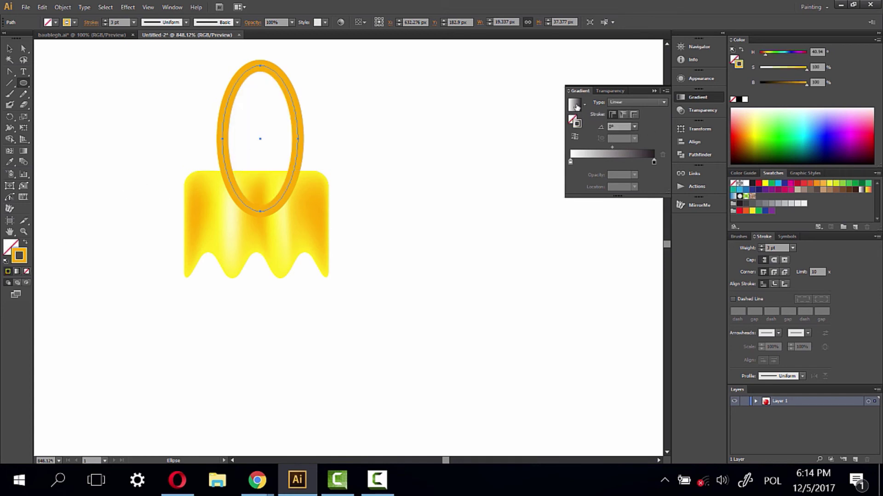
{"action": "left_click", "coordinate": [649, 103]}
{"action": "left_click", "coordinate": [634, 117]}
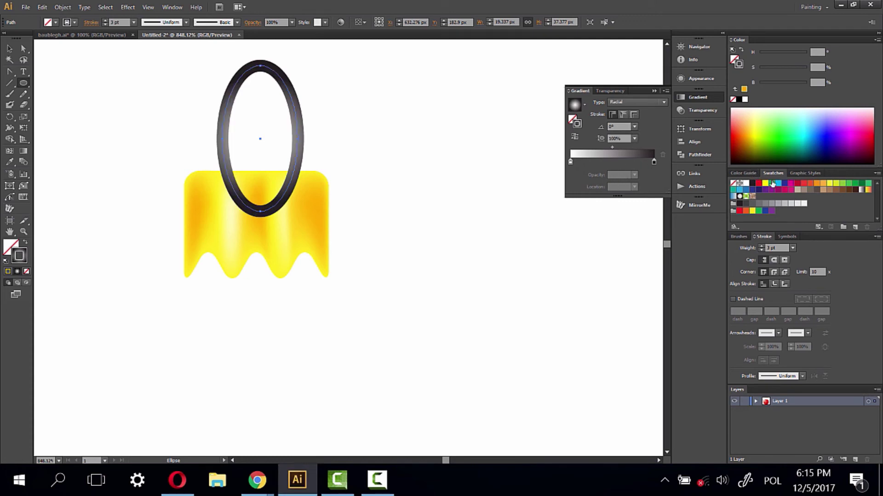
- Recolour the ring's stroke gradient to run from the yellow swatch to the orange swatch, with its midpoint at about 73%
{"action": "mouse_move", "coordinate": [817, 184]}
{"action": "left_mouse_down"}
{"action": "mouse_move", "coordinate": [691, 189]}
{"action": "mouse_move", "coordinate": [653, 161]}
{"action": "left_mouse_up"}
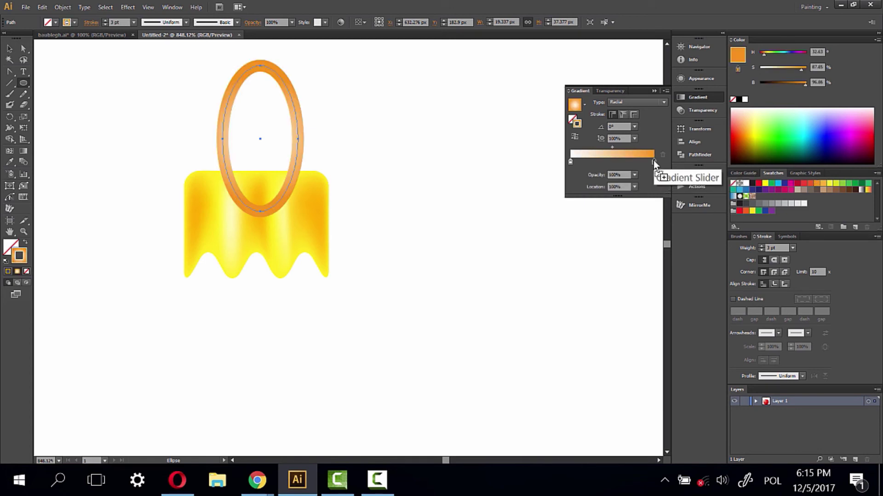
{"action": "mouse_move", "coordinate": [830, 184]}
{"action": "left_mouse_down"}
{"action": "mouse_move", "coordinate": [576, 152]}
{"action": "mouse_move", "coordinate": [569, 161]}
{"action": "left_mouse_up"}
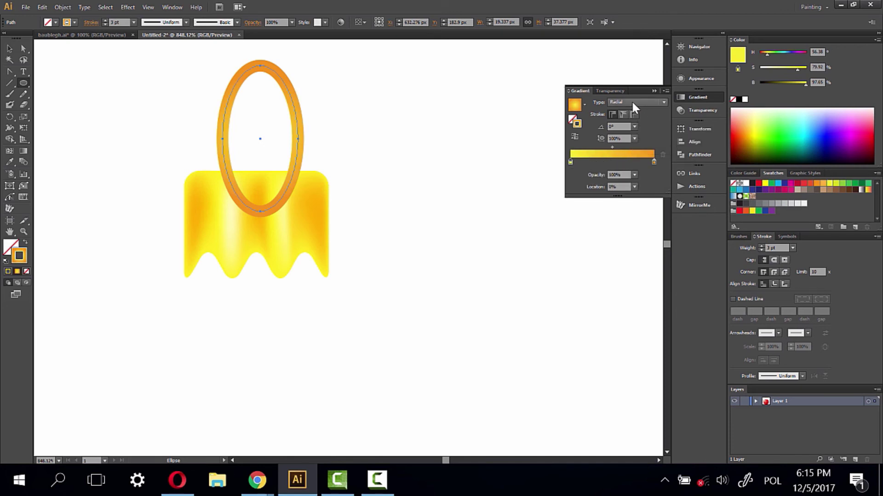
{"action": "left_click_drag", "start_coordinate": [612, 147], "coordinate": [632, 147]}
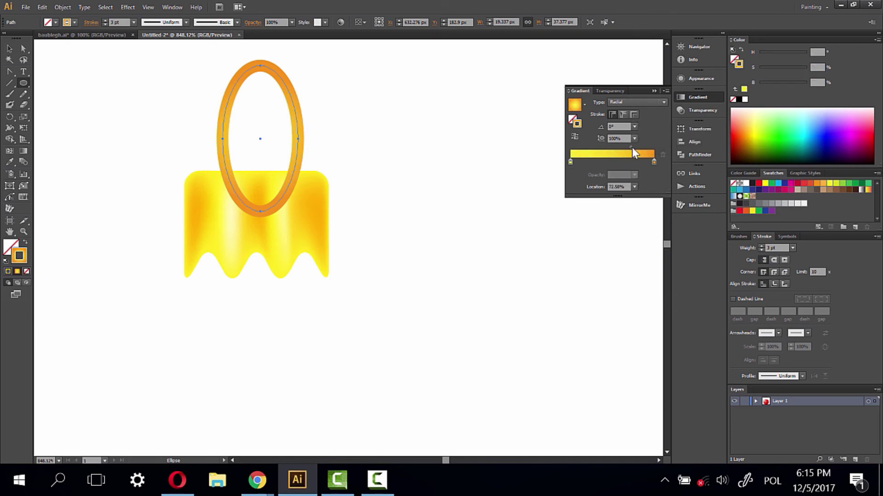
- Set the ring gradient's aspect ratio to 200% and move its midpoint to about 64%
{"action": "left_click", "coordinate": [23, 150]}
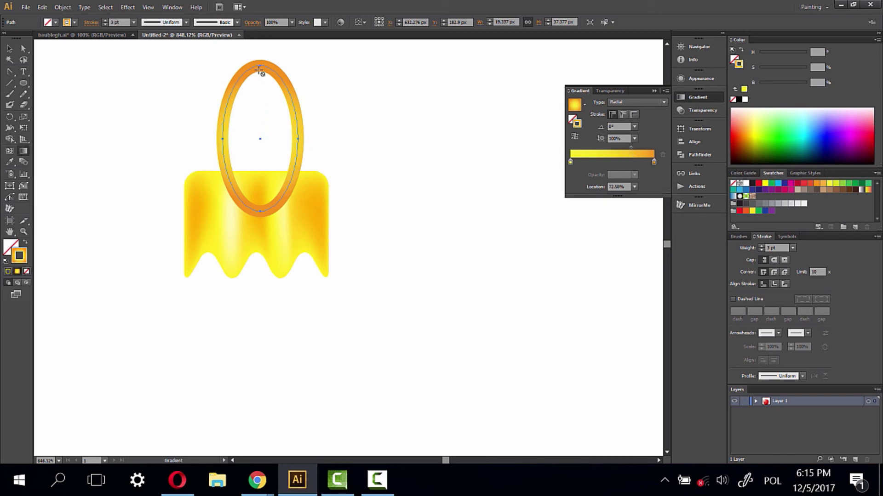
{"action": "left_click_drag", "start_coordinate": [633, 147], "coordinate": [637, 147]}
{"action": "left_click", "coordinate": [636, 140]}
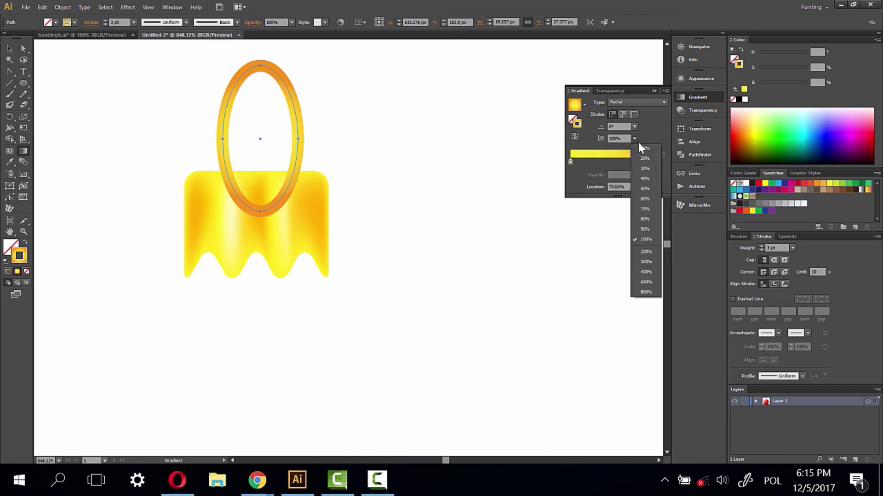
{"action": "left_click", "coordinate": [646, 199]}
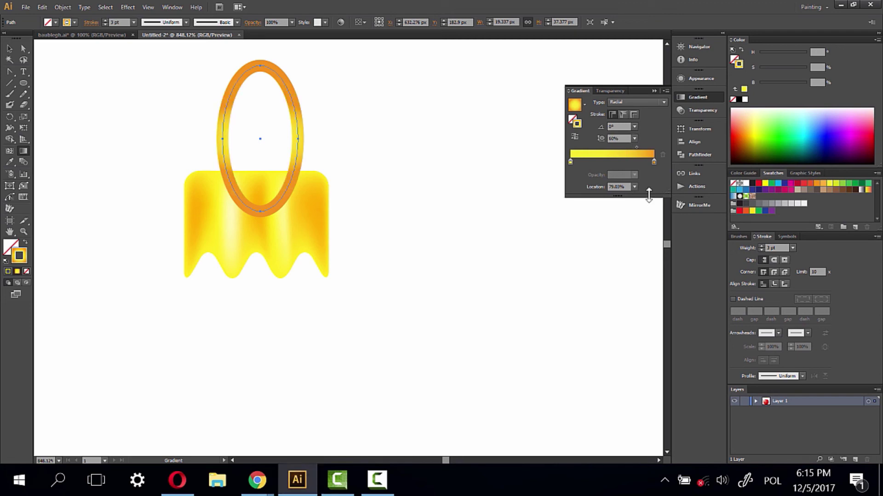
{"action": "left_click", "coordinate": [635, 138]}
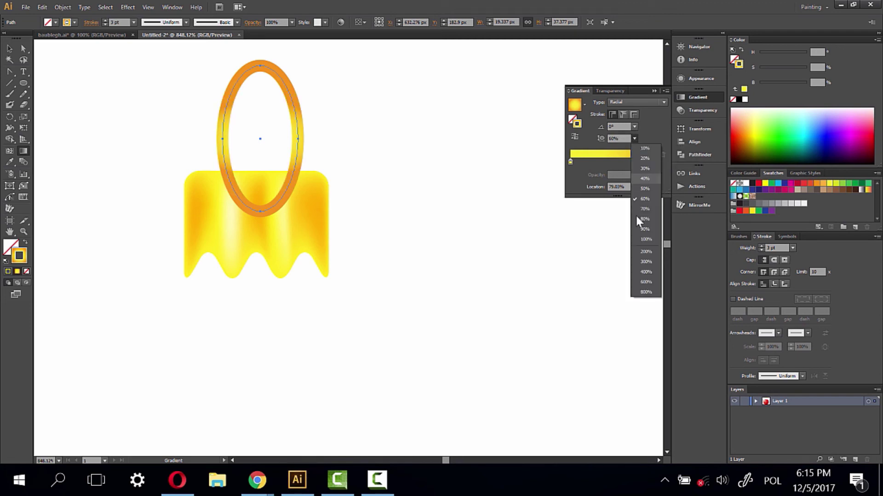
{"action": "left_click", "coordinate": [644, 256]}
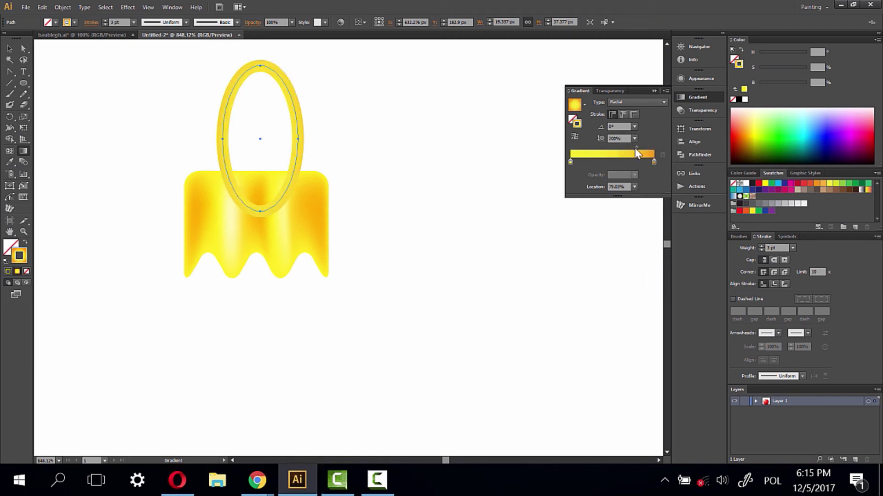
{"action": "left_click_drag", "start_coordinate": [635, 148], "coordinate": [623, 150]}
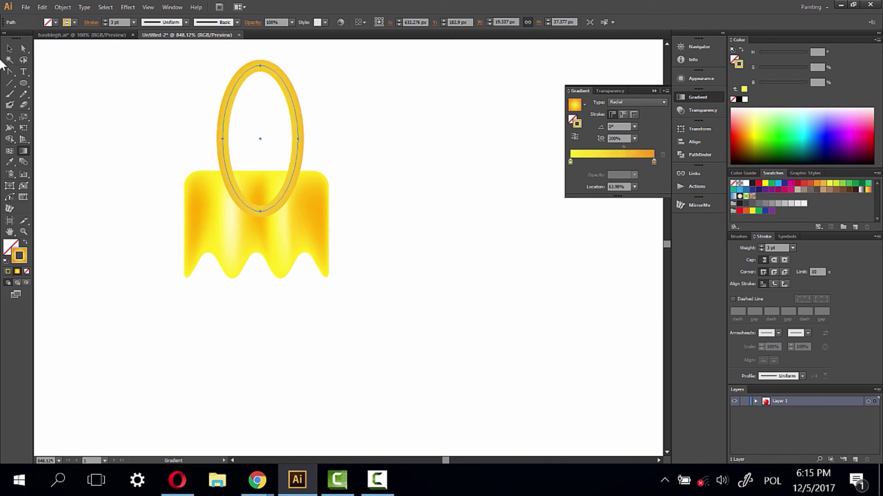
{"action": "left_click", "coordinate": [9, 48]}
{"action": "left_click", "coordinate": [295, 311]}
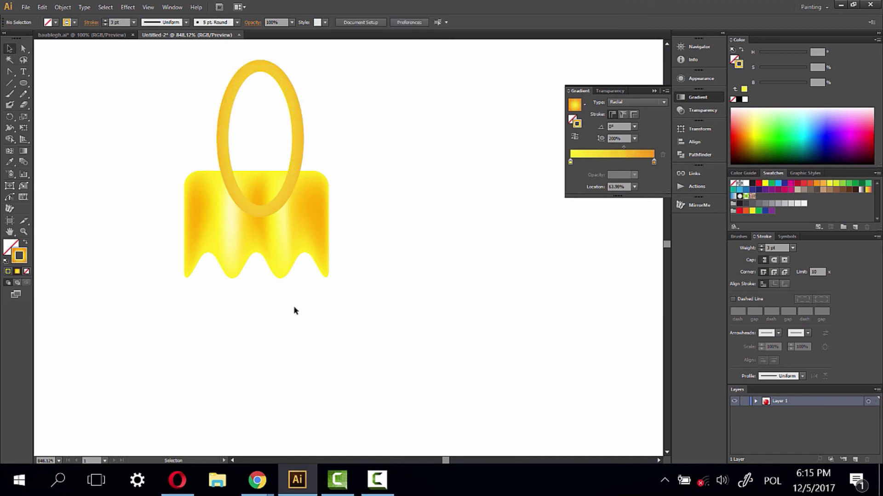
- Expand the ring's fill and stroke into a filled shape
{"action": "left_click", "coordinate": [298, 130]}
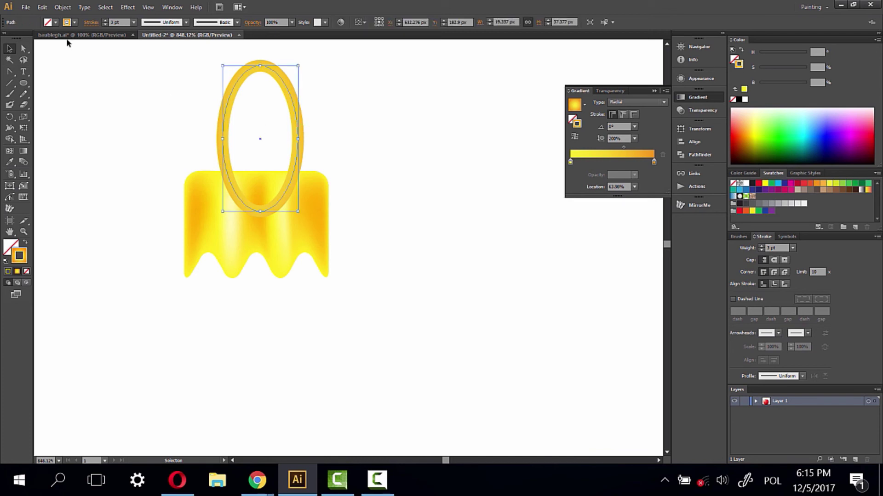
{"action": "left_click", "coordinate": [63, 7]}
{"action": "left_click", "coordinate": [86, 144]}
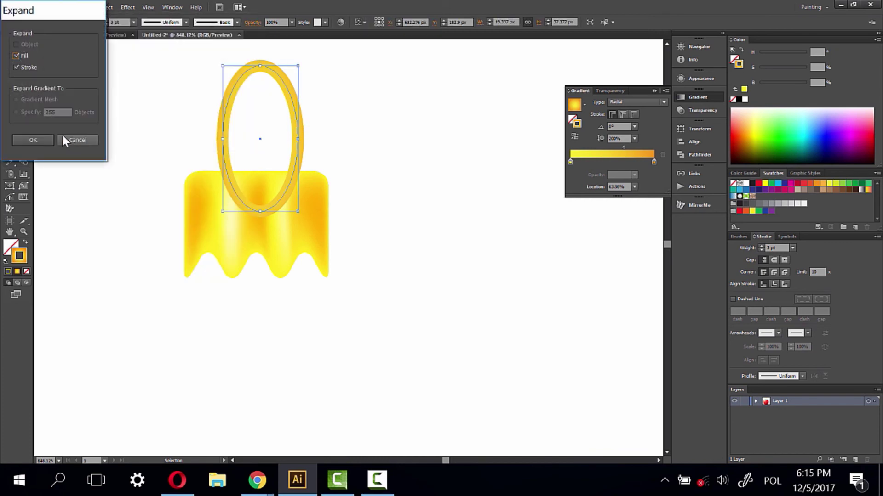
{"action": "left_click", "coordinate": [39, 143]}
{"action": "left_click", "coordinate": [17, 271]}
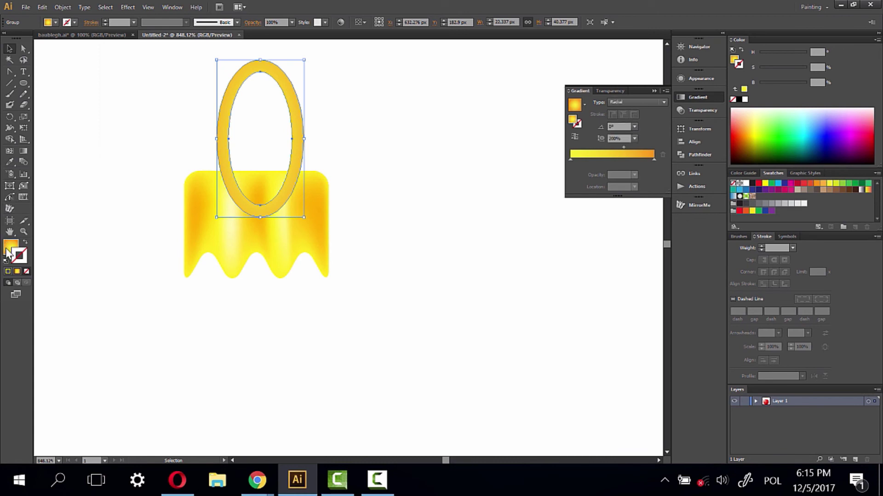
{"action": "left_click", "coordinate": [352, 119]}
- Set the expanded ring's gradient midpoint to about 58% and redraw the gradient from the ring's centre up to its top edge
{"action": "left_click", "coordinate": [300, 144]}
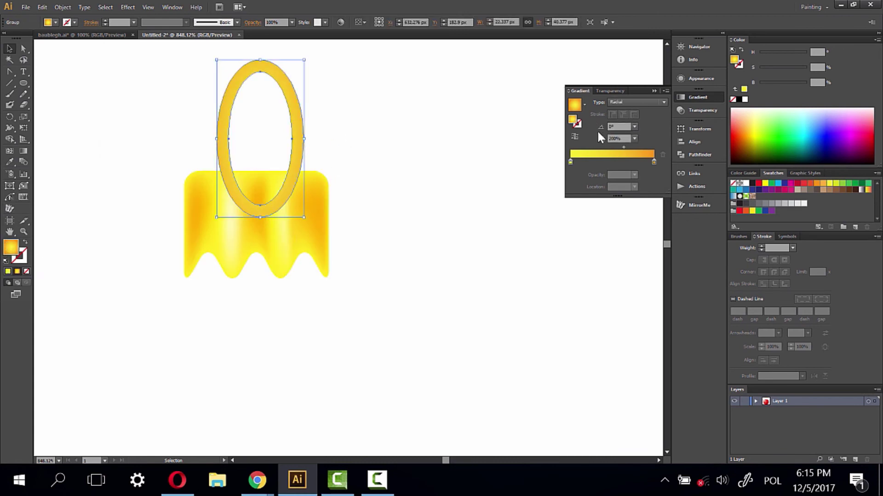
{"action": "left_click", "coordinate": [624, 148]}
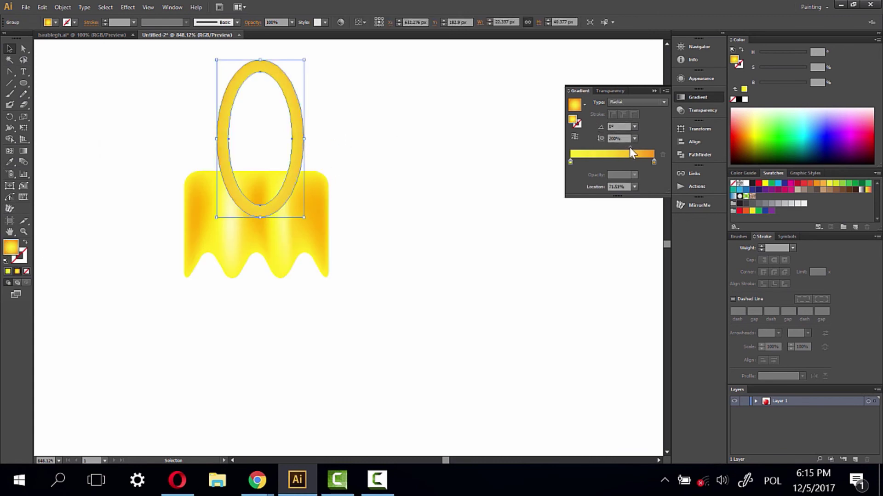
{"action": "left_click_drag", "start_coordinate": [630, 148], "coordinate": [619, 150]}
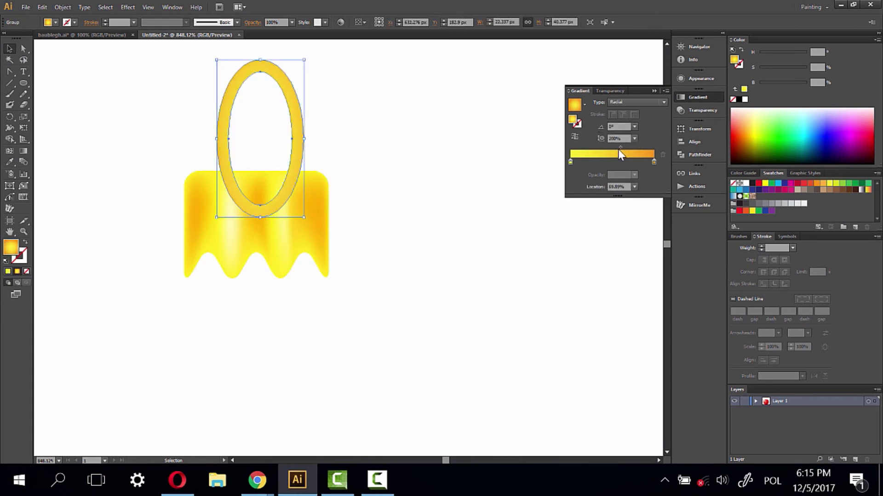
{"action": "left_click", "coordinate": [22, 152]}
{"action": "left_click_drag", "start_coordinate": [260, 136], "coordinate": [264, 69]}
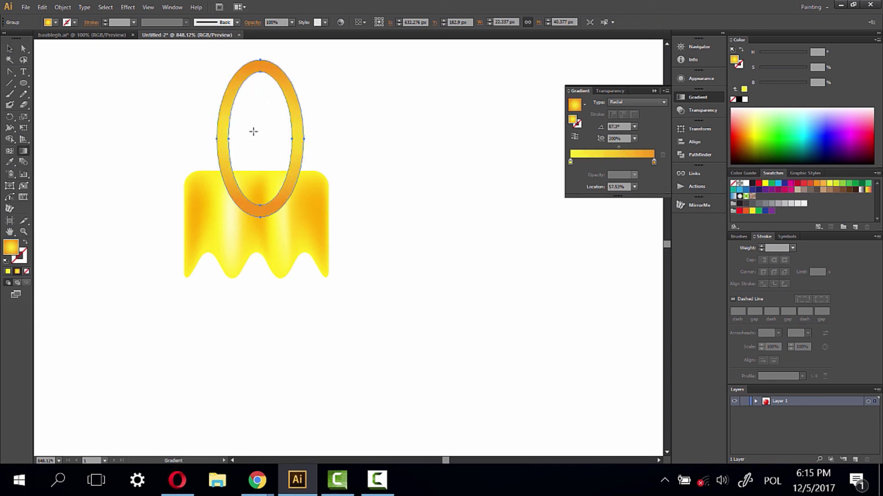
- Try redrawing the ring's radial gradient at several angles and start points across the ring
{"action": "left_click_drag", "start_coordinate": [254, 131], "coordinate": [331, 104]}
{"action": "left_click_drag", "start_coordinate": [258, 138], "coordinate": [340, 85]}
{"action": "left_click_drag", "start_coordinate": [279, 138], "coordinate": [320, 120]}
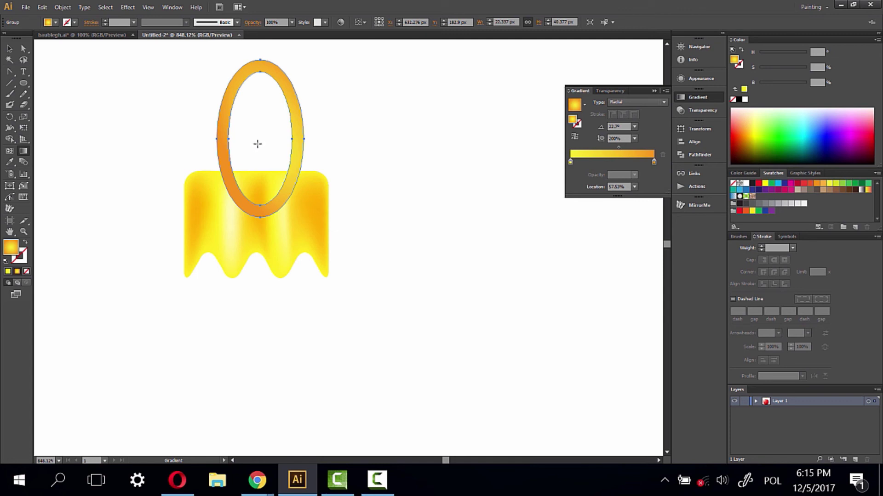
{"action": "left_click_drag", "start_coordinate": [324, 59], "coordinate": [256, 148]}
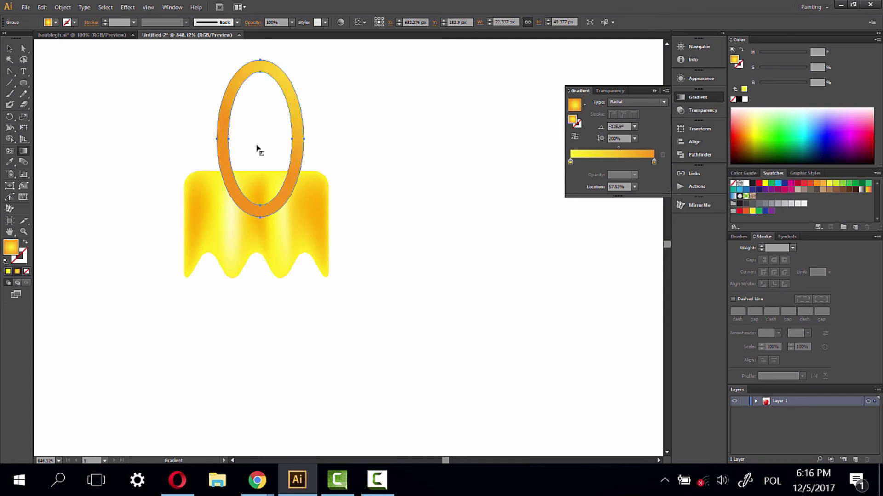
{"action": "left_click_drag", "start_coordinate": [306, 75], "coordinate": [196, 192]}
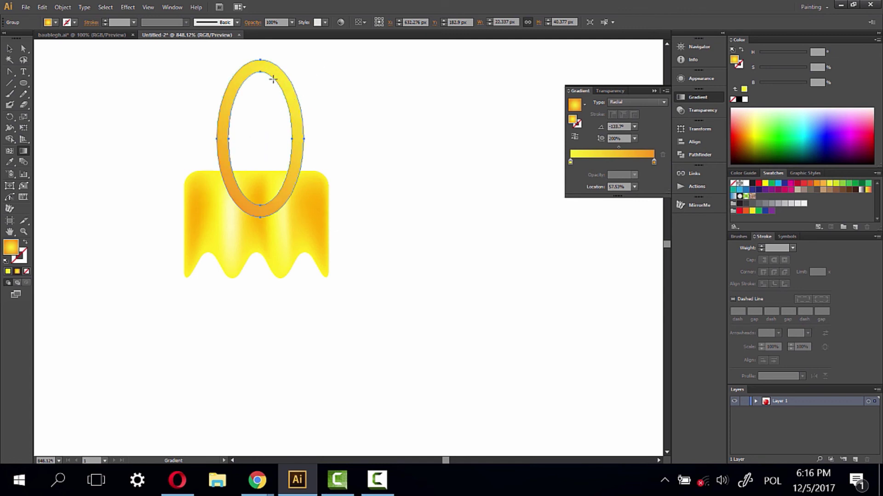
{"action": "left_click_drag", "start_coordinate": [259, 54], "coordinate": [262, 220]}
{"action": "left_click", "coordinate": [259, 140]}
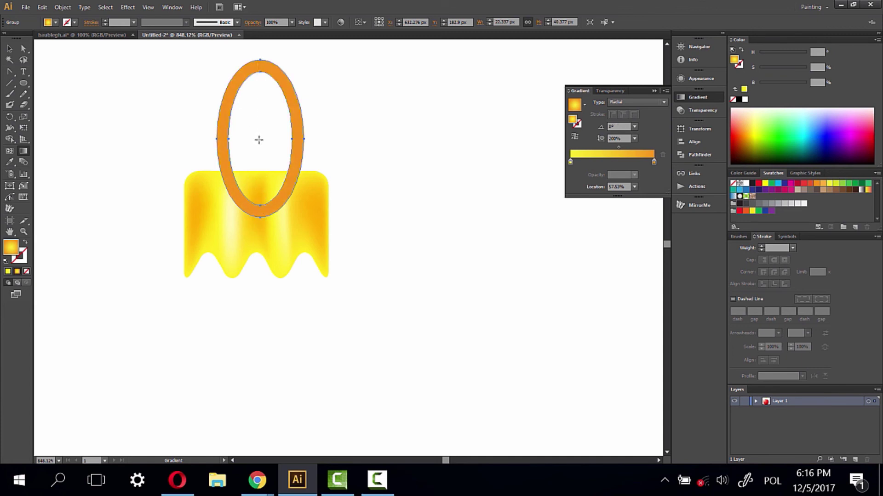
{"action": "left_click_drag", "start_coordinate": [259, 138], "coordinate": [224, 94]}
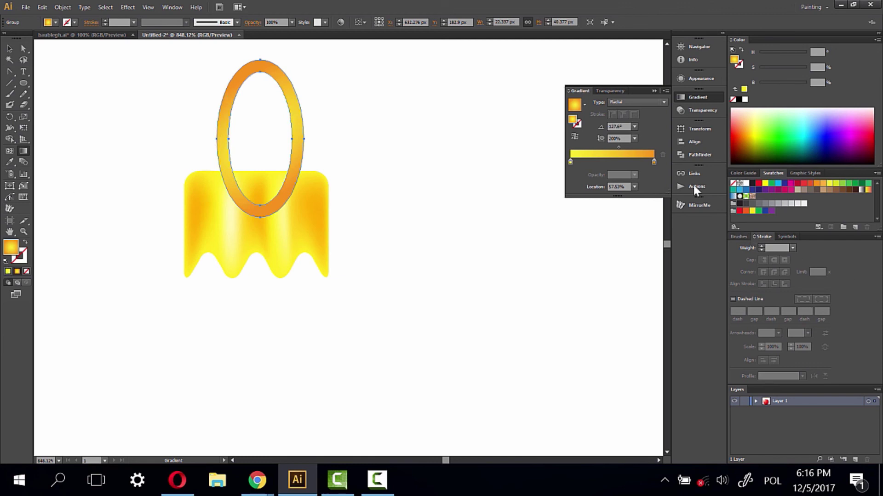
- Set the ring gradient's aspect ratio to 100% and redraw it from the ring's centre at about 55°
{"action": "left_click", "coordinate": [634, 139]}
{"action": "left_click", "coordinate": [638, 237]}
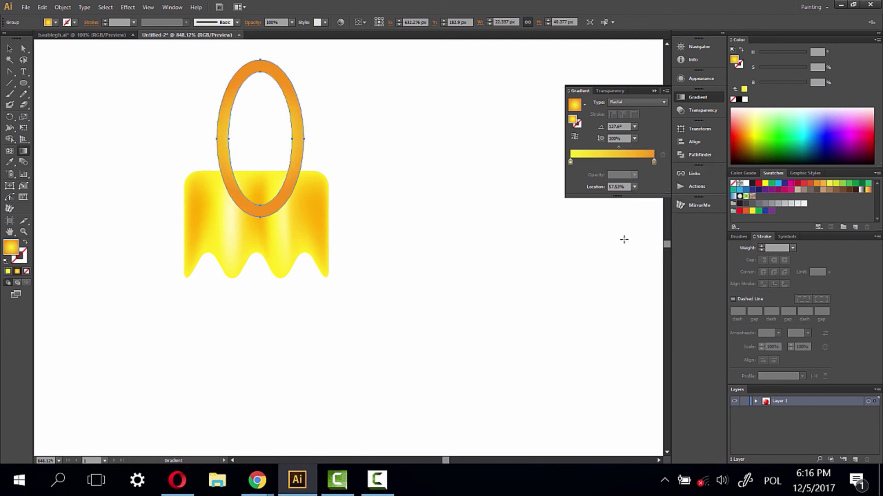
{"action": "left_click_drag", "start_coordinate": [265, 134], "coordinate": [294, 91]}
{"action": "left_click", "coordinate": [11, 49]}
{"action": "left_click", "coordinate": [310, 338]}
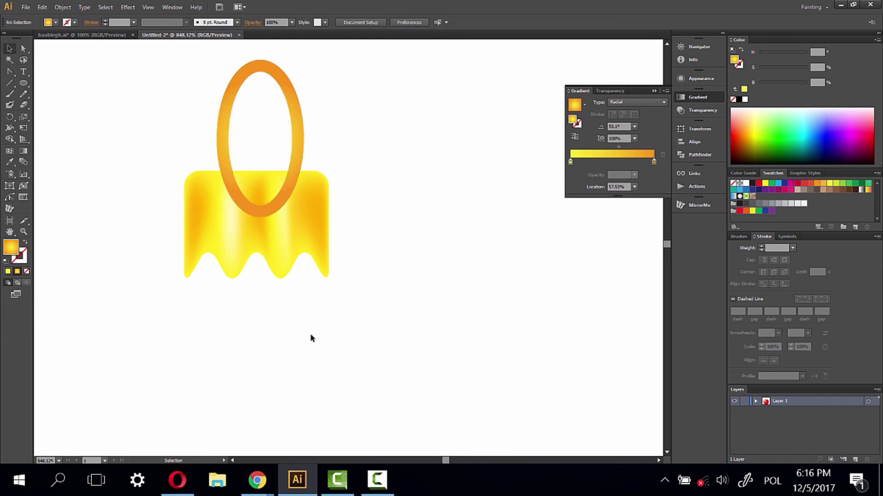
- Send the ring behind the golden cap
{"action": "left_click", "coordinate": [303, 139]}
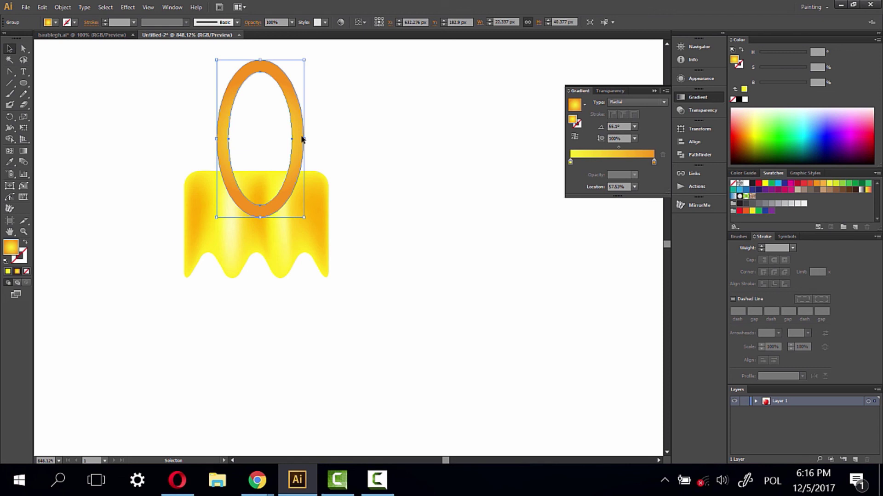
{"action": "right_click", "coordinate": [275, 177]}
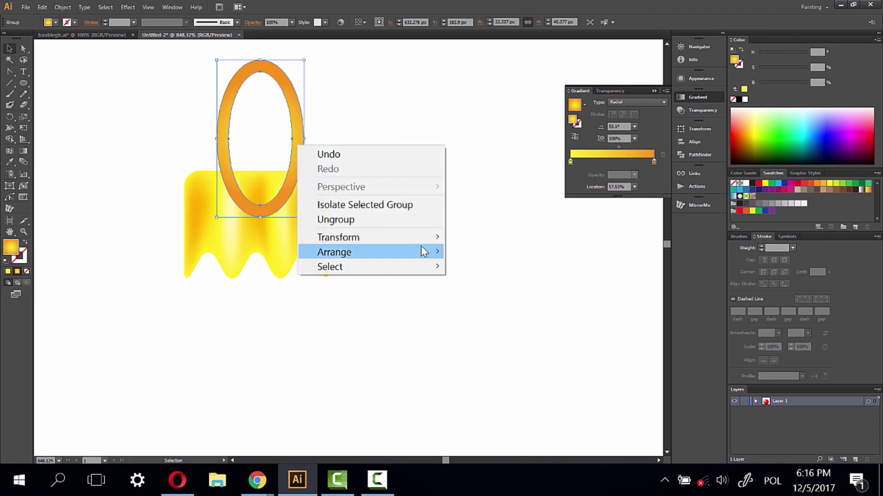
{"action": "mouse_move", "coordinate": [404, 254]}
{"action": "left_click", "coordinate": [197, 295]}
{"action": "left_click", "coordinate": [409, 249]}
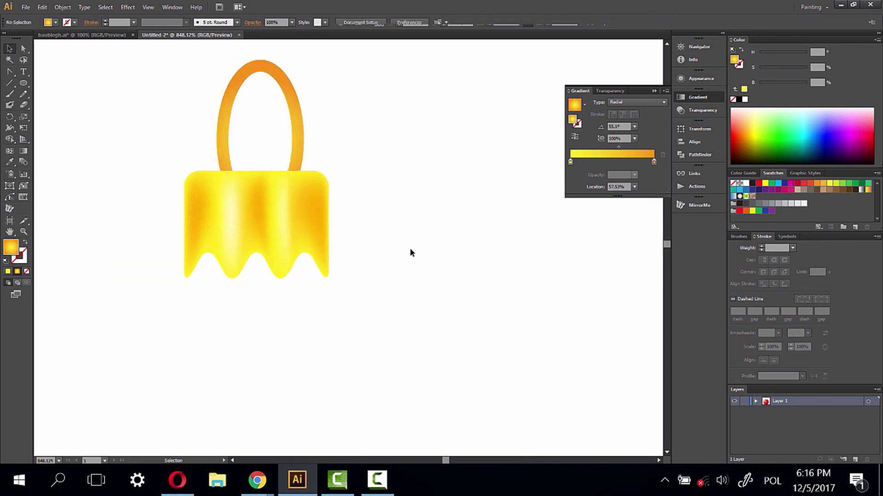
- Draw a rectangle about 35 by 21.5 px over the cap's scalloped edge and fill it with the bauble's red
{"action": "scroll", "coordinate": [339, 149], "scroll_direction": "up", "scroll_amount": 2}
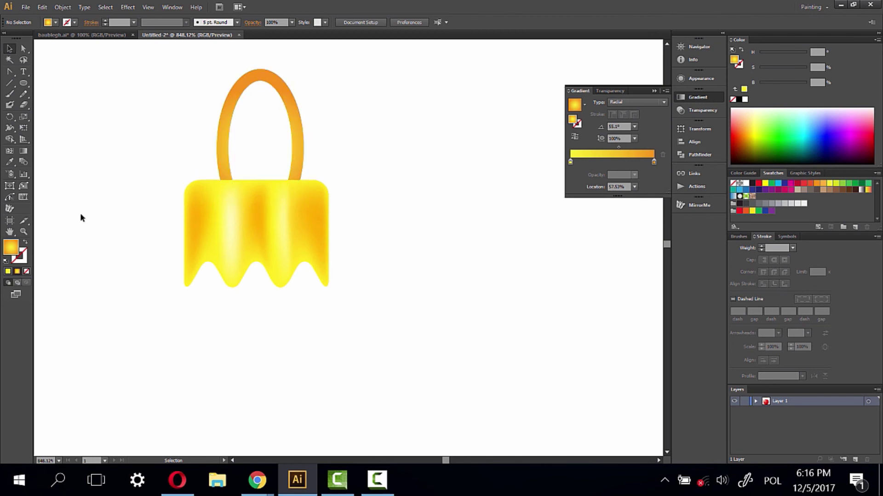
{"action": "left_click", "coordinate": [23, 232]}
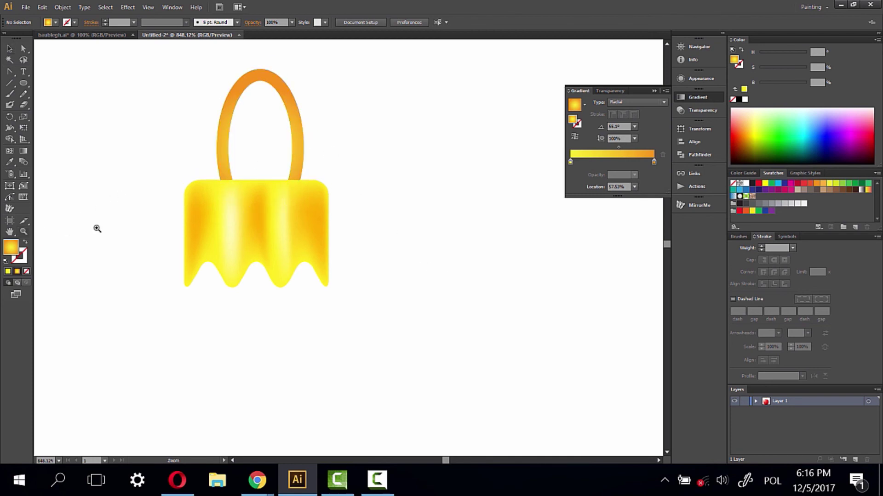
{"action": "left_click", "coordinate": [300, 234], "text": "alt"}
{"action": "left_click_drag", "start_coordinate": [320, 270], "coordinate": [238, 186]}
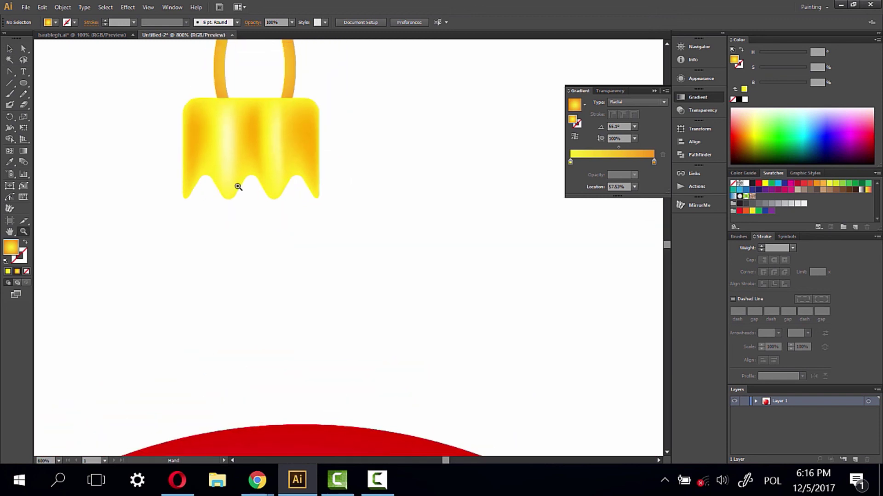
{"action": "left_click", "coordinate": [23, 83]}
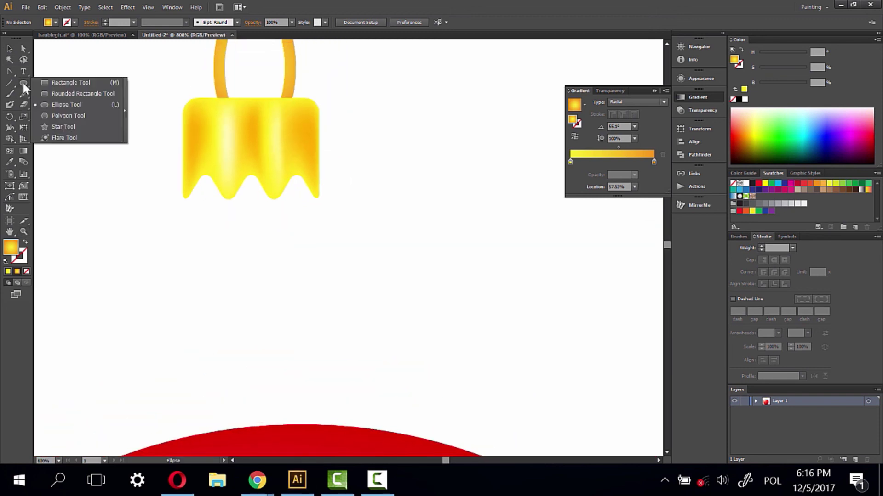
{"action": "left_click", "coordinate": [52, 83]}
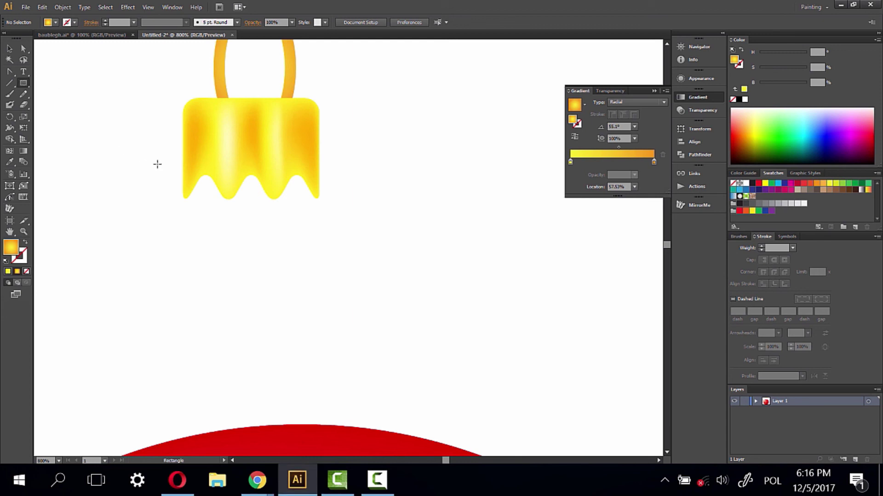
{"action": "mouse_move", "coordinate": [189, 168]}
{"action": "left_mouse_down"}
{"action": "mouse_move", "coordinate": [250, 256]}
{"action": "mouse_move", "coordinate": [313, 256]}
{"action": "mouse_move", "coordinate": [315, 247]}
{"action": "left_mouse_up"}
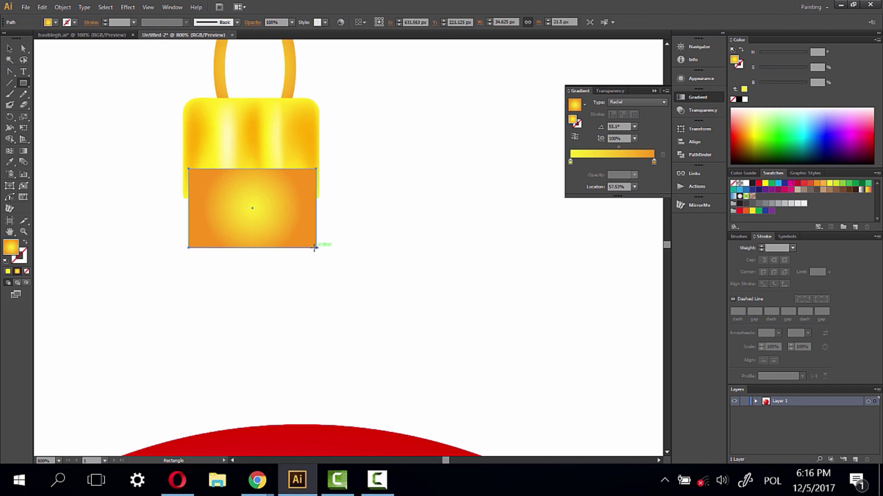
{"action": "left_click", "coordinate": [10, 162]}
{"action": "left_click", "coordinate": [297, 442]}
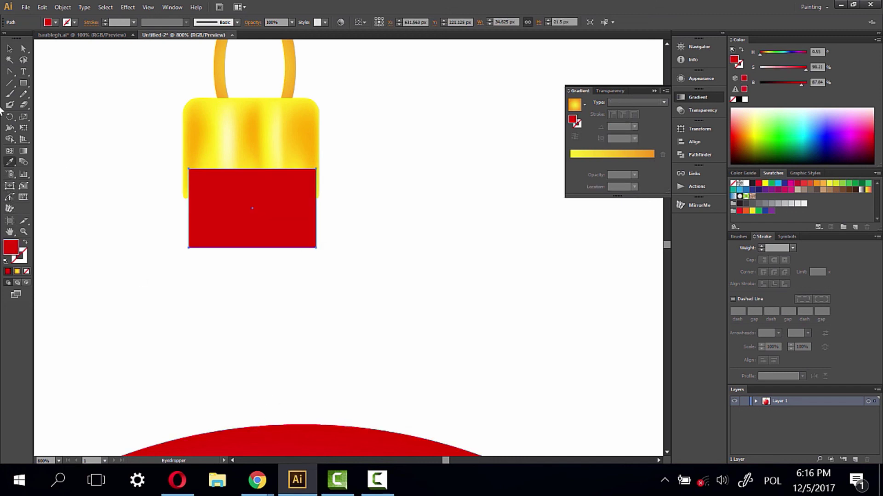
- Send the red rectangle to the back, behind the golden cap
{"action": "left_click", "coordinate": [9, 48]}
{"action": "right_click", "coordinate": [272, 223]}
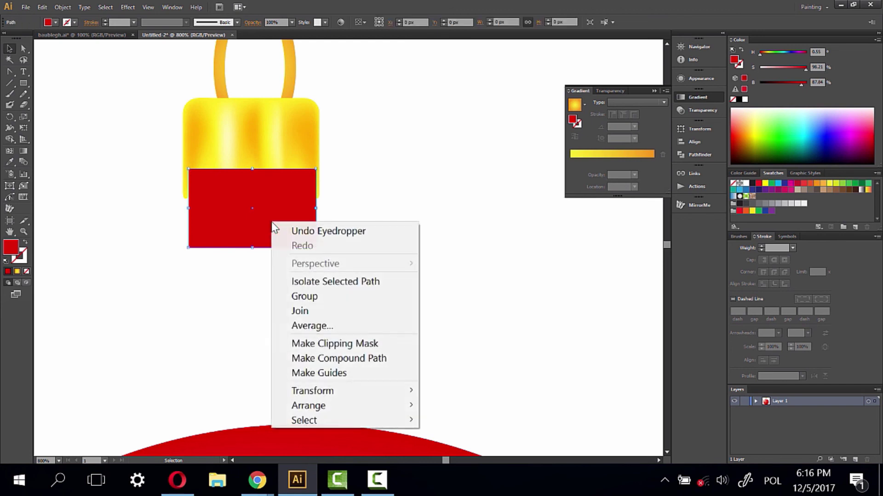
{"action": "mouse_move", "coordinate": [314, 406]}
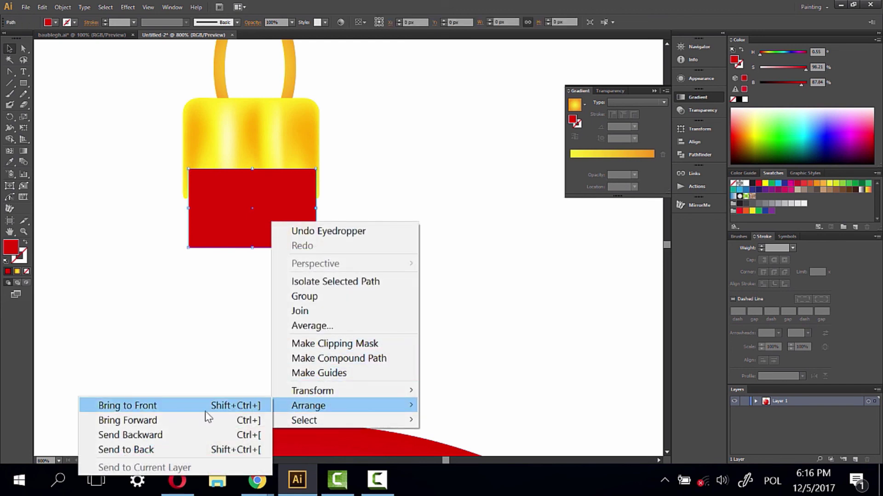
{"action": "left_click", "coordinate": [142, 449]}
{"action": "left_click", "coordinate": [341, 225]}
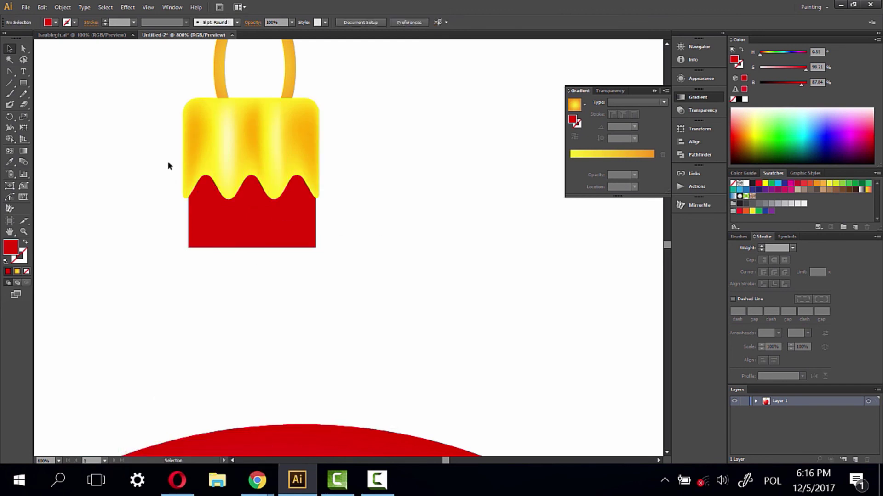
- Move the red rectangle further up behind the cap, and place the ring, cap and rectangle on the bauble's top edge
{"action": "left_click_drag", "start_coordinate": [158, 157], "coordinate": [365, 275]}
{"action": "scroll", "coordinate": [366, 275], "scroll_direction": "down", "scroll_amount": 1}
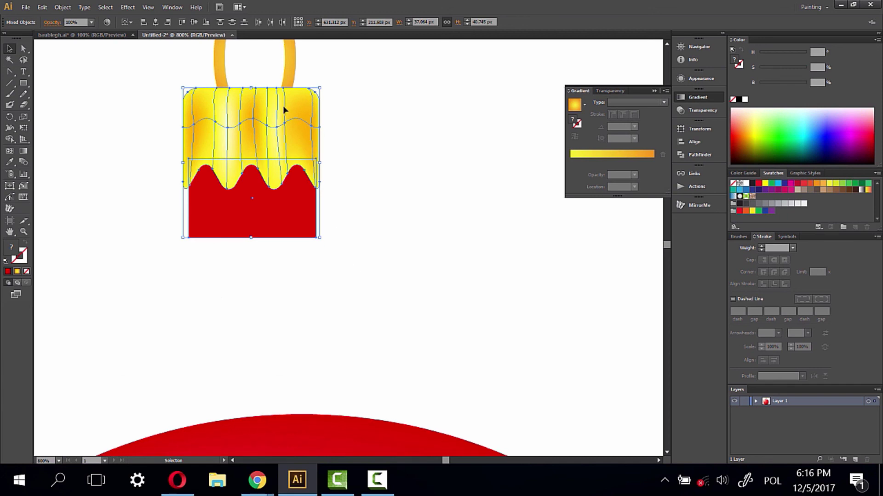
{"action": "left_click", "coordinate": [283, 217]}
{"action": "left_click_drag", "start_coordinate": [283, 217], "coordinate": [284, 181]}
{"action": "left_click", "coordinate": [353, 164]}
{"action": "left_click_drag", "start_coordinate": [186, 57], "coordinate": [338, 408]}
{"action": "left_click", "coordinate": [442, 358]}
{"action": "left_click_drag", "start_coordinate": [415, 304], "coordinate": [437, 305]}
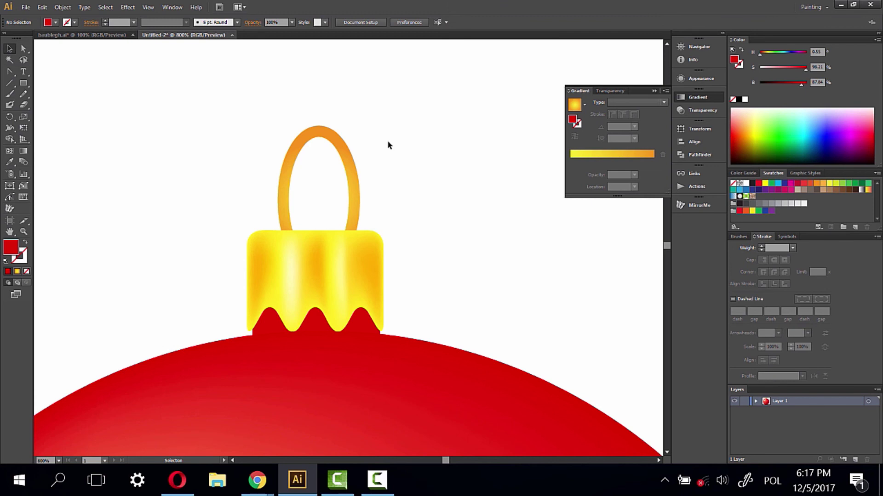
- Group the ring, the golden cap and the red rectangle
{"action": "left_click_drag", "start_coordinate": [161, 113], "coordinate": [459, 321]}
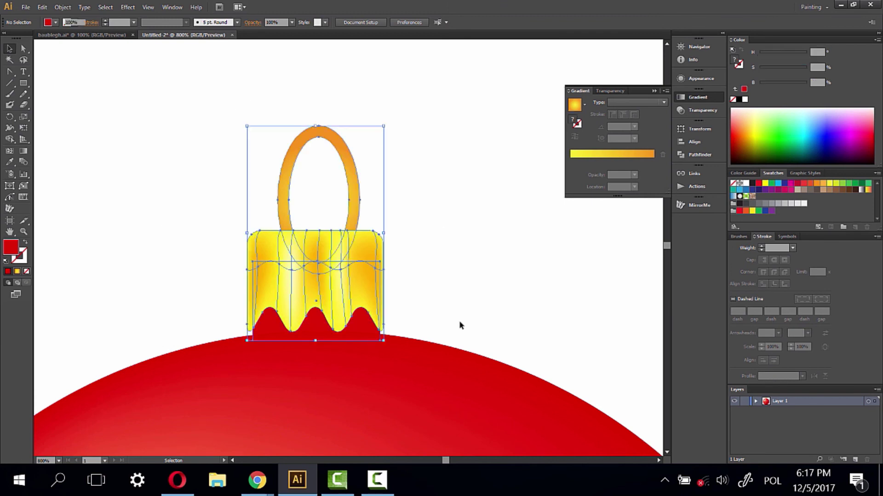
{"action": "right_click", "coordinate": [325, 259]}
{"action": "left_click", "coordinate": [356, 316]}
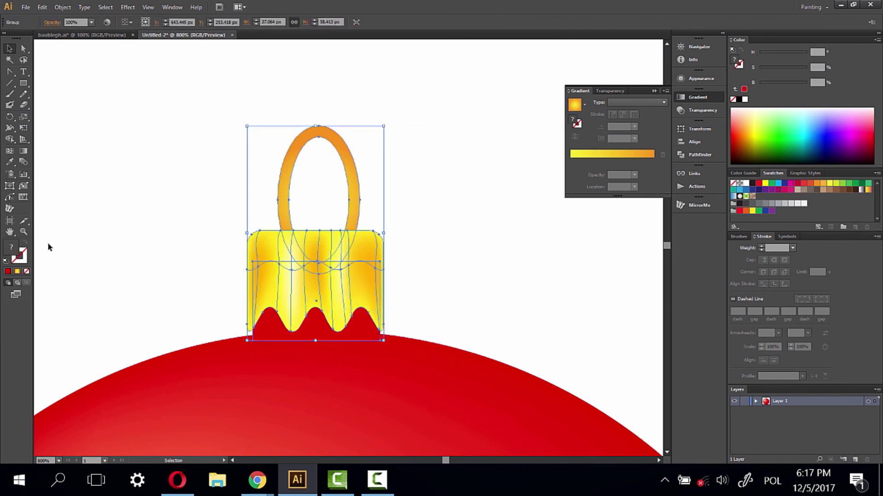
- Group the red ball with its white highlight and dark shadow shape
{"action": "left_click", "coordinate": [324, 290], "text": "alt"}
{"action": "left_click", "coordinate": [325, 335], "text": "alt"}
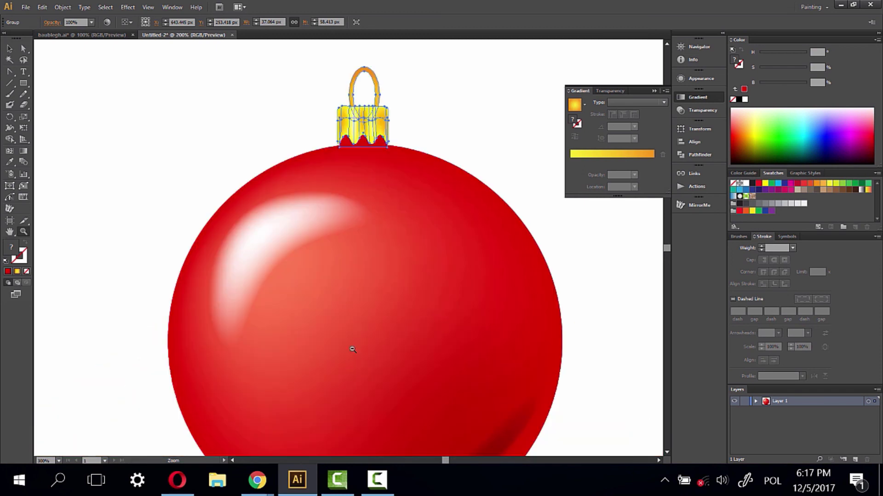
{"action": "left_click", "coordinate": [351, 349], "text": "alt"}
{"action": "left_click_drag", "start_coordinate": [378, 272], "coordinate": [301, 264]}
{"action": "left_click", "coordinate": [9, 48]}
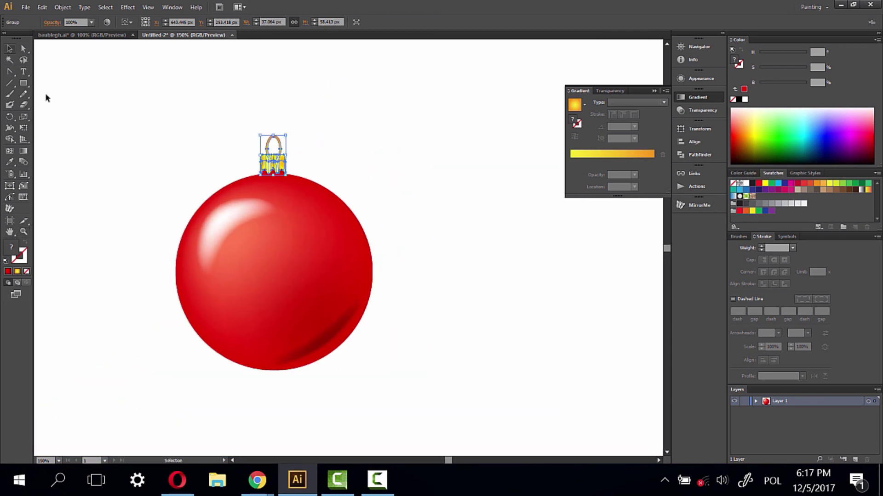
{"action": "left_click", "coordinate": [115, 156]}
{"action": "left_click_drag", "start_coordinate": [134, 206], "coordinate": [487, 393]}
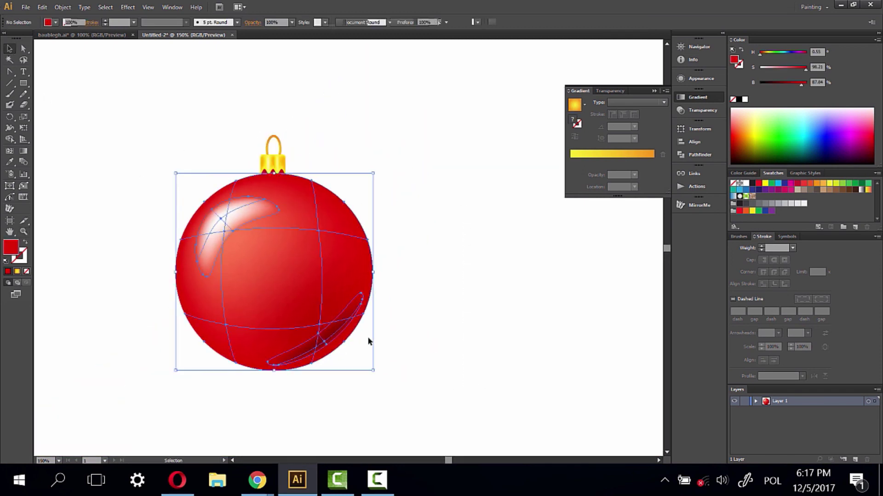
{"action": "right_click", "coordinate": [336, 298]}
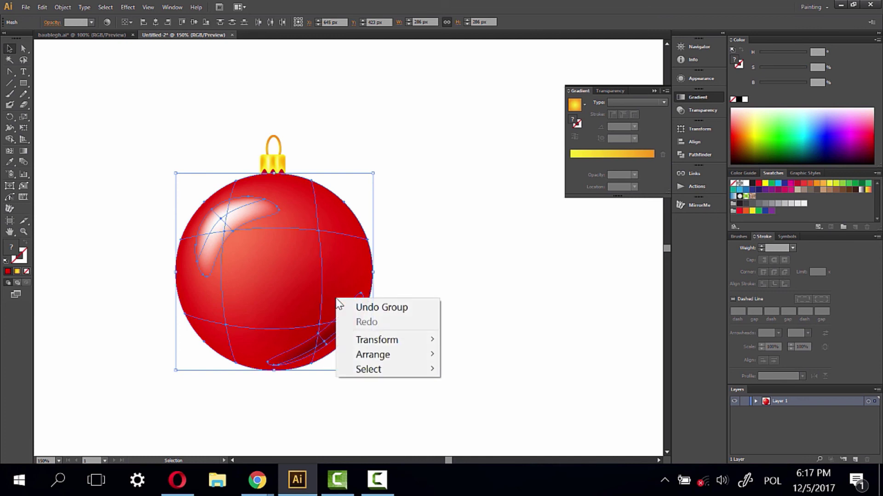
{"action": "left_click", "coordinate": [224, 230]}
{"action": "left_click_drag", "start_coordinate": [152, 195], "coordinate": [457, 377]}
{"action": "left_click", "coordinate": [64, 7]}
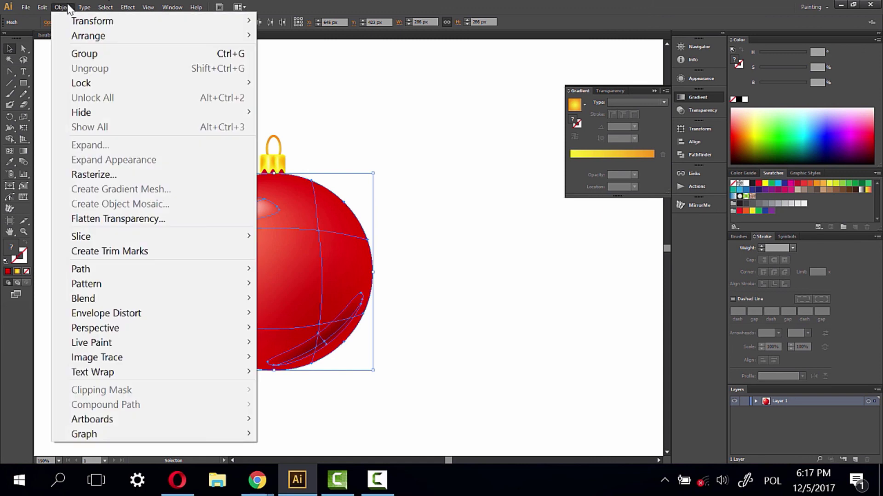
{"action": "left_click", "coordinate": [82, 53]}
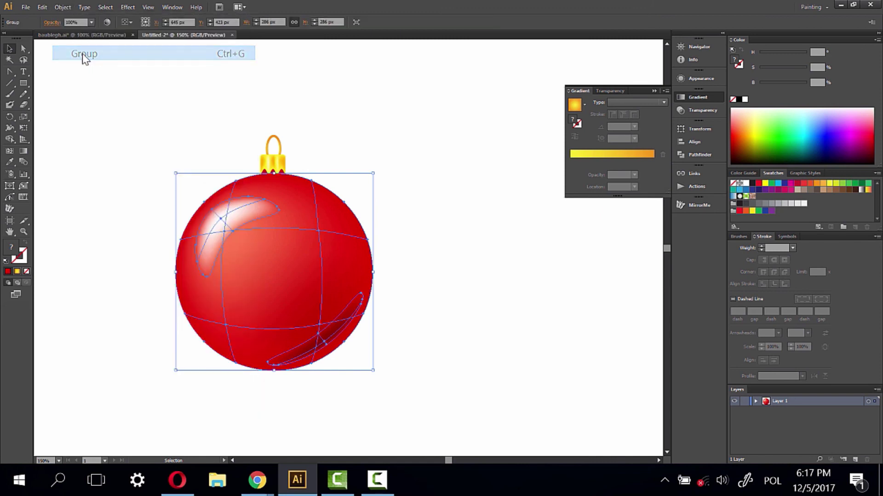
- Align the cap group and the ball group on their horizontal centres
{"action": "left_click_drag", "start_coordinate": [237, 109], "coordinate": [292, 195]}
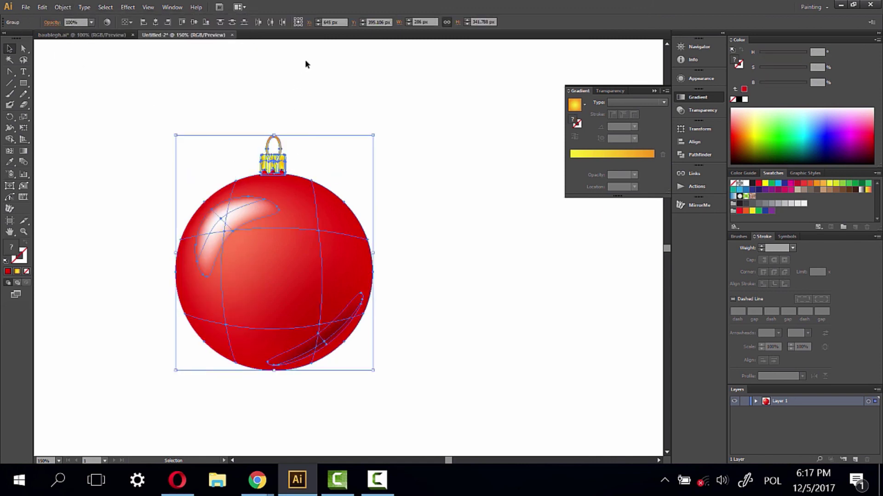
{"action": "left_click", "coordinate": [156, 22]}
{"action": "left_click", "coordinate": [129, 296]}
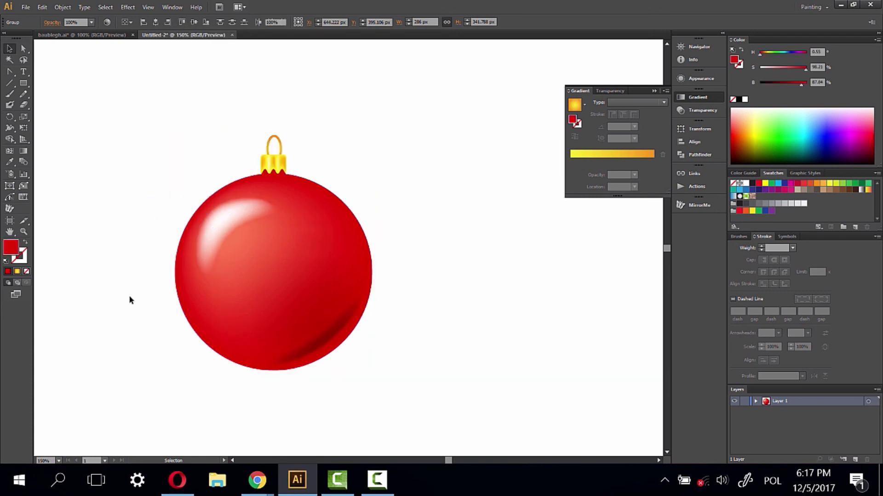
- Enlarge the group of golden cap and hanging ring proportionally by about a third, keeping its base on the ball's top edge
{"action": "left_click", "coordinate": [24, 232]}
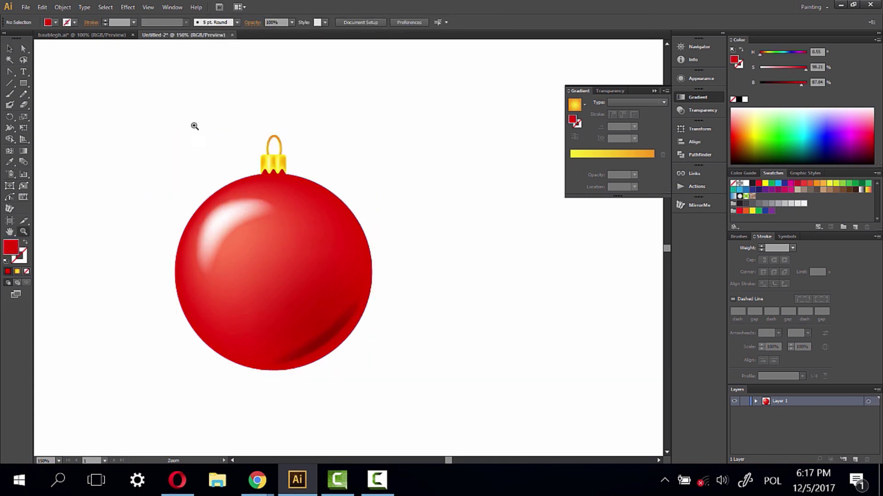
{"action": "left_click_drag", "start_coordinate": [163, 95], "coordinate": [392, 381]}
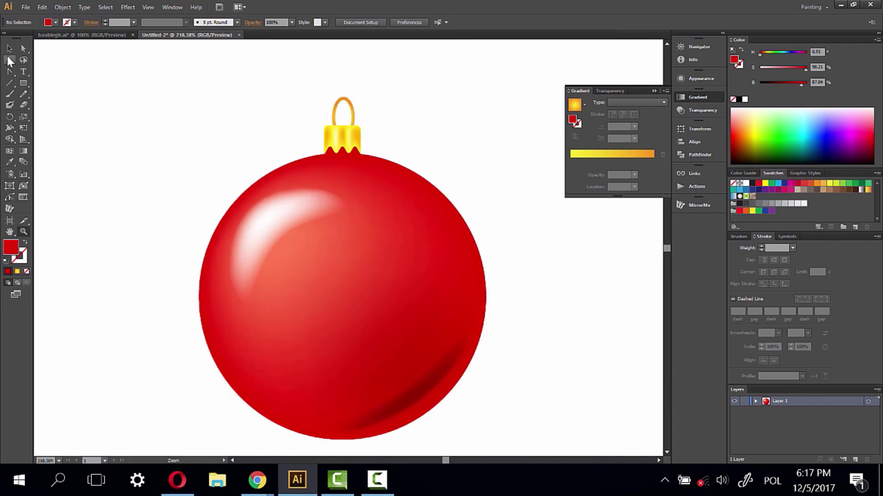
{"action": "left_click", "coordinate": [10, 49]}
{"action": "left_click", "coordinate": [351, 133]}
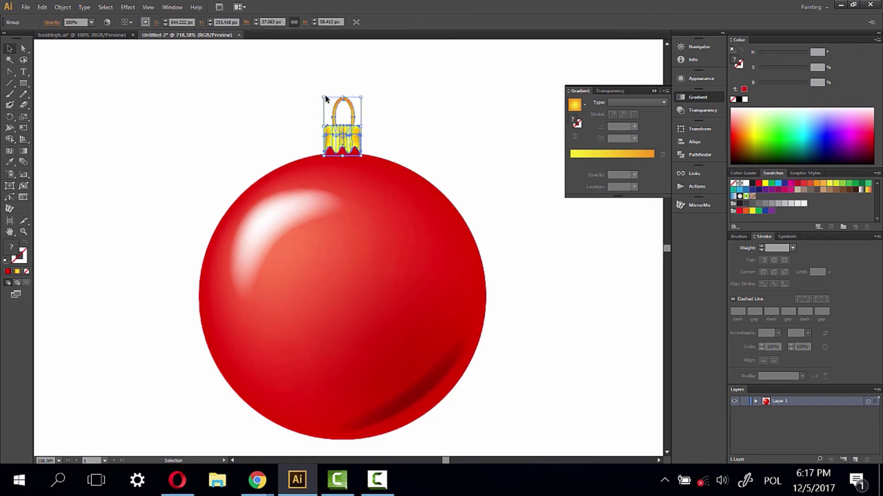
{"action": "left_click_drag", "start_coordinate": [323, 96], "coordinate": [267, 75]}
{"action": "left_click", "coordinate": [426, 129]}
- Align the enlarged cap group and the ball group on their horizontal centres again
{"action": "left_click_drag", "start_coordinate": [390, 115], "coordinate": [314, 174]}
{"action": "left_click", "coordinate": [154, 22]}
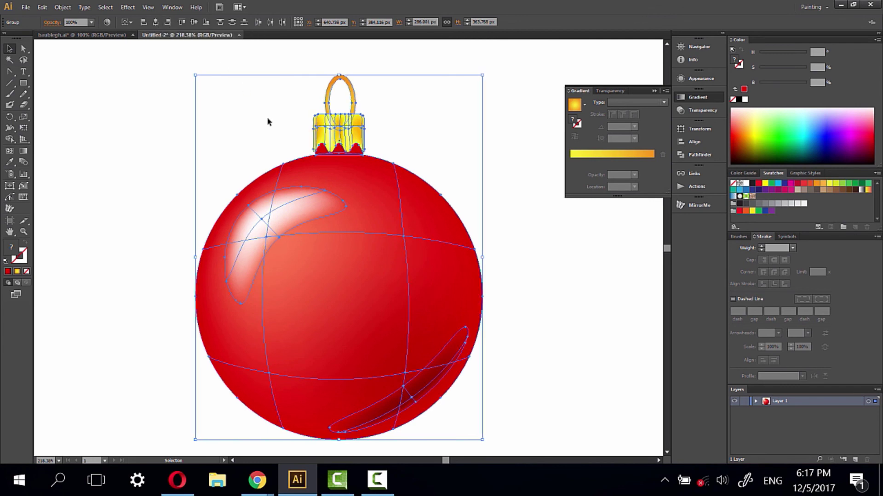
{"action": "left_click", "coordinate": [161, 140]}
- Examine up close where the cap's scalloped edge and the red rectangle meet the ball, and check the whole bauble
{"action": "left_click", "coordinate": [24, 232]}
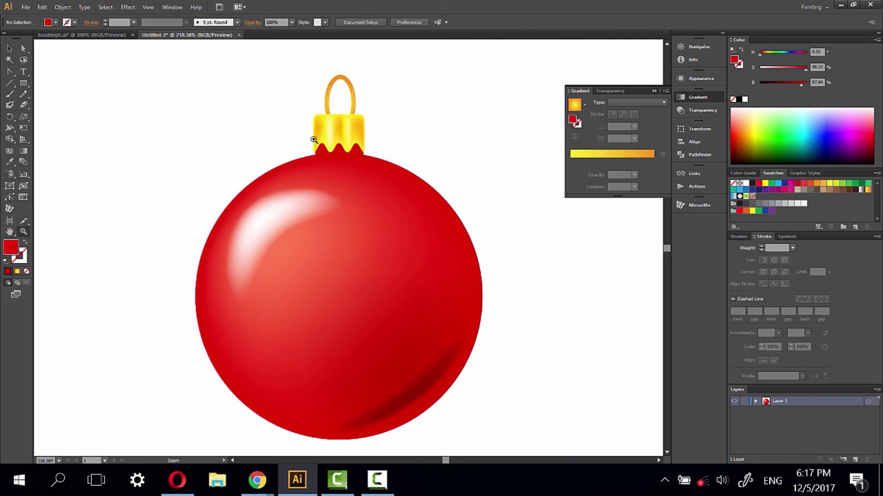
{"action": "left_click_drag", "start_coordinate": [312, 136], "coordinate": [371, 174]}
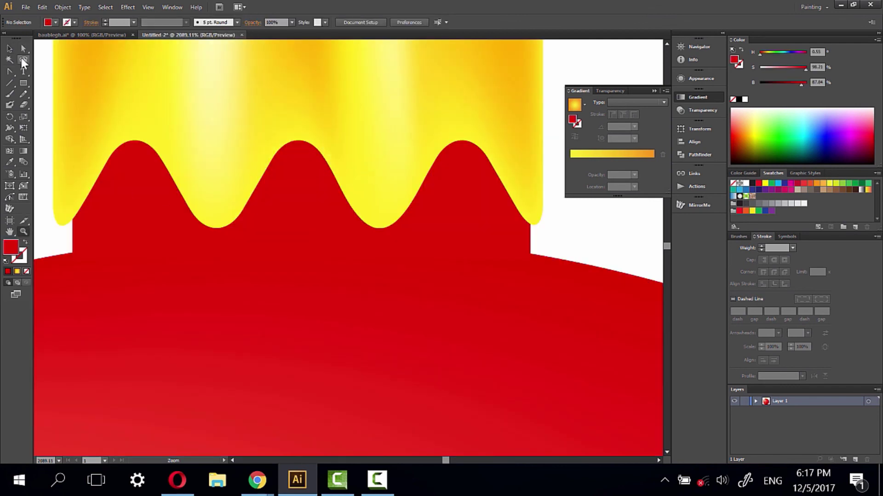
{"action": "left_click", "coordinate": [24, 48]}
{"action": "left_click", "coordinate": [146, 206]}
{"action": "left_click", "coordinate": [49, 147]}
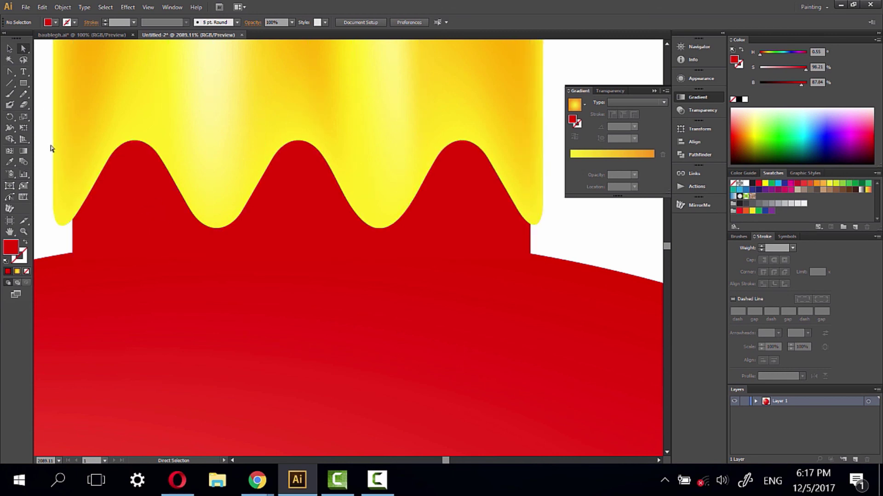
{"action": "key", "text": "z"}
{"action": "left_click", "coordinate": [341, 303], "text": "alt"}
{"action": "left_click", "coordinate": [340, 303], "text": "alt"}
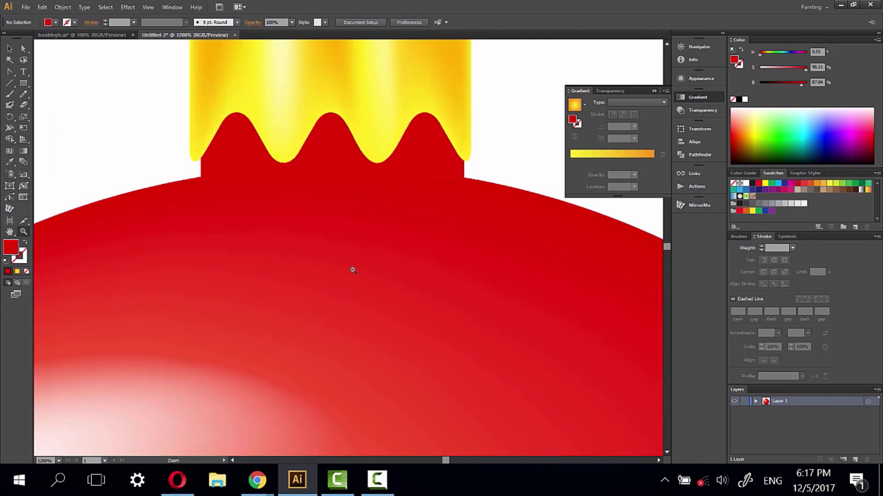
{"action": "left_click", "coordinate": [343, 266], "text": "alt"}
{"action": "left_click", "coordinate": [352, 294], "text": "alt"}
{"action": "left_click", "coordinate": [367, 294], "text": "alt"}
{"action": "left_click", "coordinate": [367, 294], "text": "alt"}
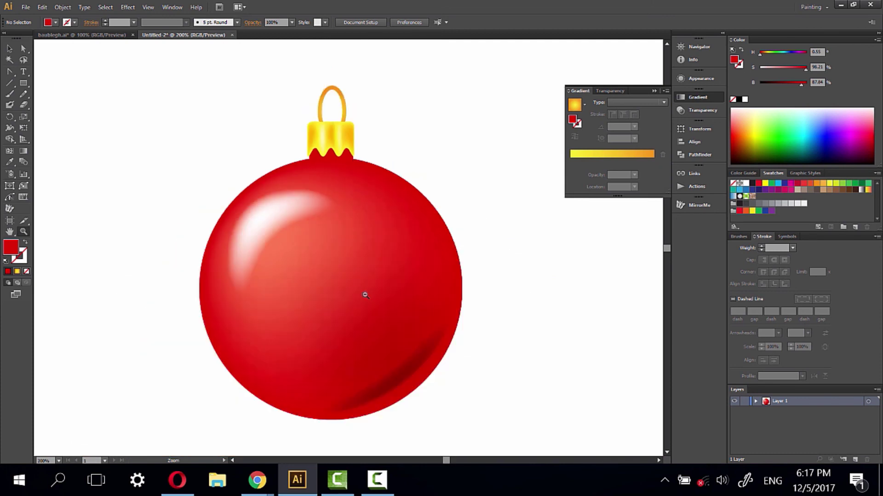
{"action": "left_click", "coordinate": [362, 268], "text": "alt"}
{"action": "left_click_drag", "start_coordinate": [337, 281], "coordinate": [321, 282]}
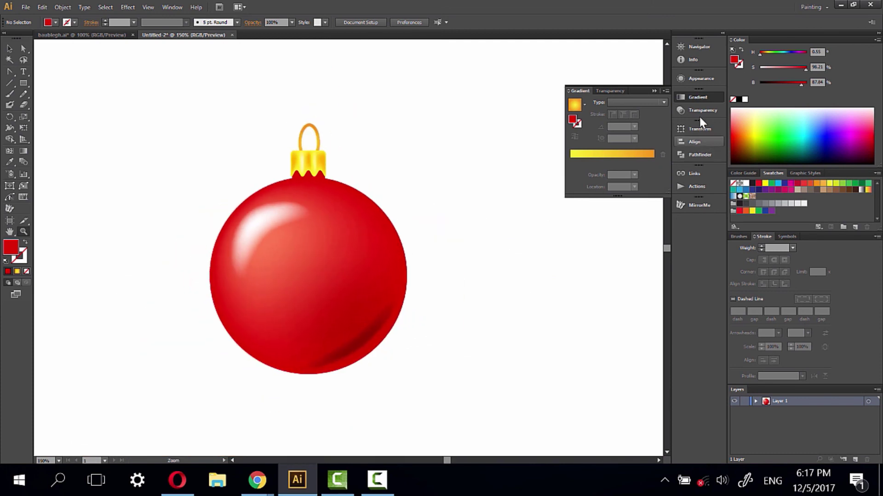
- Collapse the gradient settings and group the cap and ball into one complete bauble
{"action": "left_click", "coordinate": [655, 90]}
{"action": "left_click", "coordinate": [9, 48]}
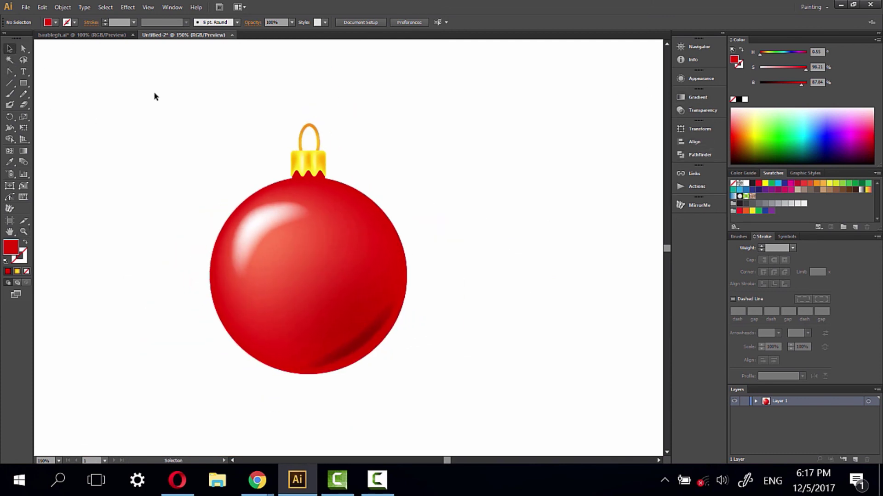
{"action": "left_click_drag", "start_coordinate": [172, 98], "coordinate": [483, 382]}
{"action": "right_click", "coordinate": [362, 286]}
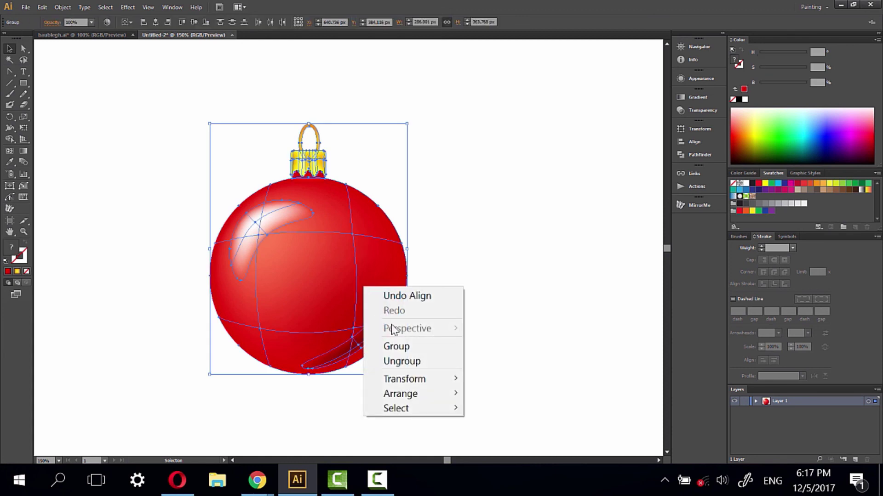
{"action": "left_click", "coordinate": [403, 348]}
{"action": "left_click", "coordinate": [529, 320]}
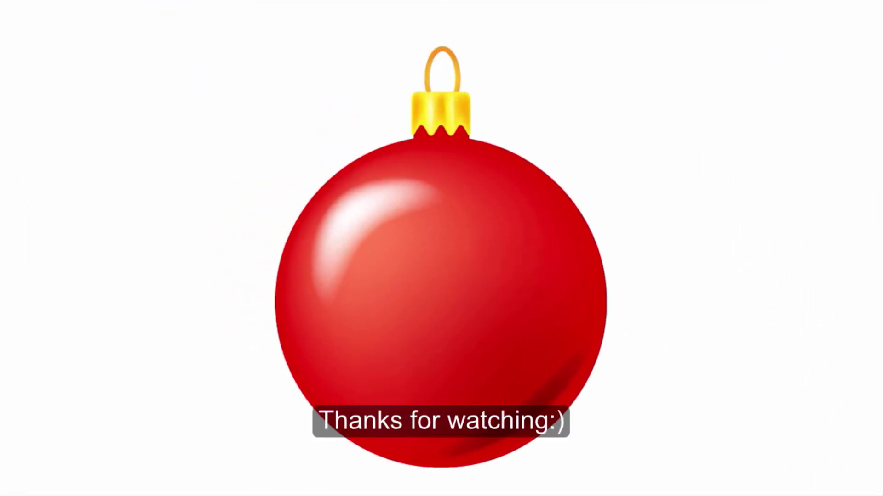